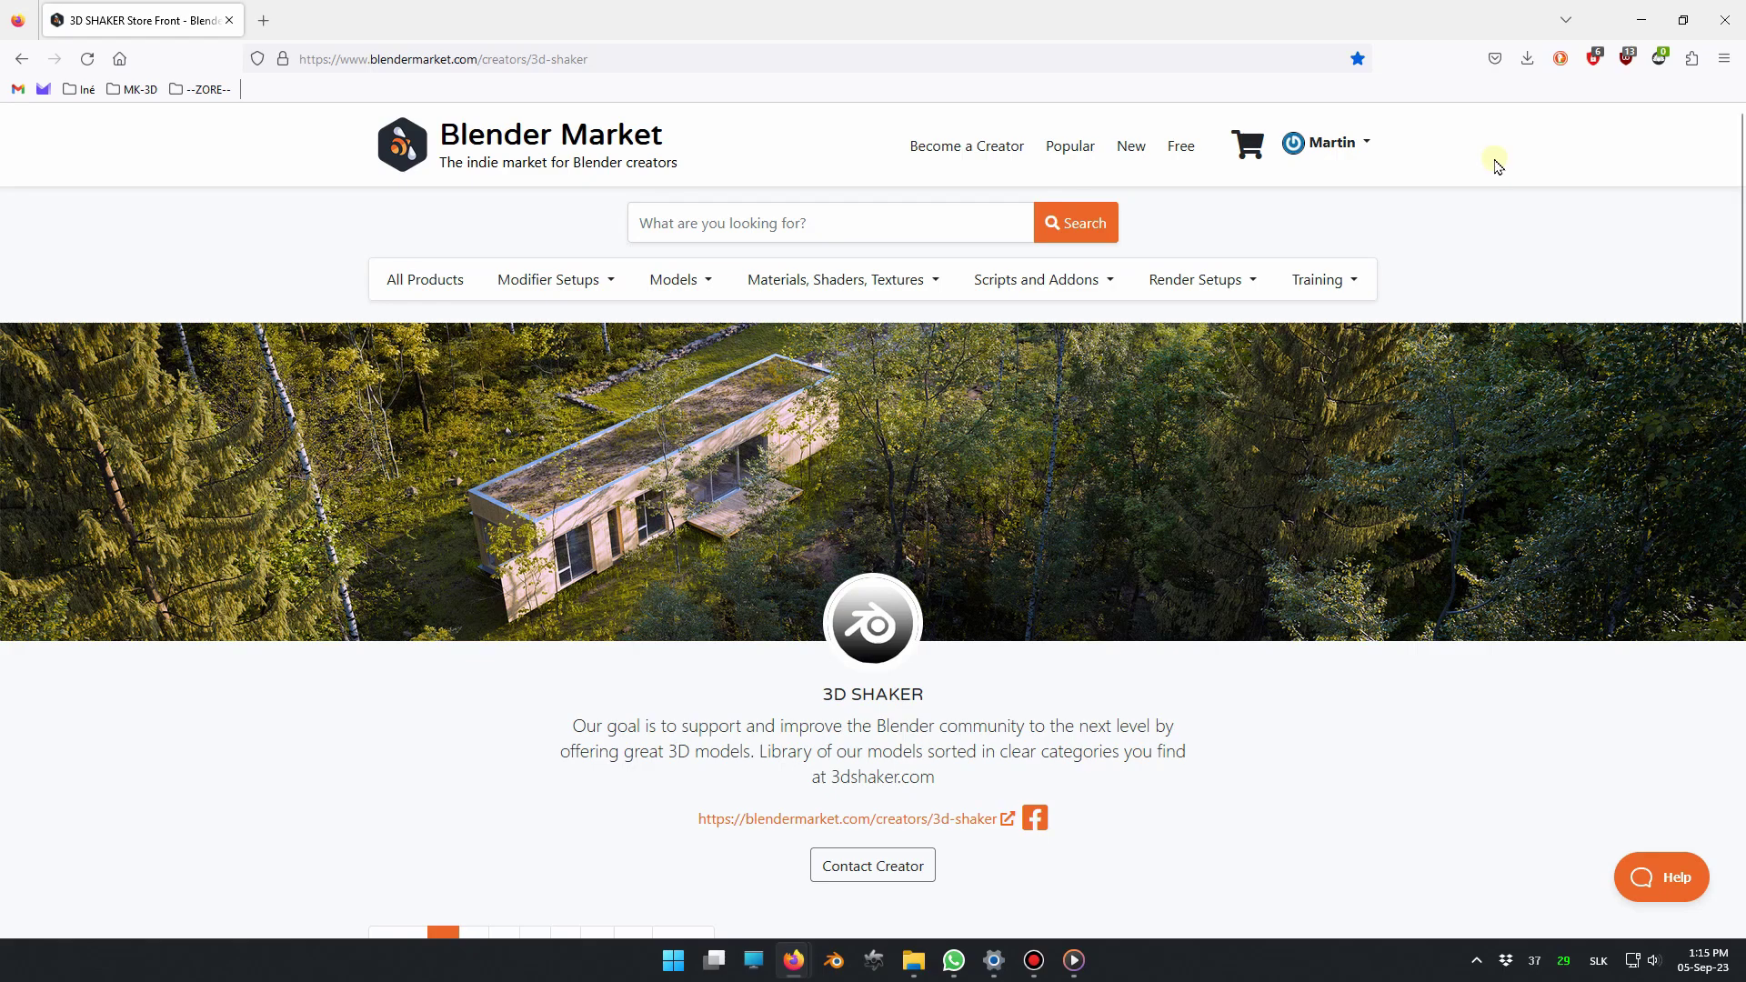
From the tree order's downloads in Blender Market, download a Blender trees 1.0 .rar archive part.
scroll(1496, 164, down, 5)
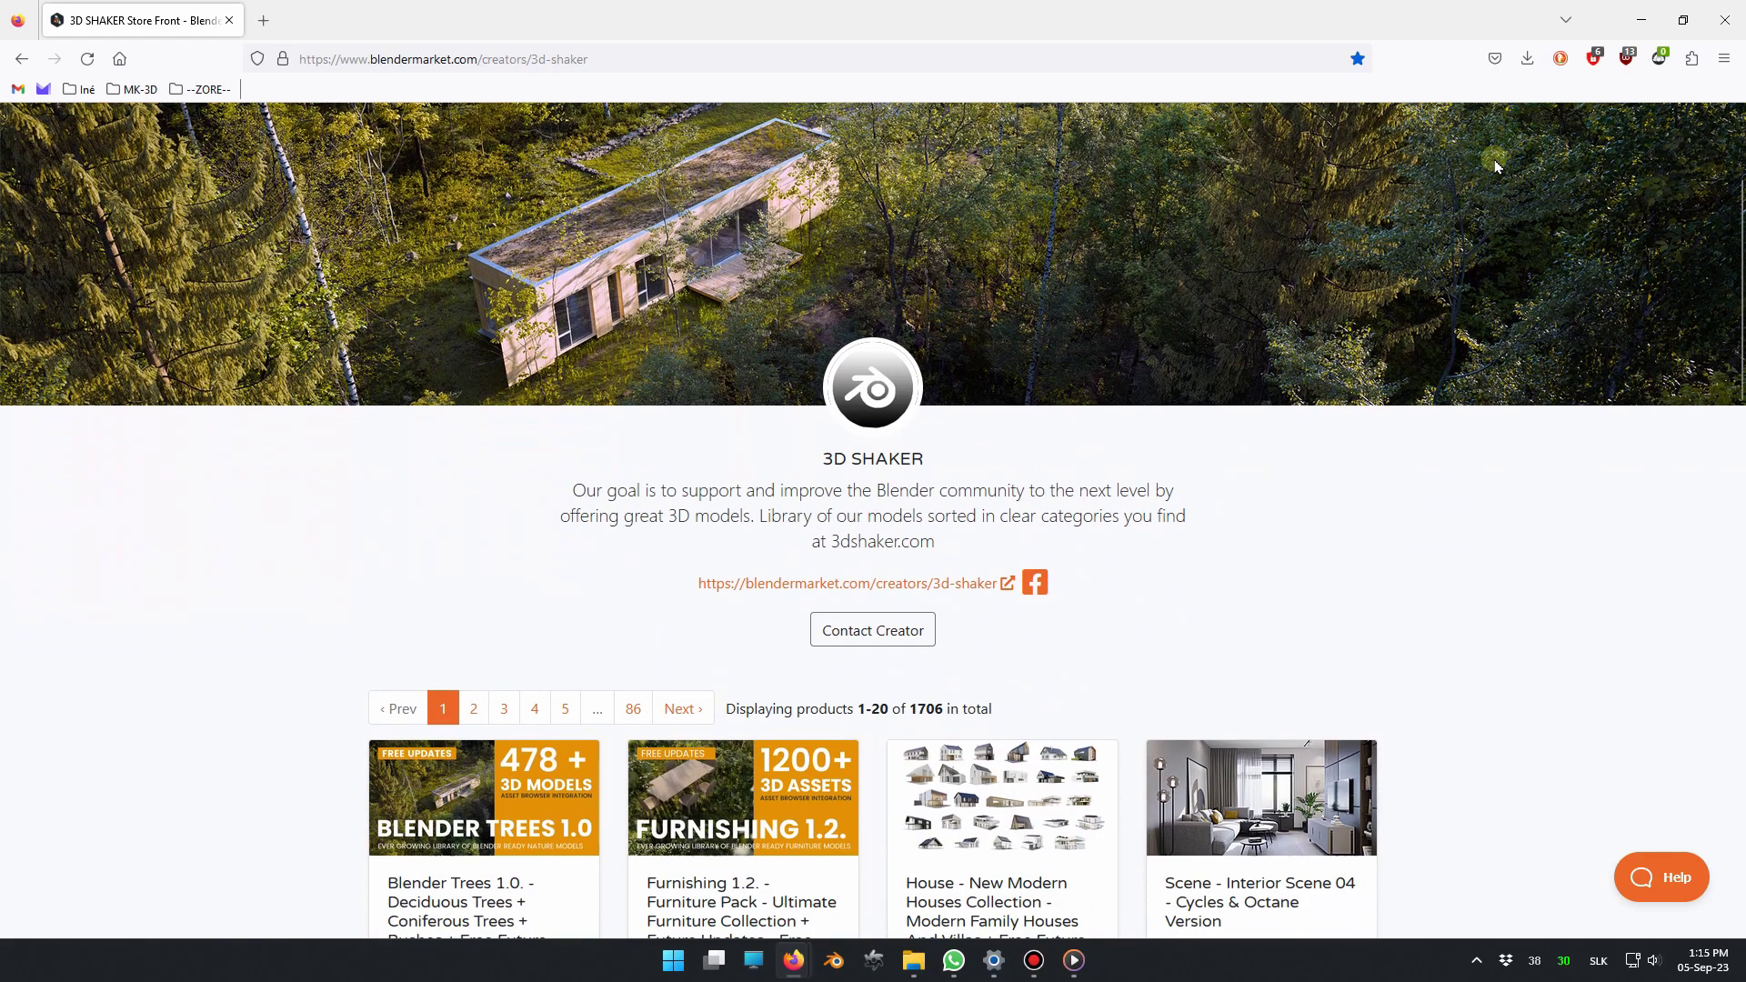
scroll(1496, 167, down, 3)
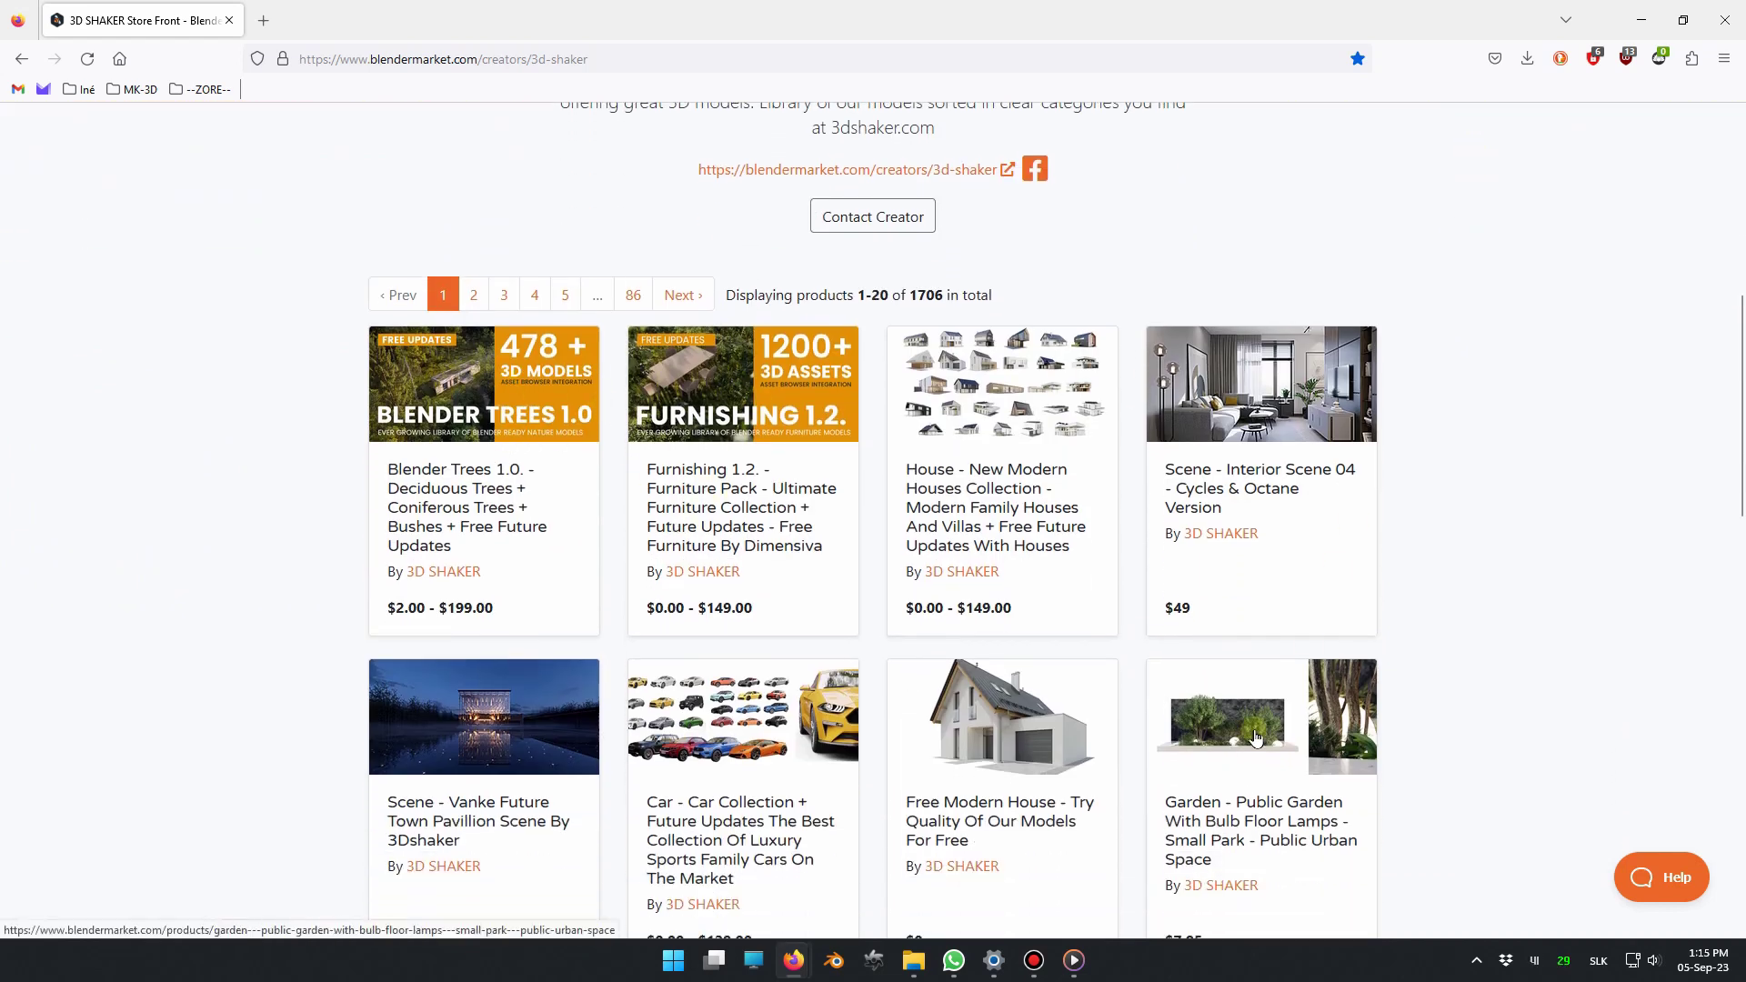
scroll(1249, 718, down, 2)
scroll(1249, 719, up, 9)
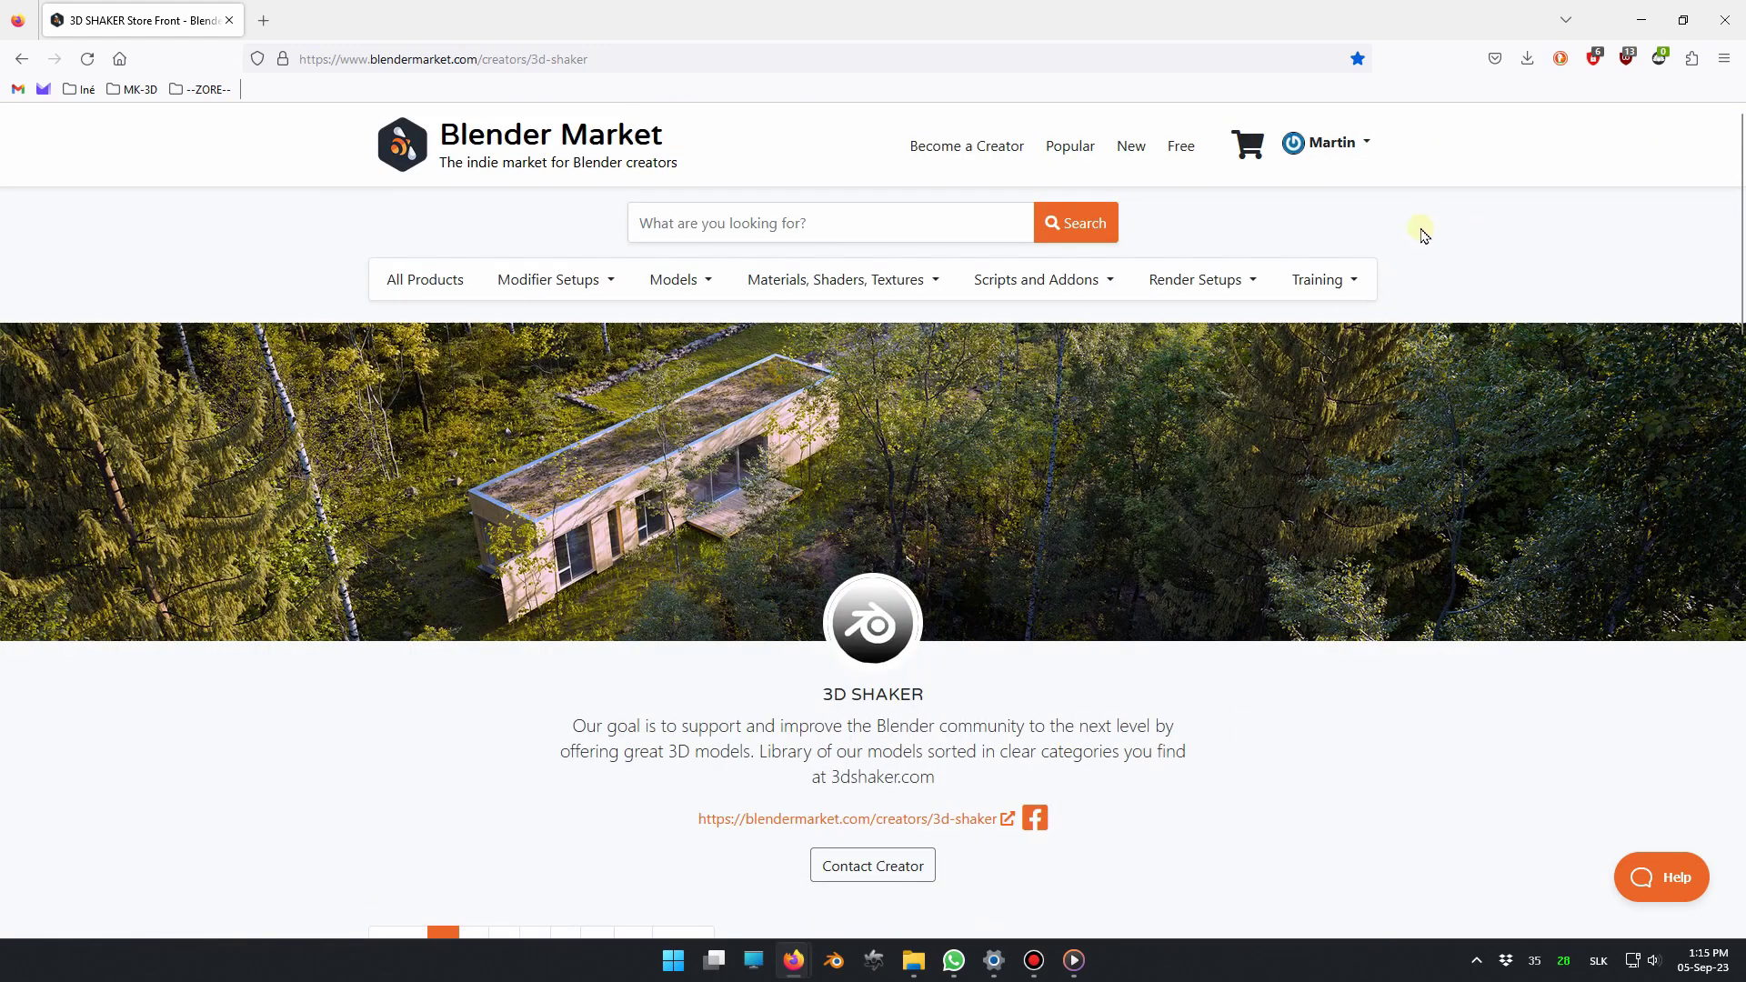
click(1330, 145)
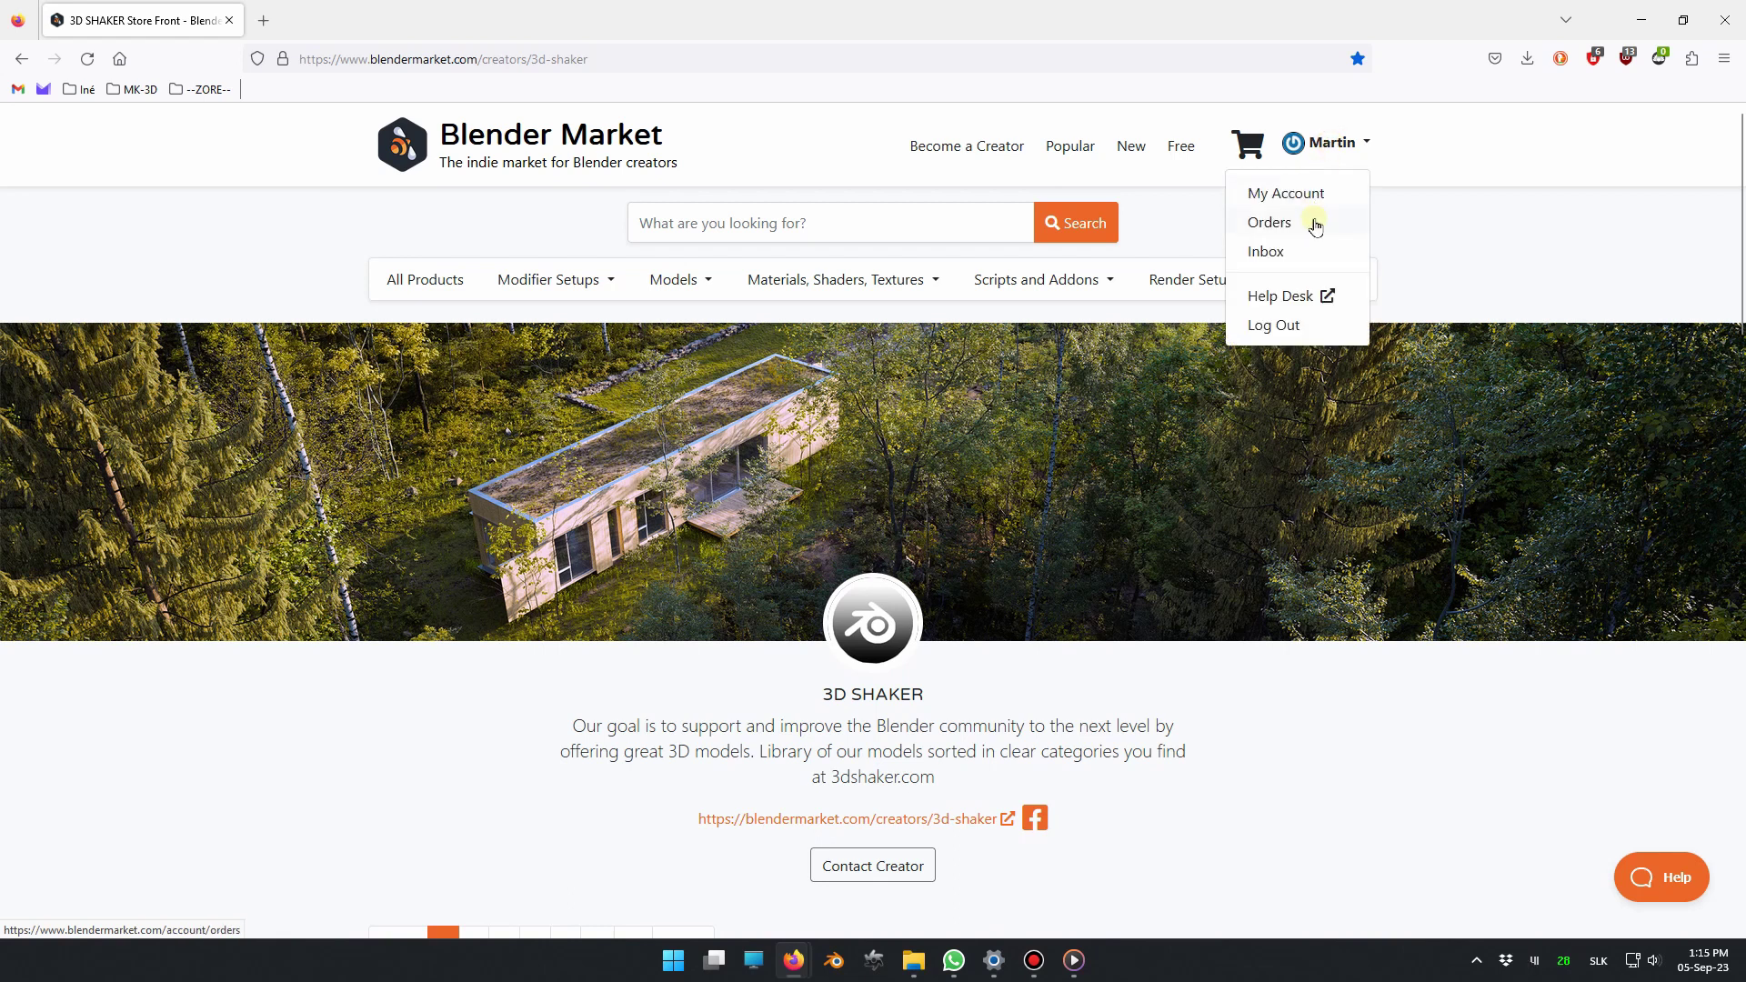
click(1313, 222)
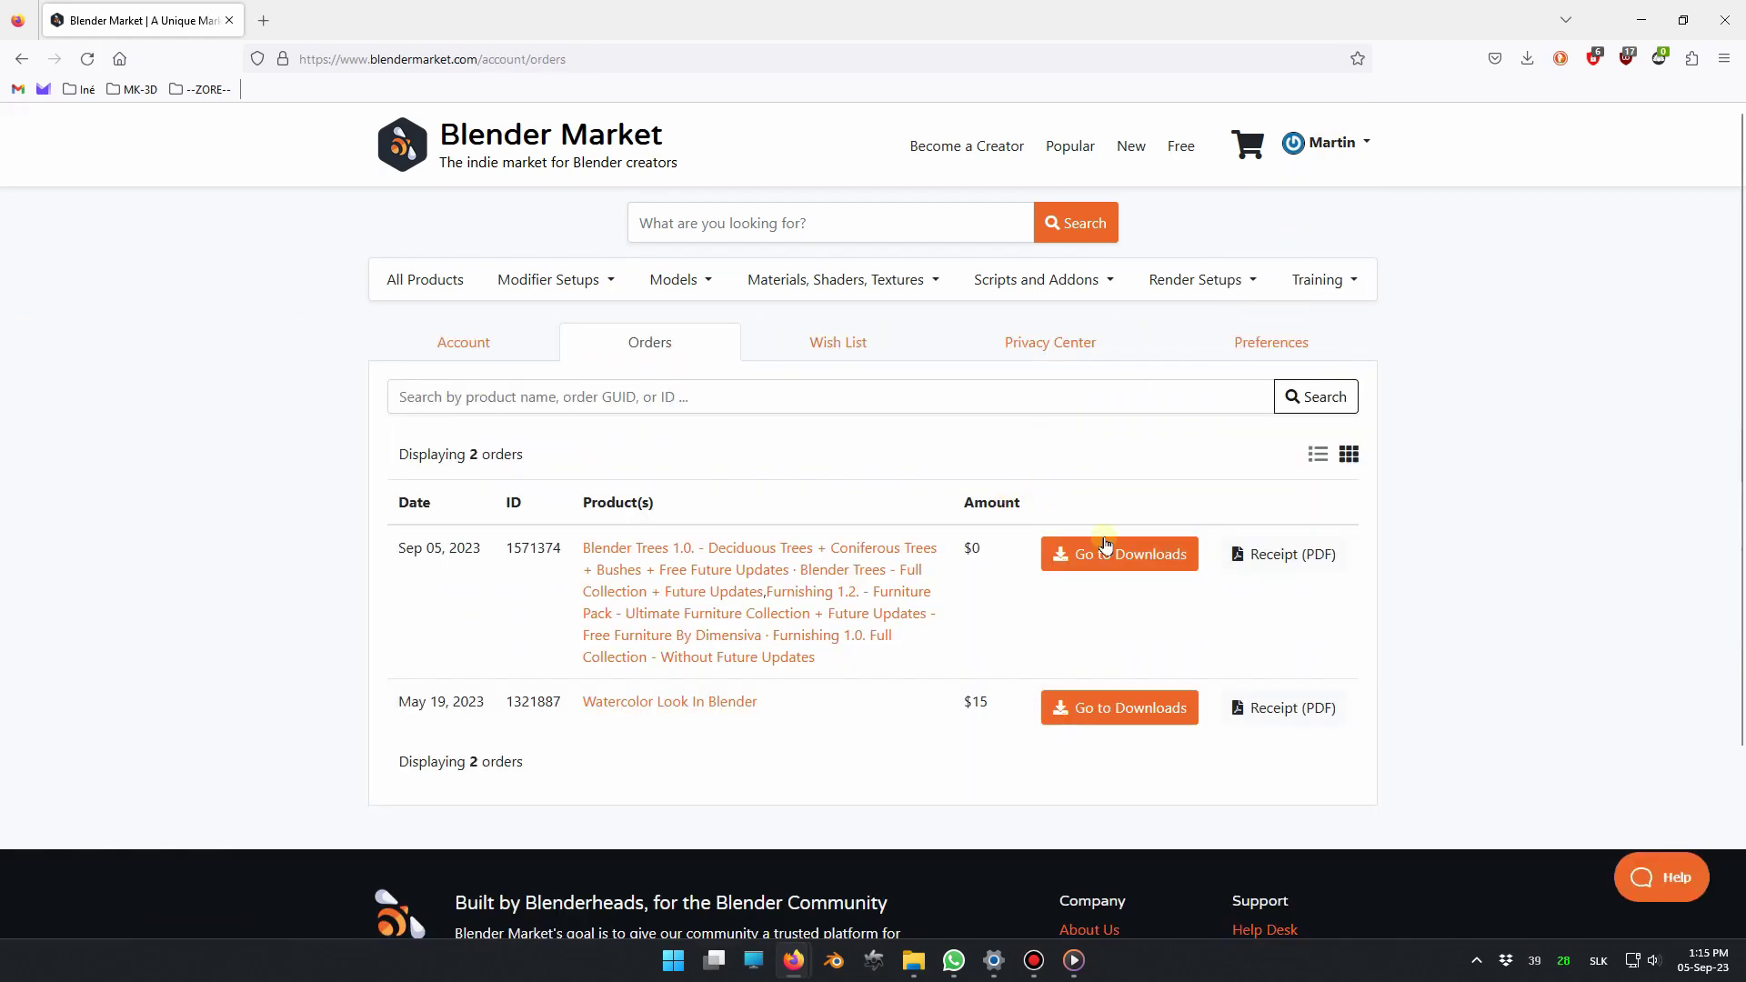
click(1117, 556)
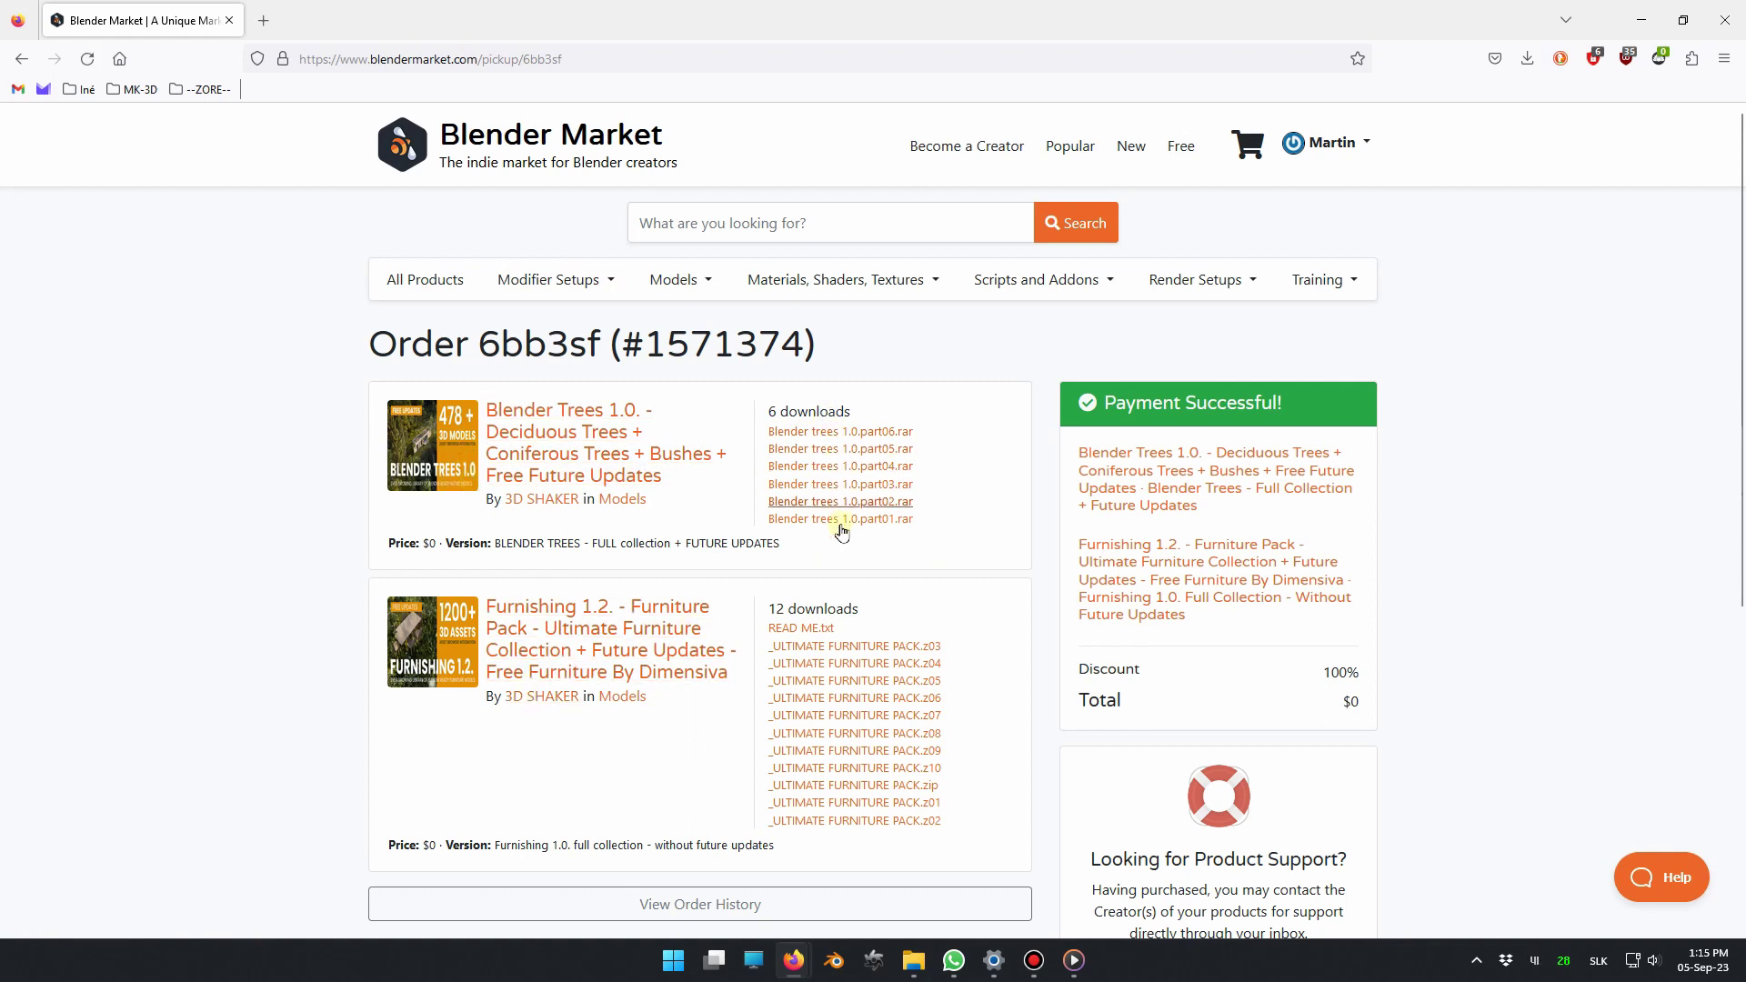
click(878, 432)
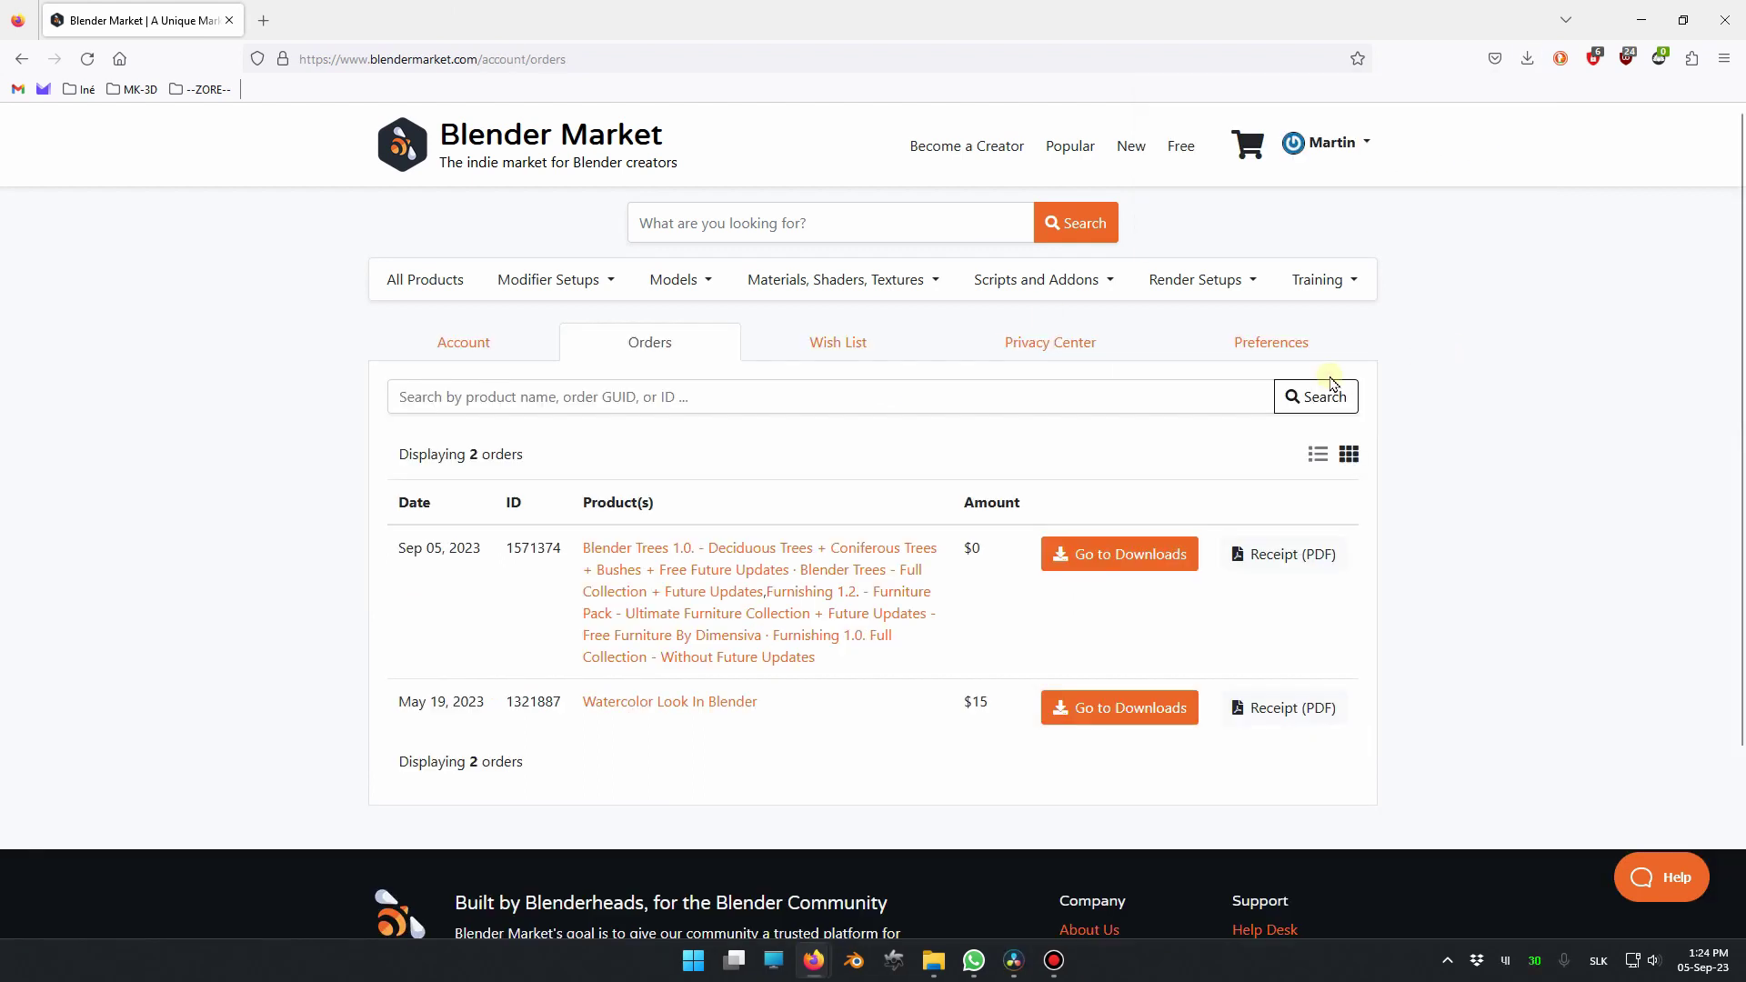
Extract the six selected Blender trees 1.0 .rar parts with WinRAR into the default Blender trees 1.0 folder.
click(691, 964)
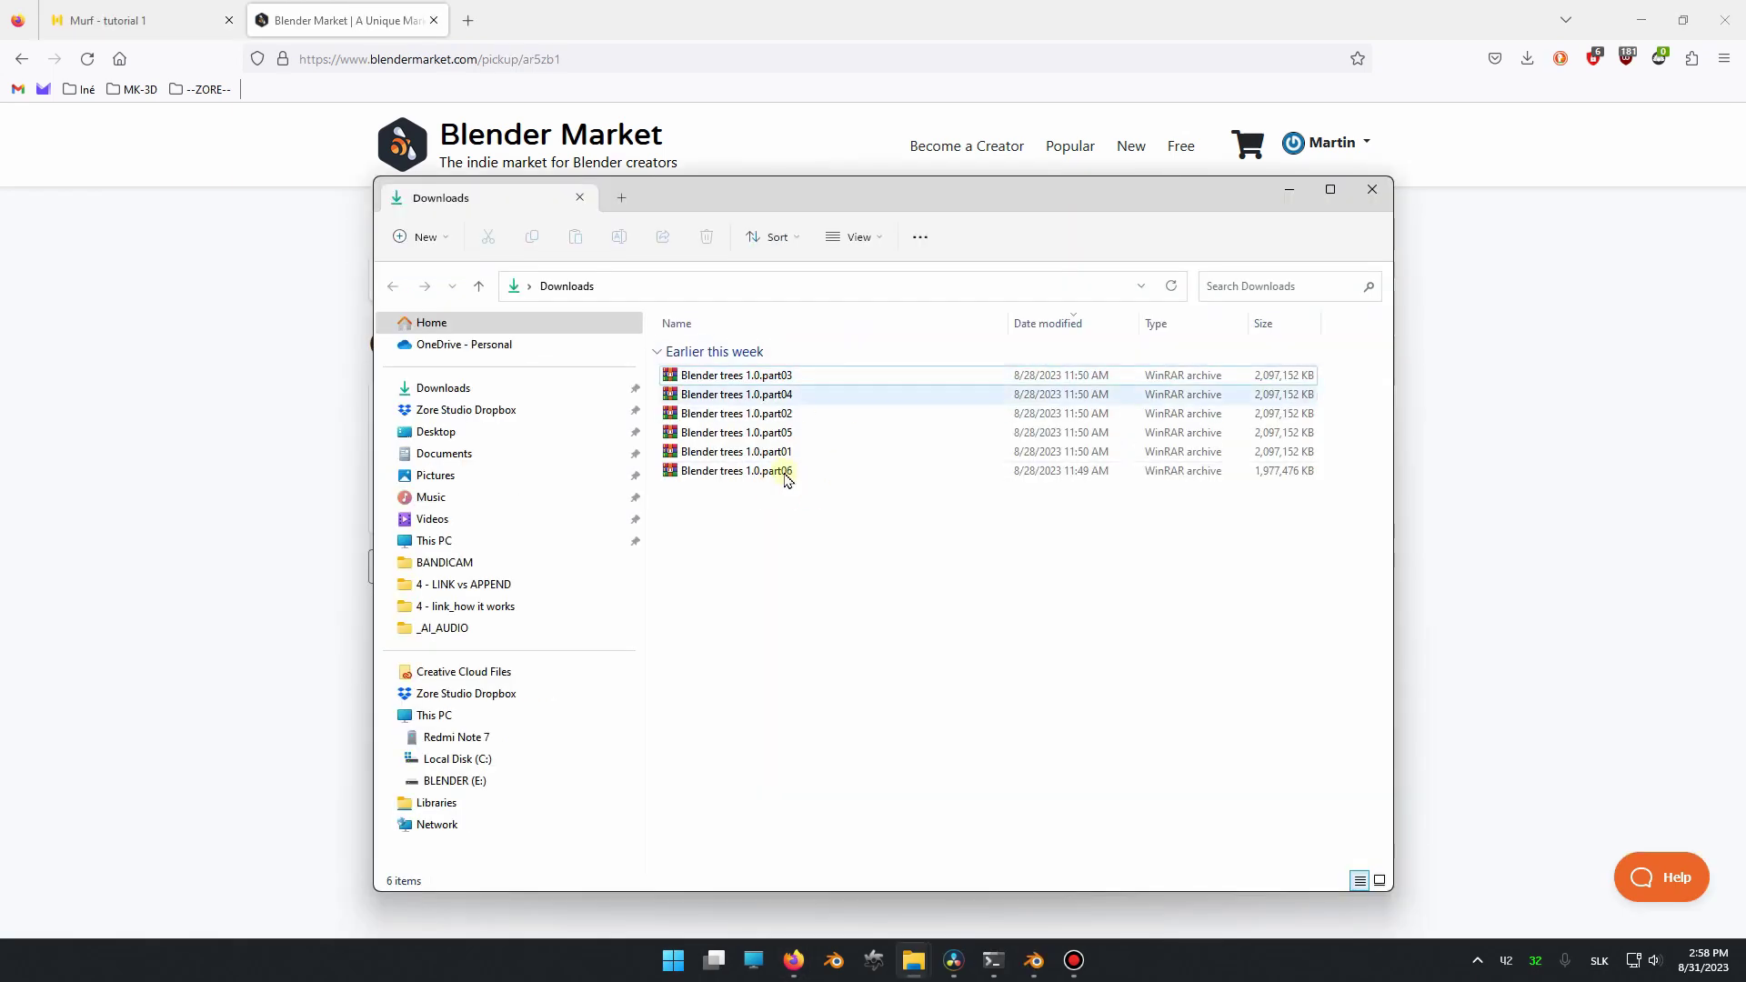
drag(838, 546, 804, 377)
right_click(805, 380)
mouse_move(891, 589)
click(1173, 707)
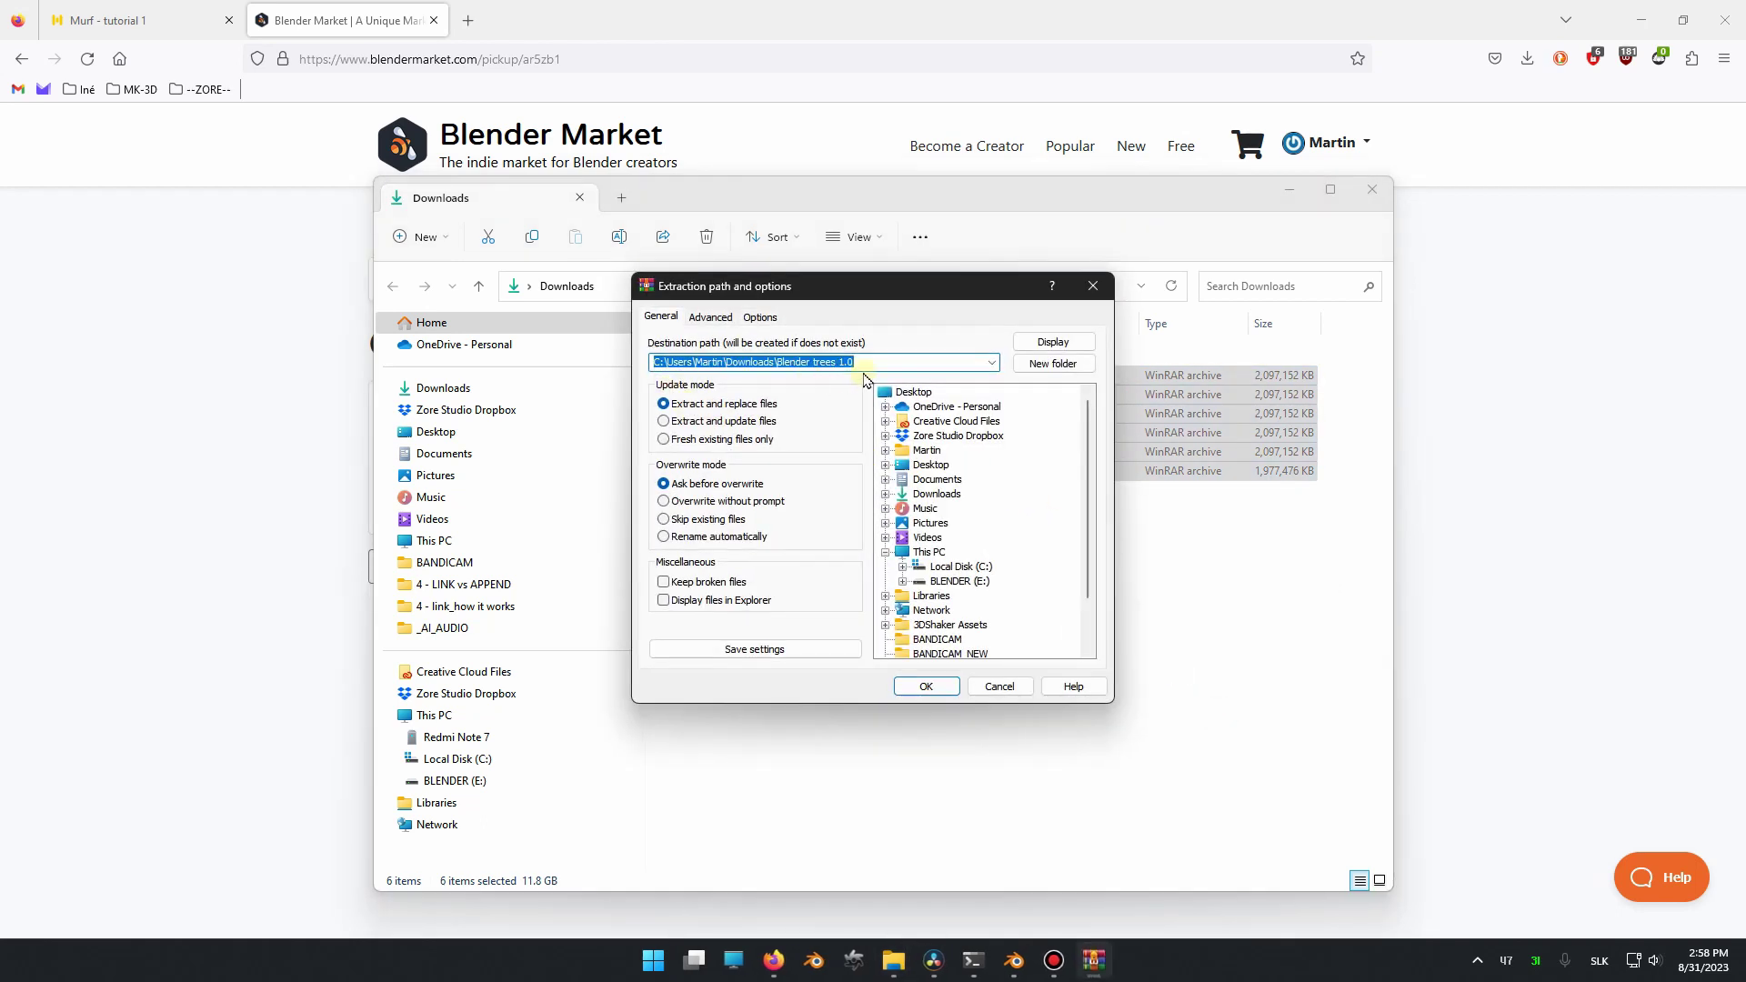
click(951, 691)
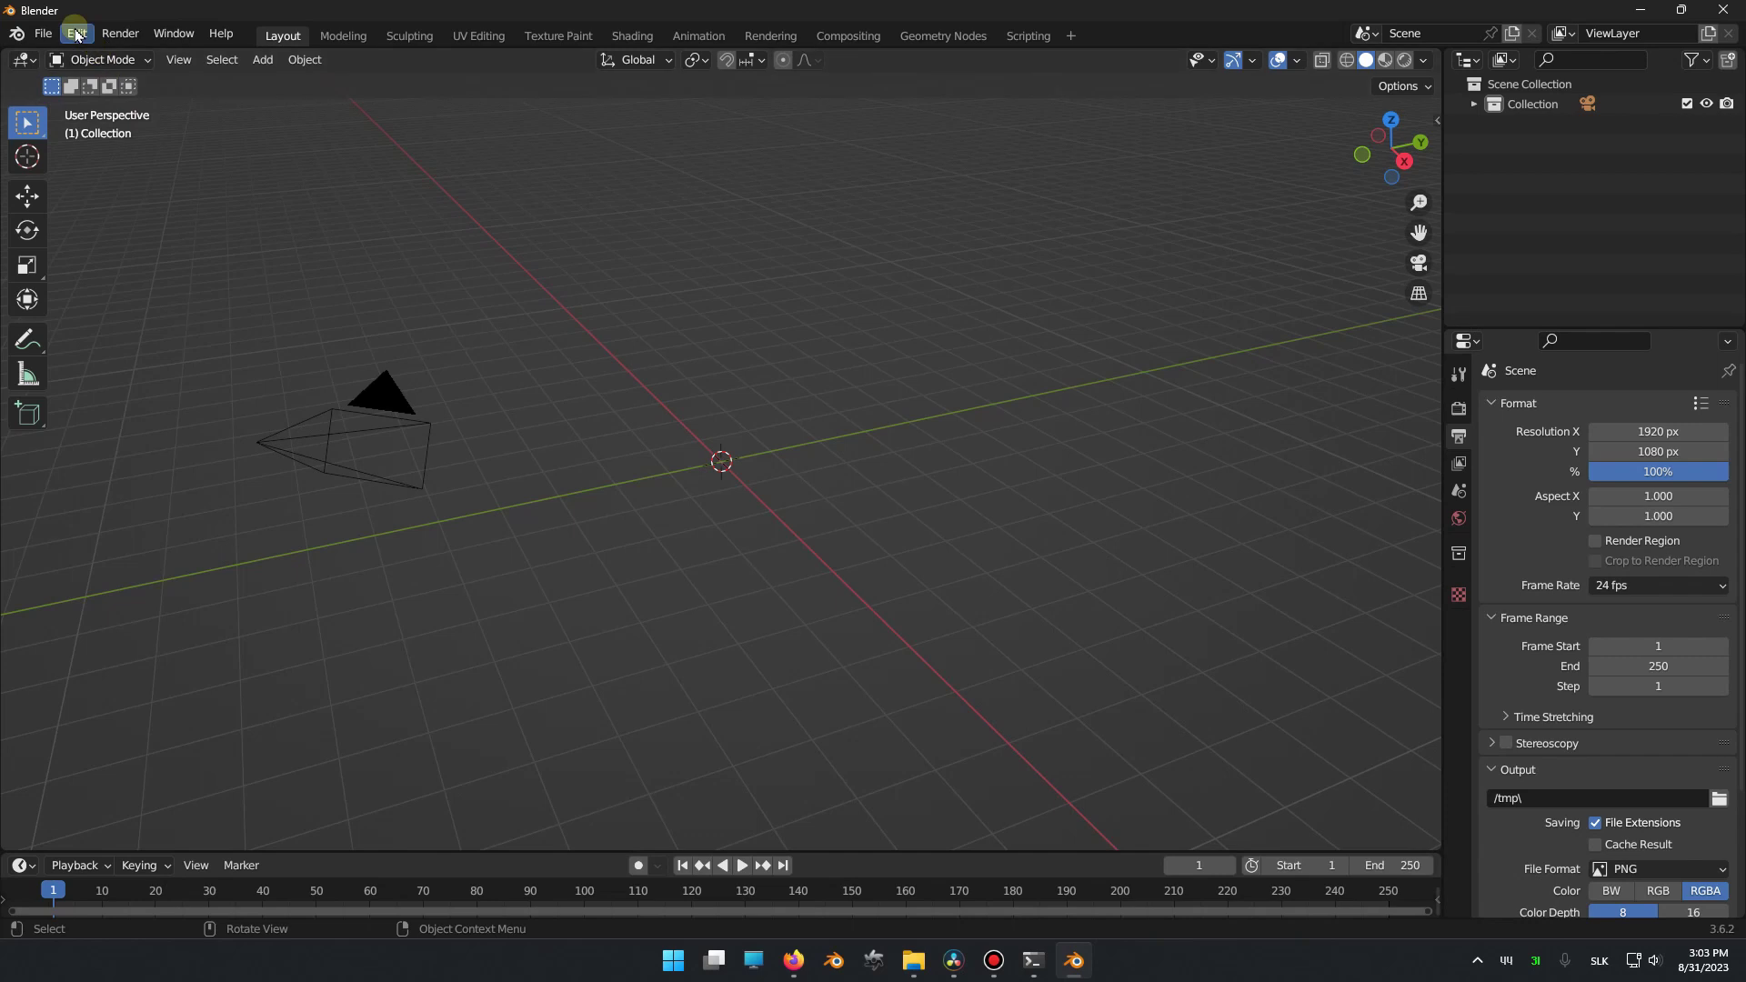
Add Desktop/3DShaker Assets/Blender trees 1.0 as a new asset library in Preferences > File Paths.
click(76, 35)
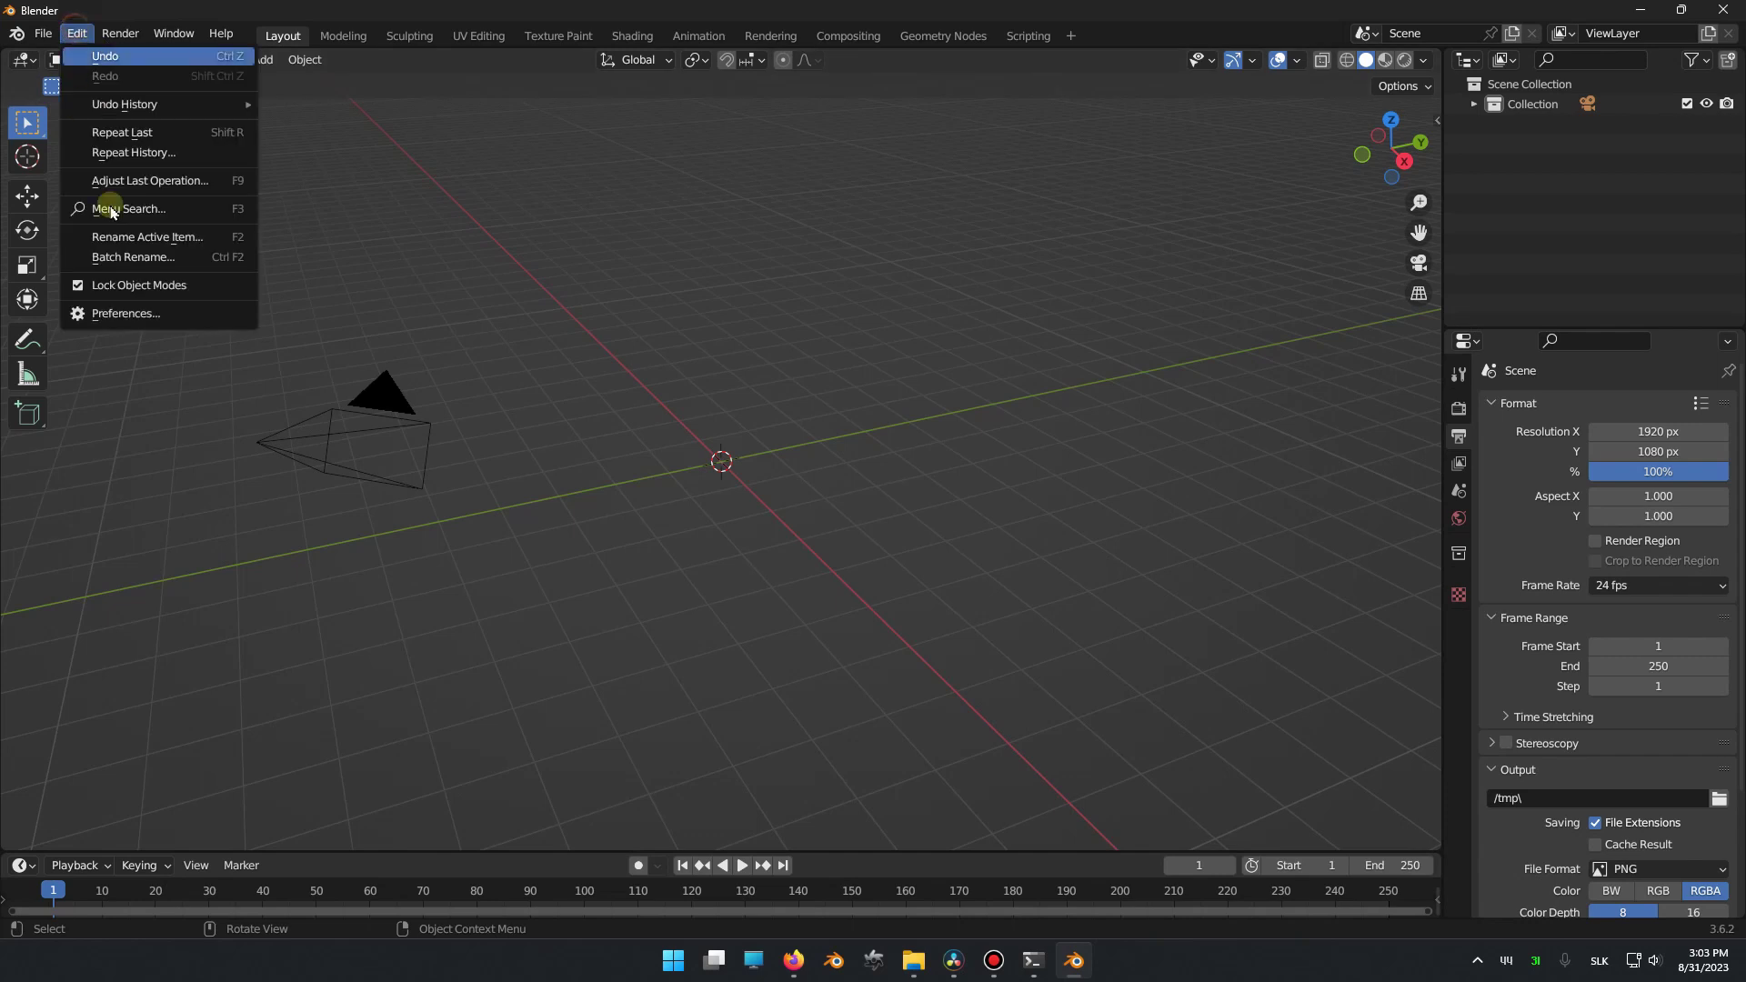
click(179, 313)
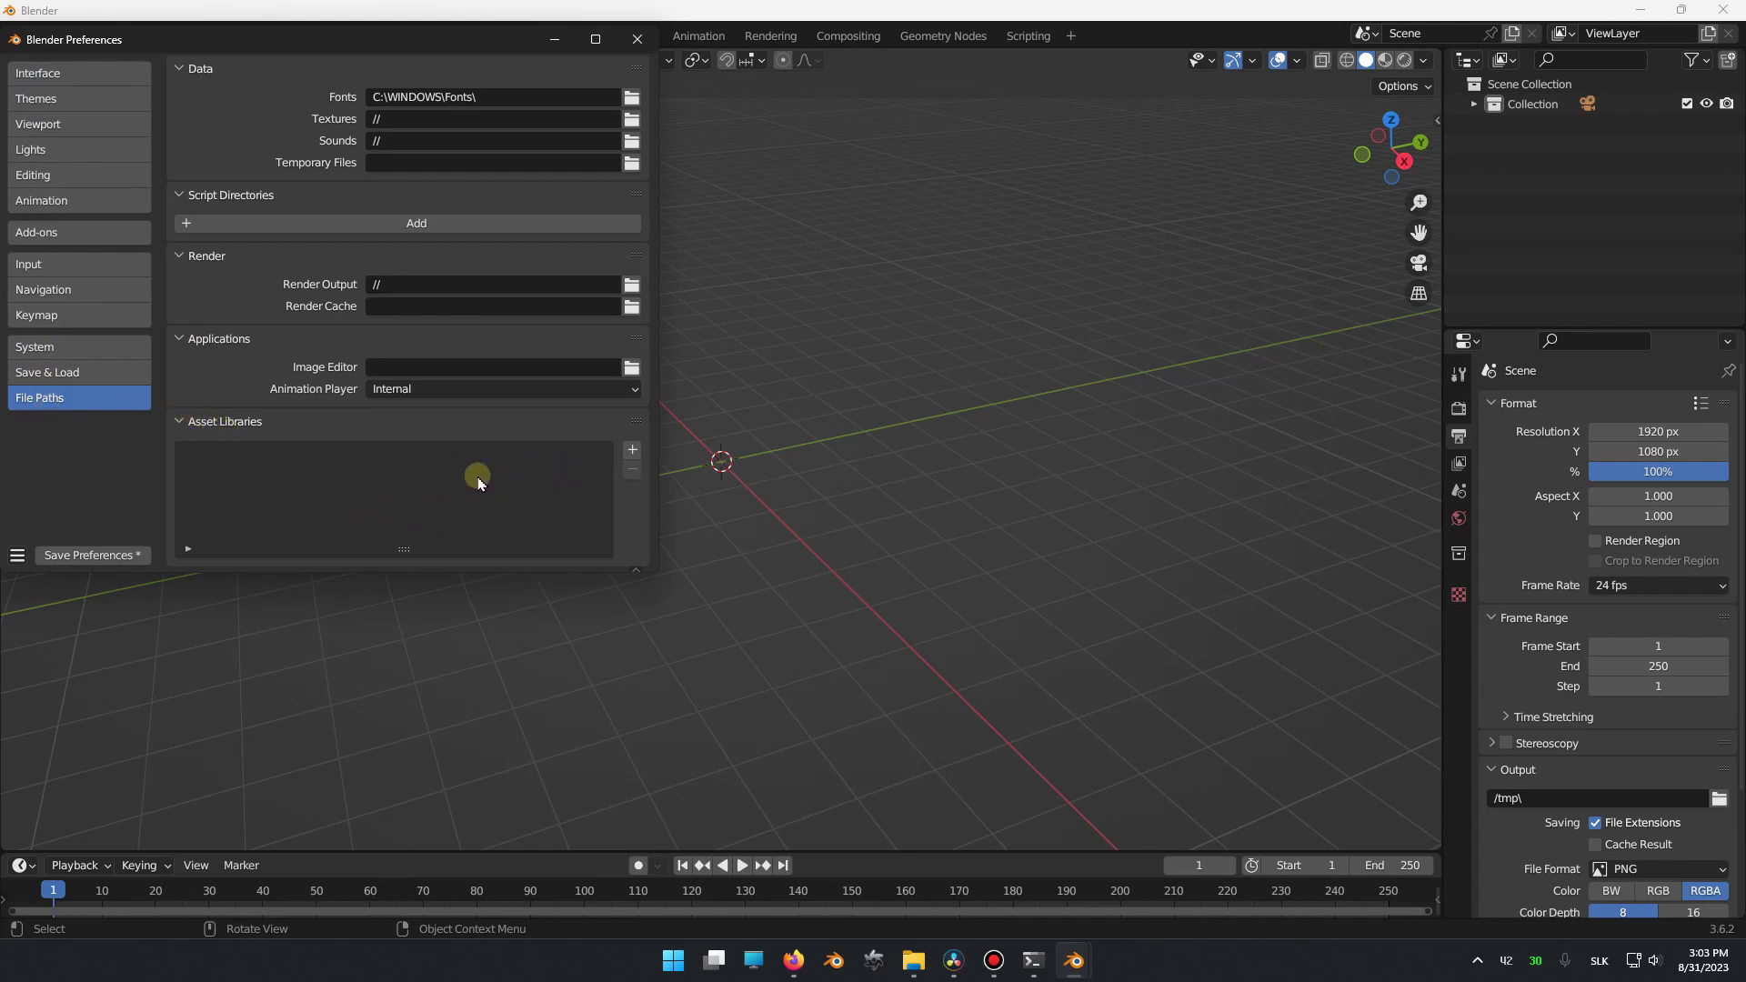
click(632, 449)
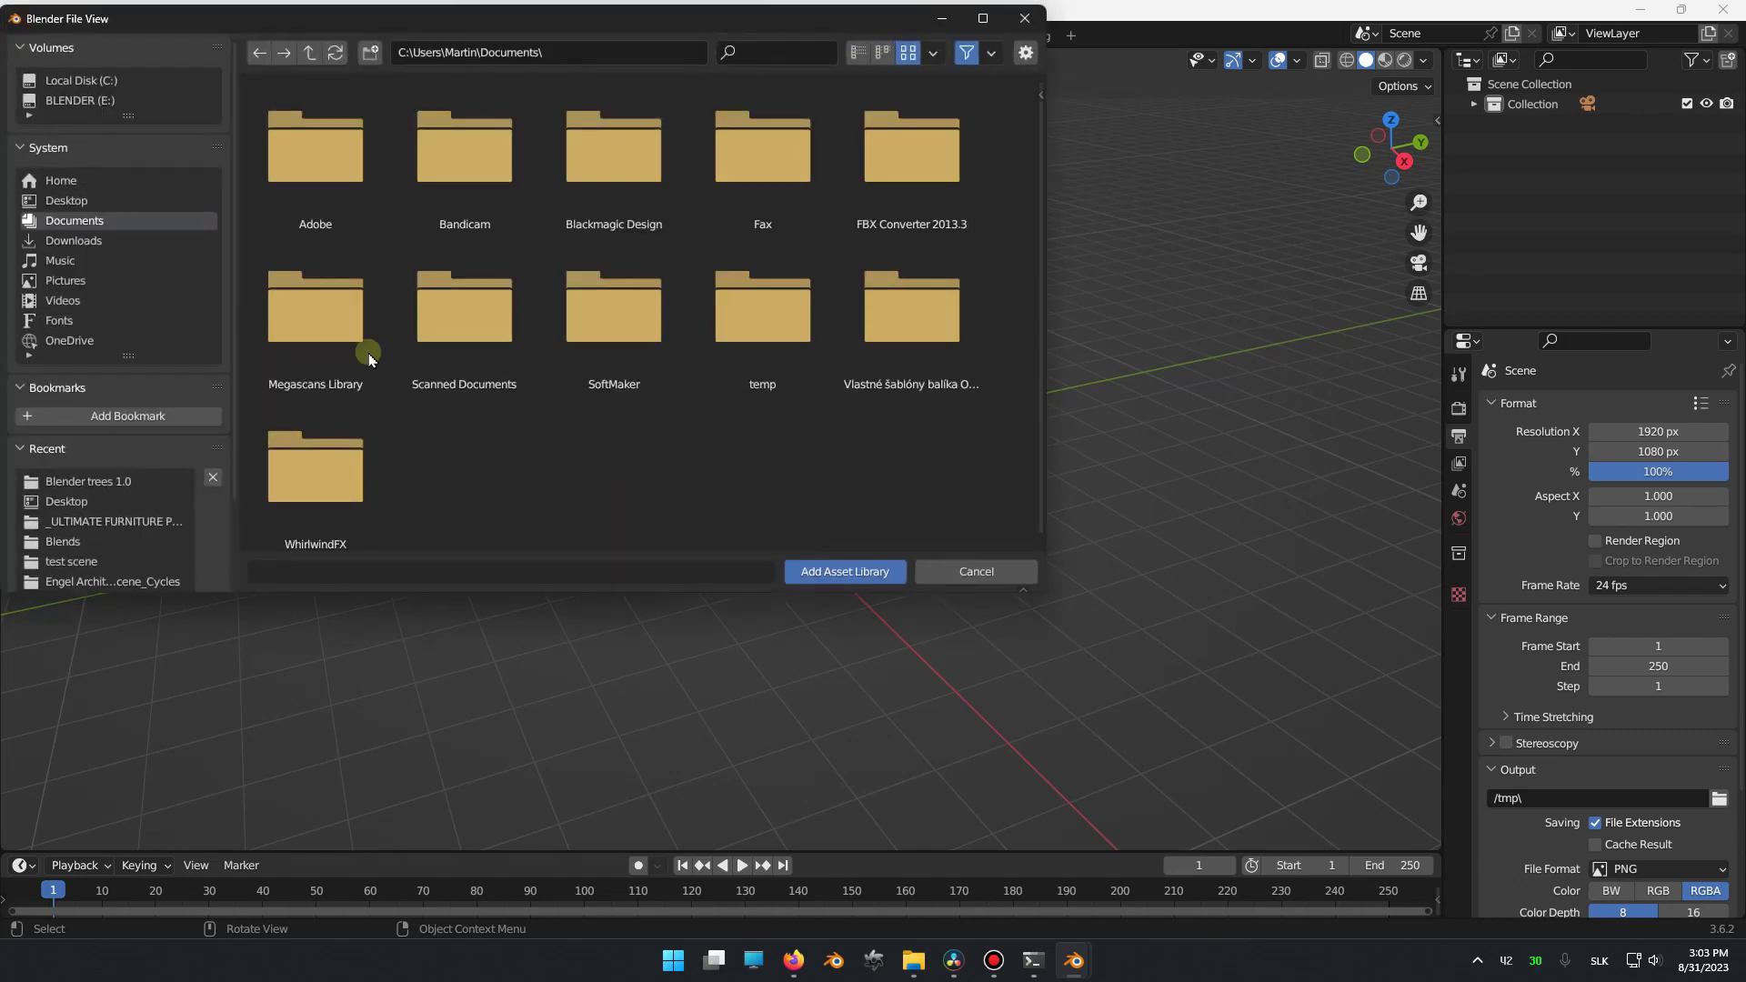
click(110, 202)
double_click(350, 187)
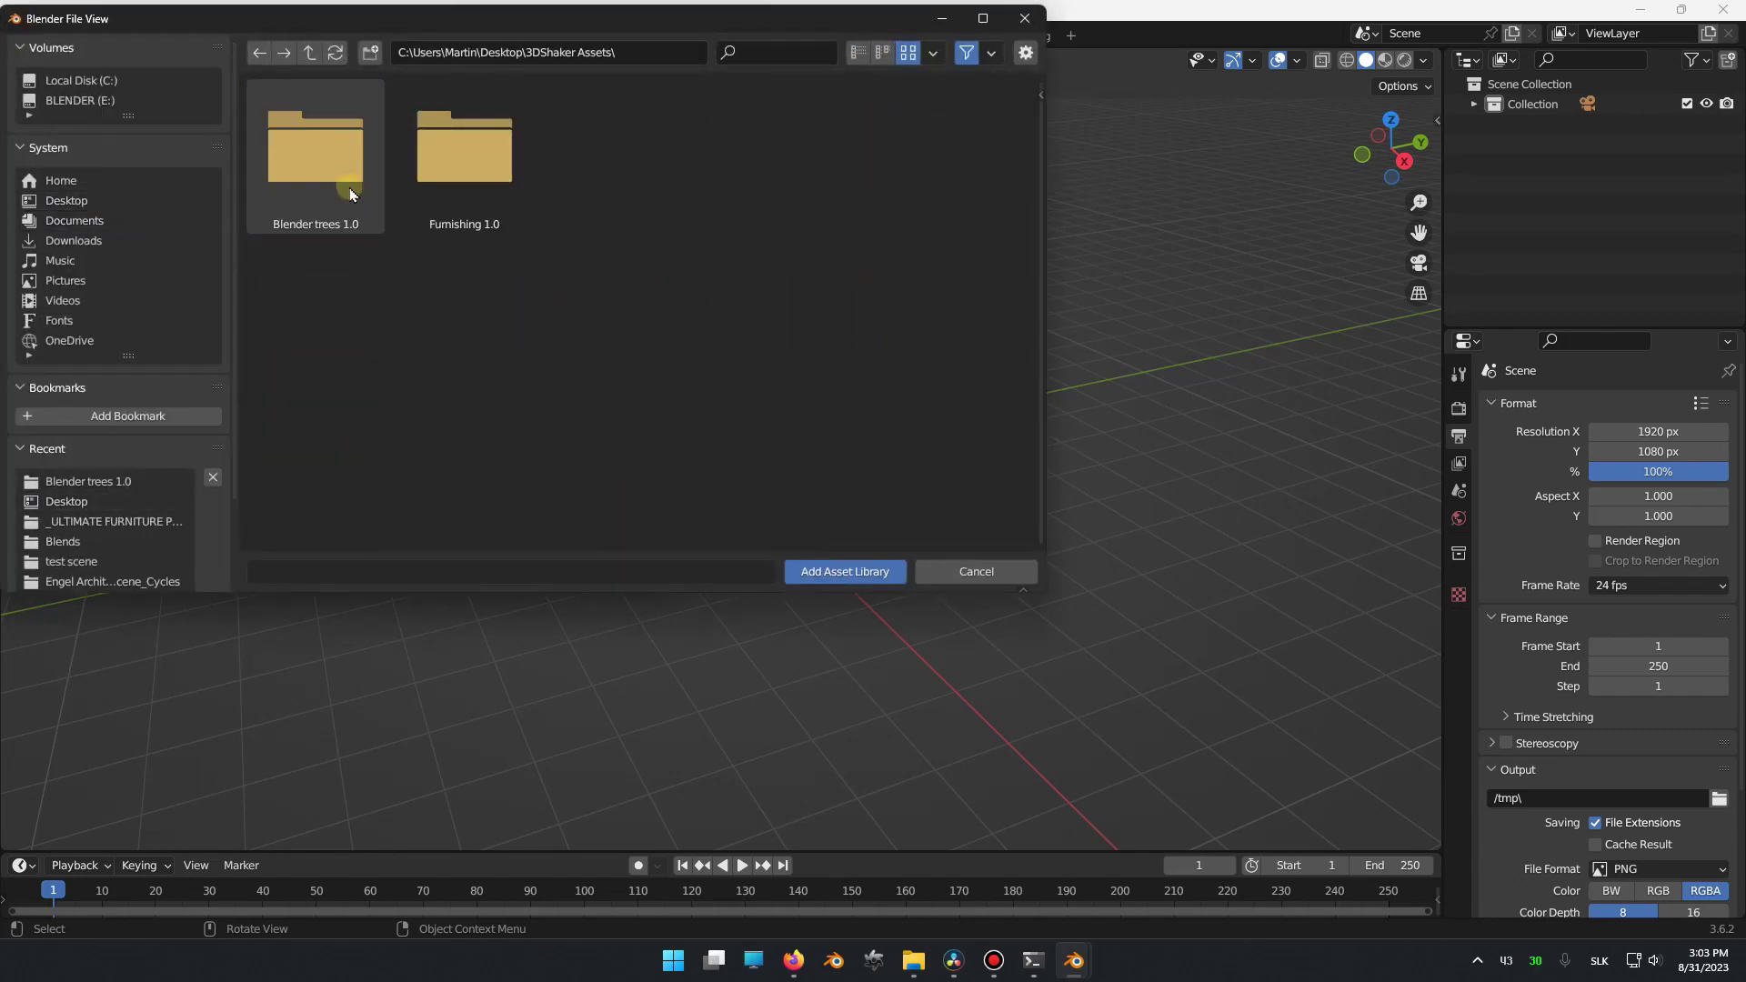
click(345, 191)
double_click(345, 191)
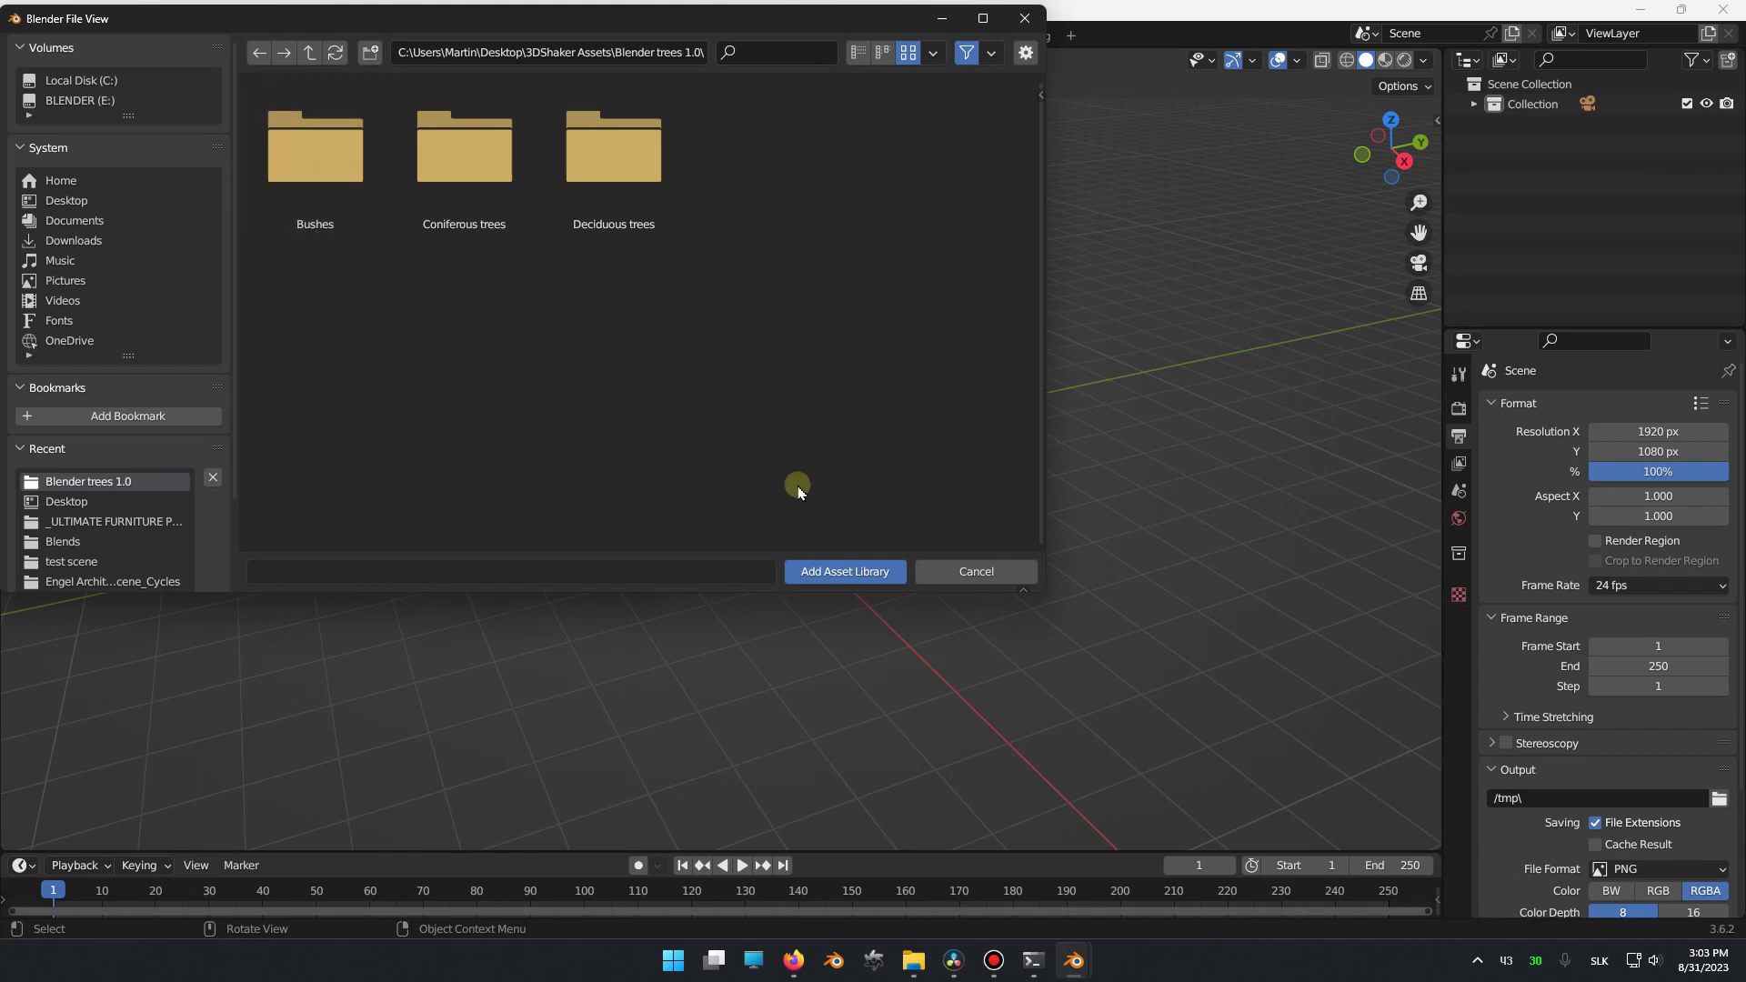
click(833, 571)
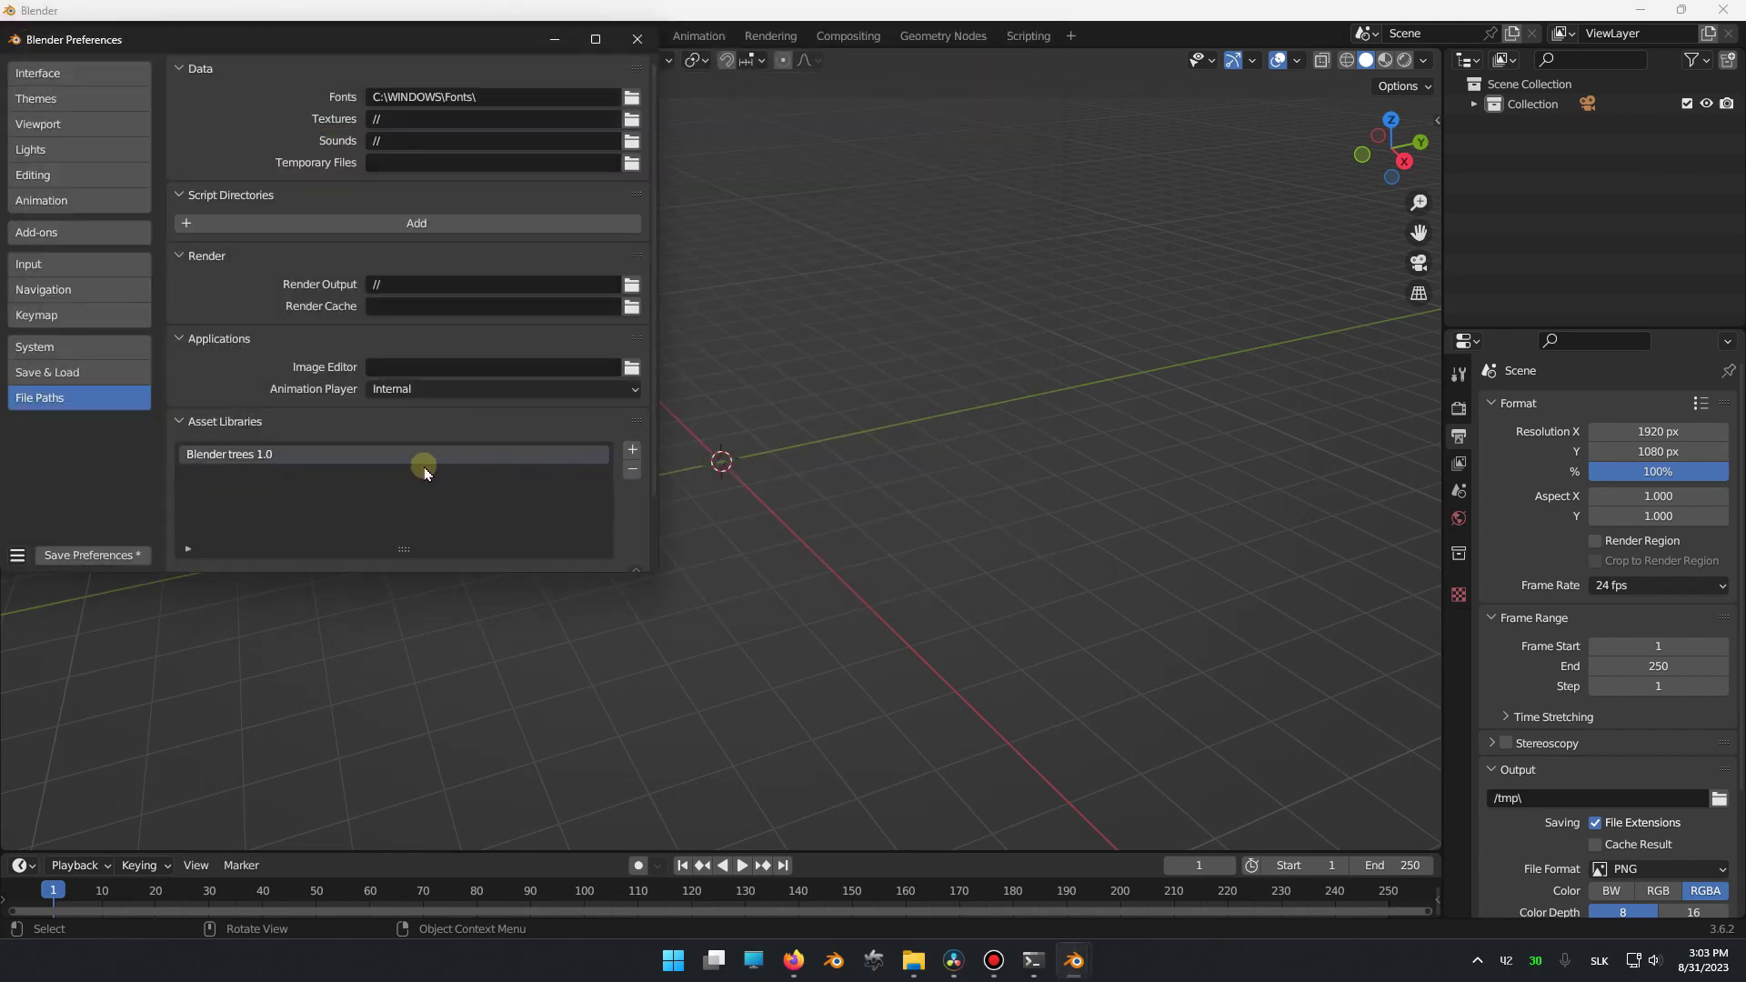
Keep the library name Blender trees 1.0 and save the preferences.
double_click(287, 456)
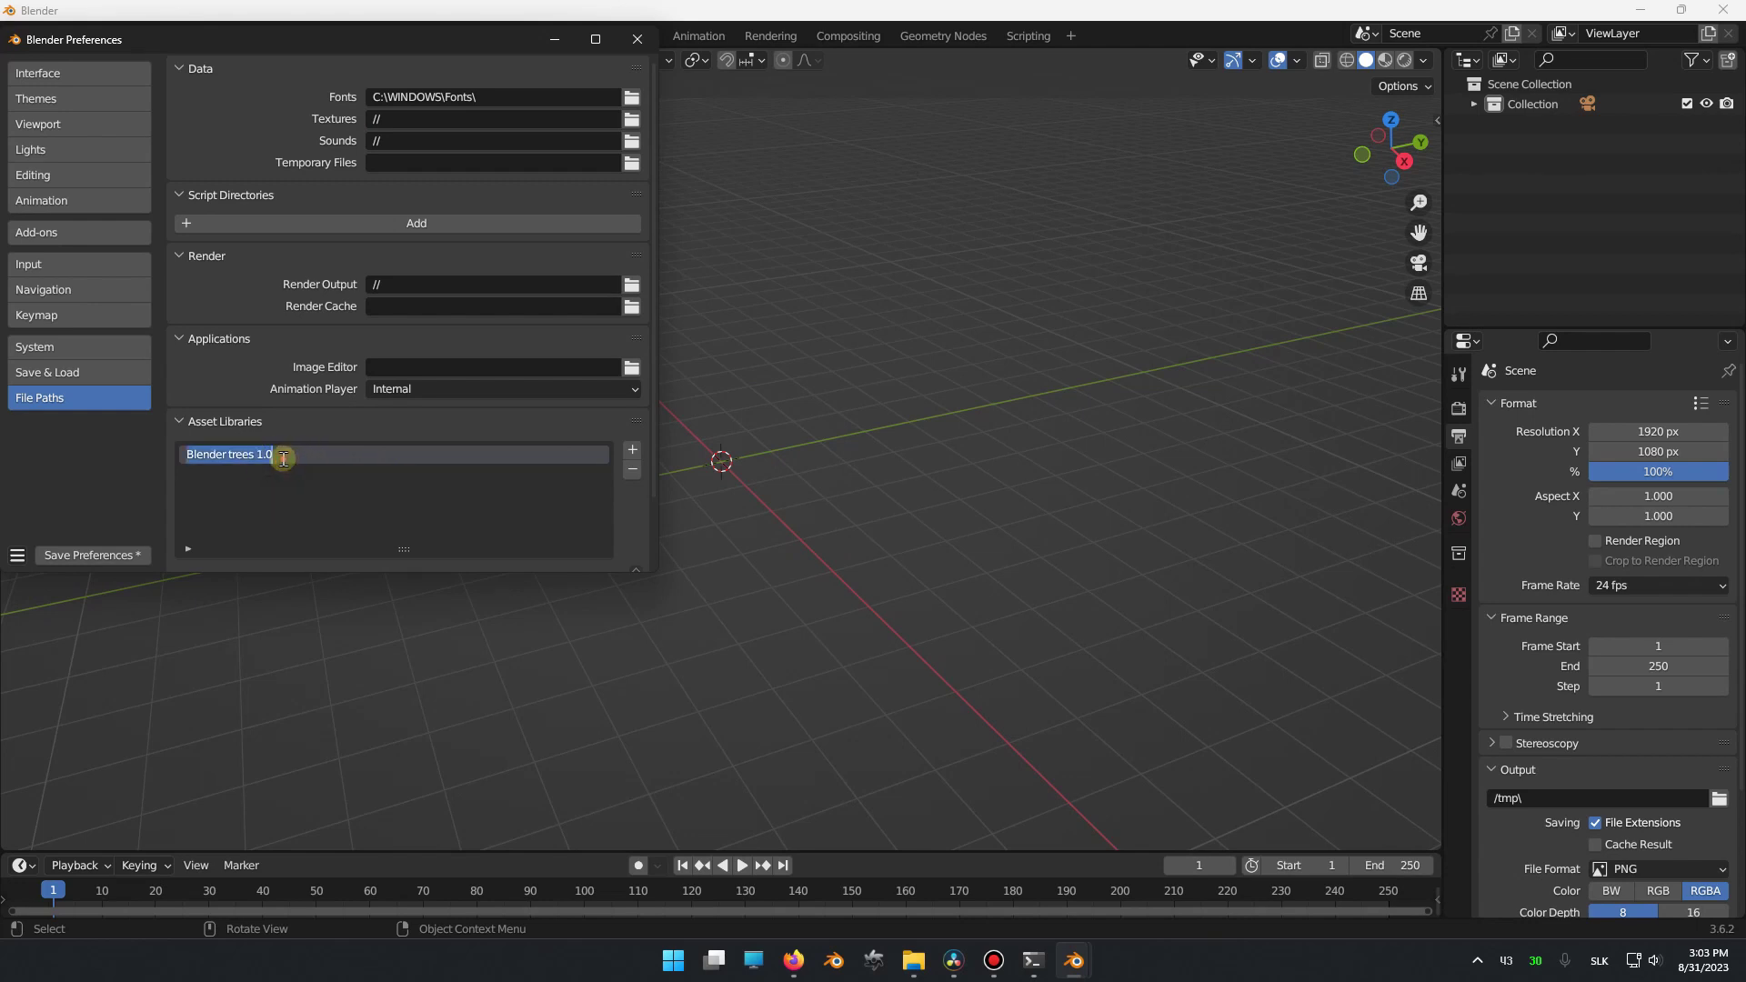
key(Return)
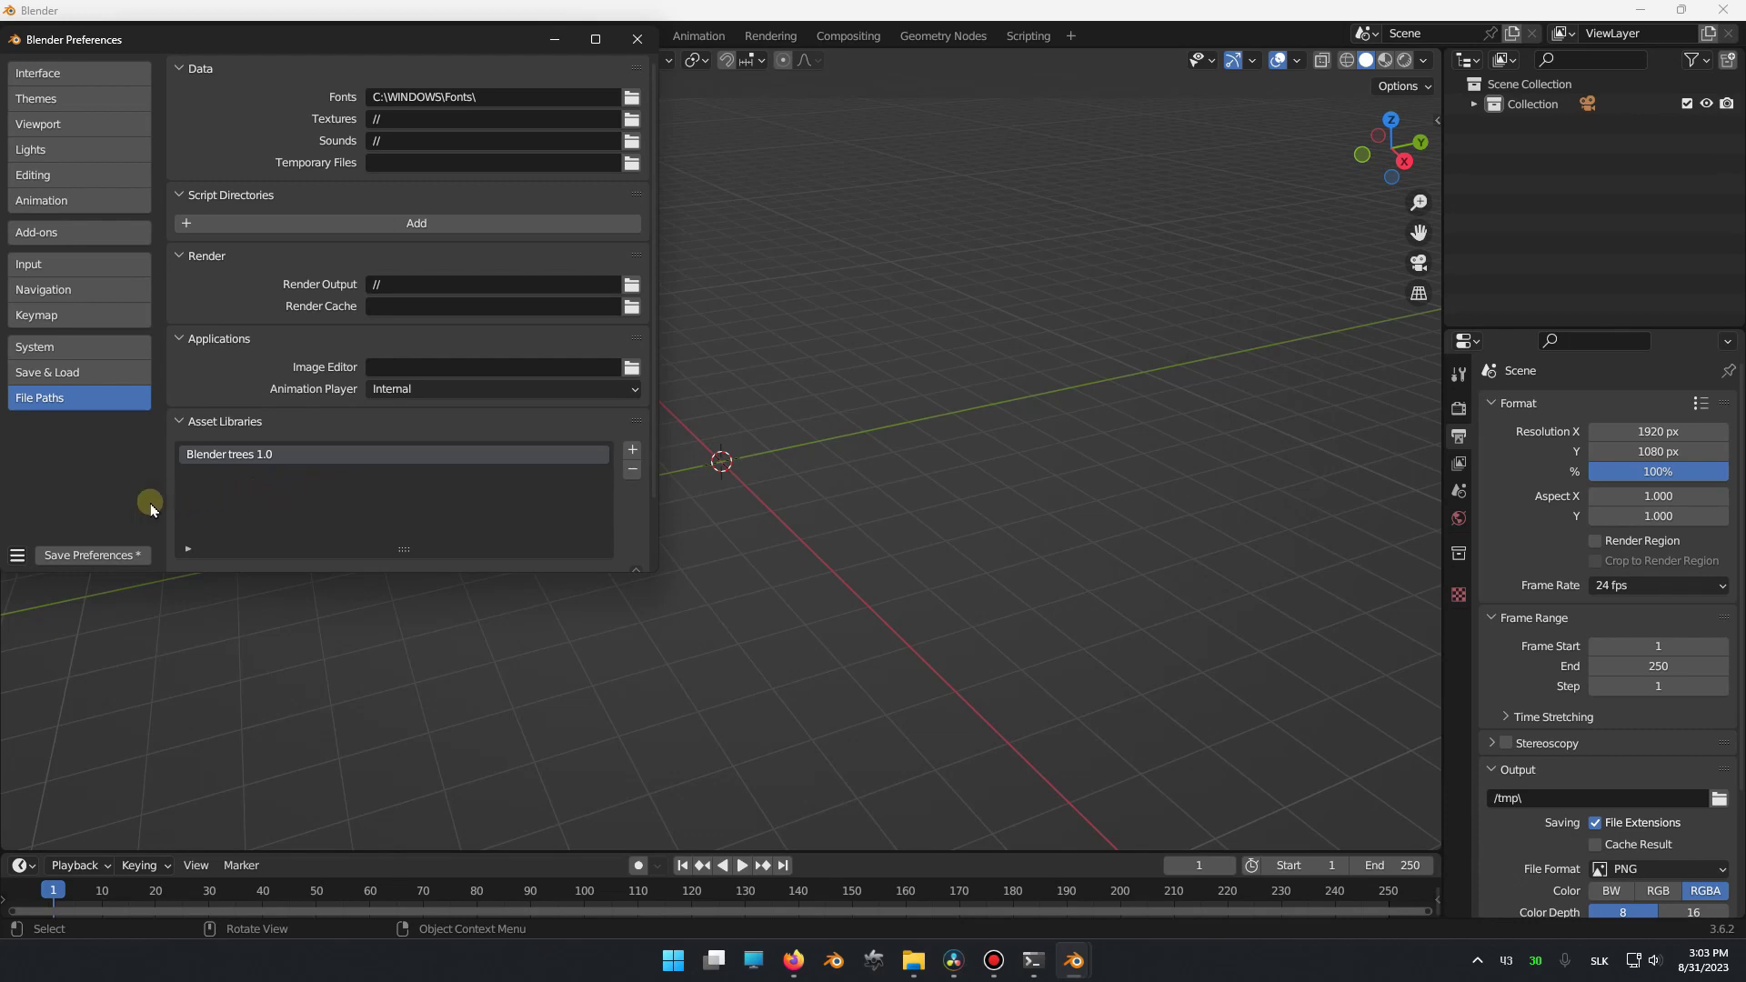
click(116, 556)
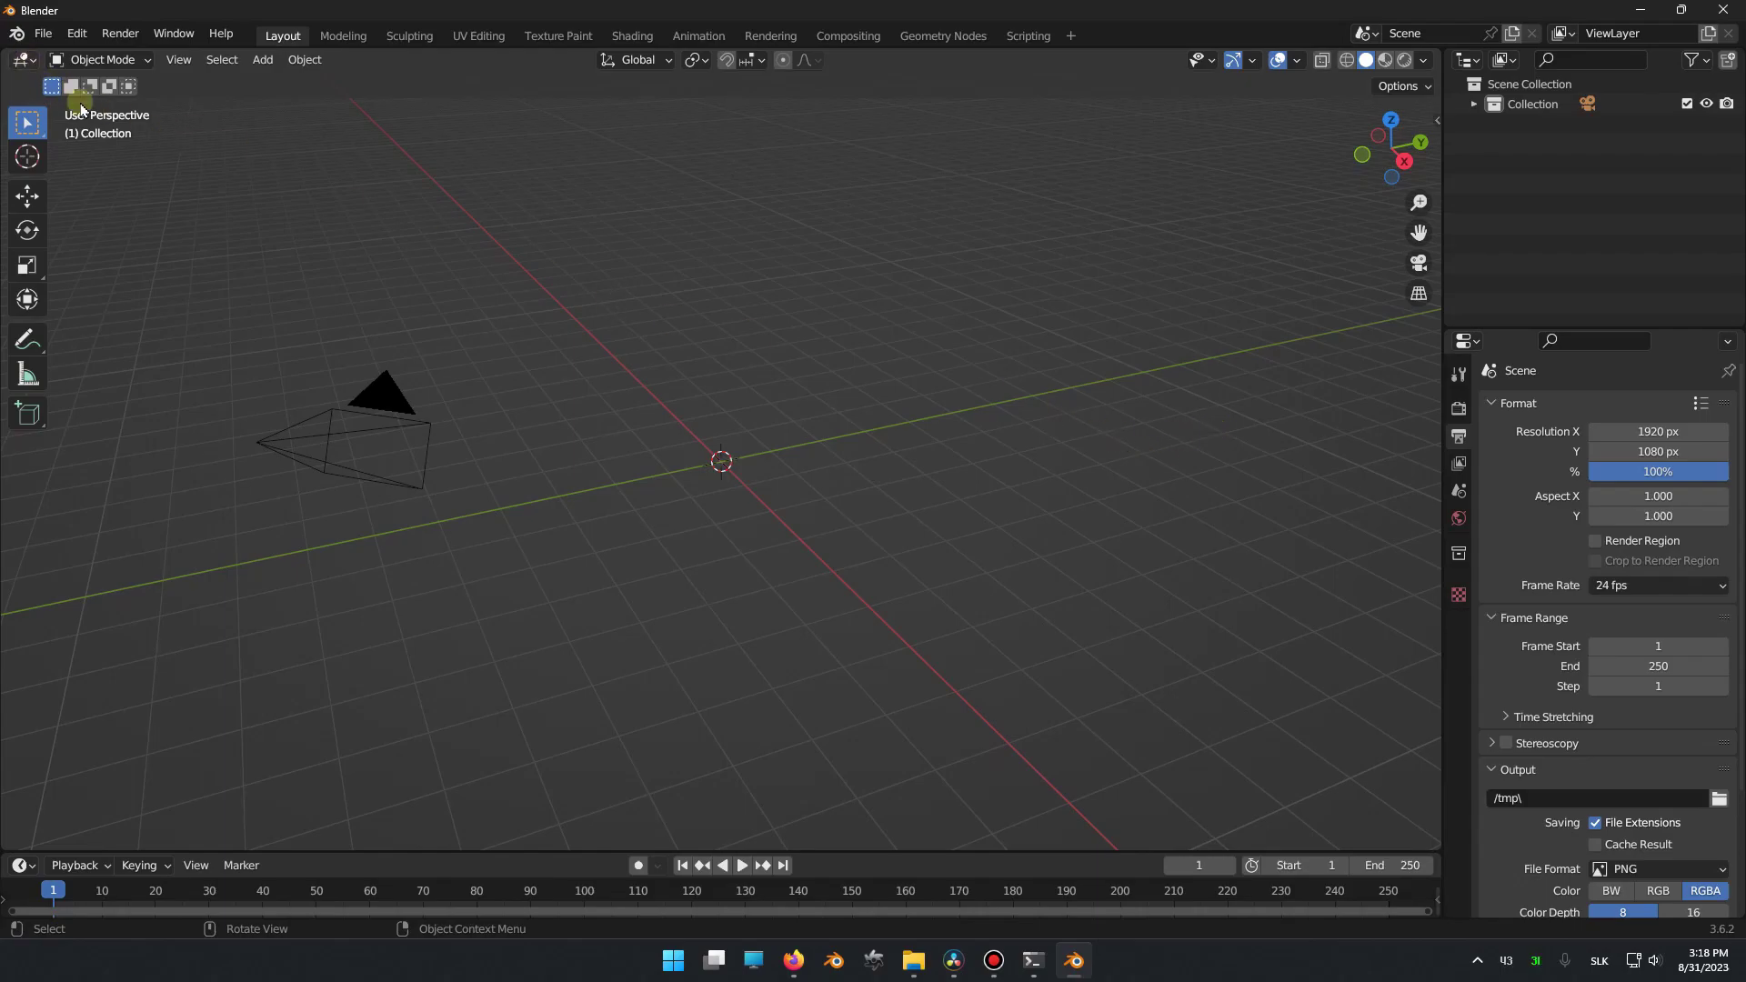
Switch the 3D viewport to the Asset Browser and scroll through the bed and tree thumbnails.
click(24, 59)
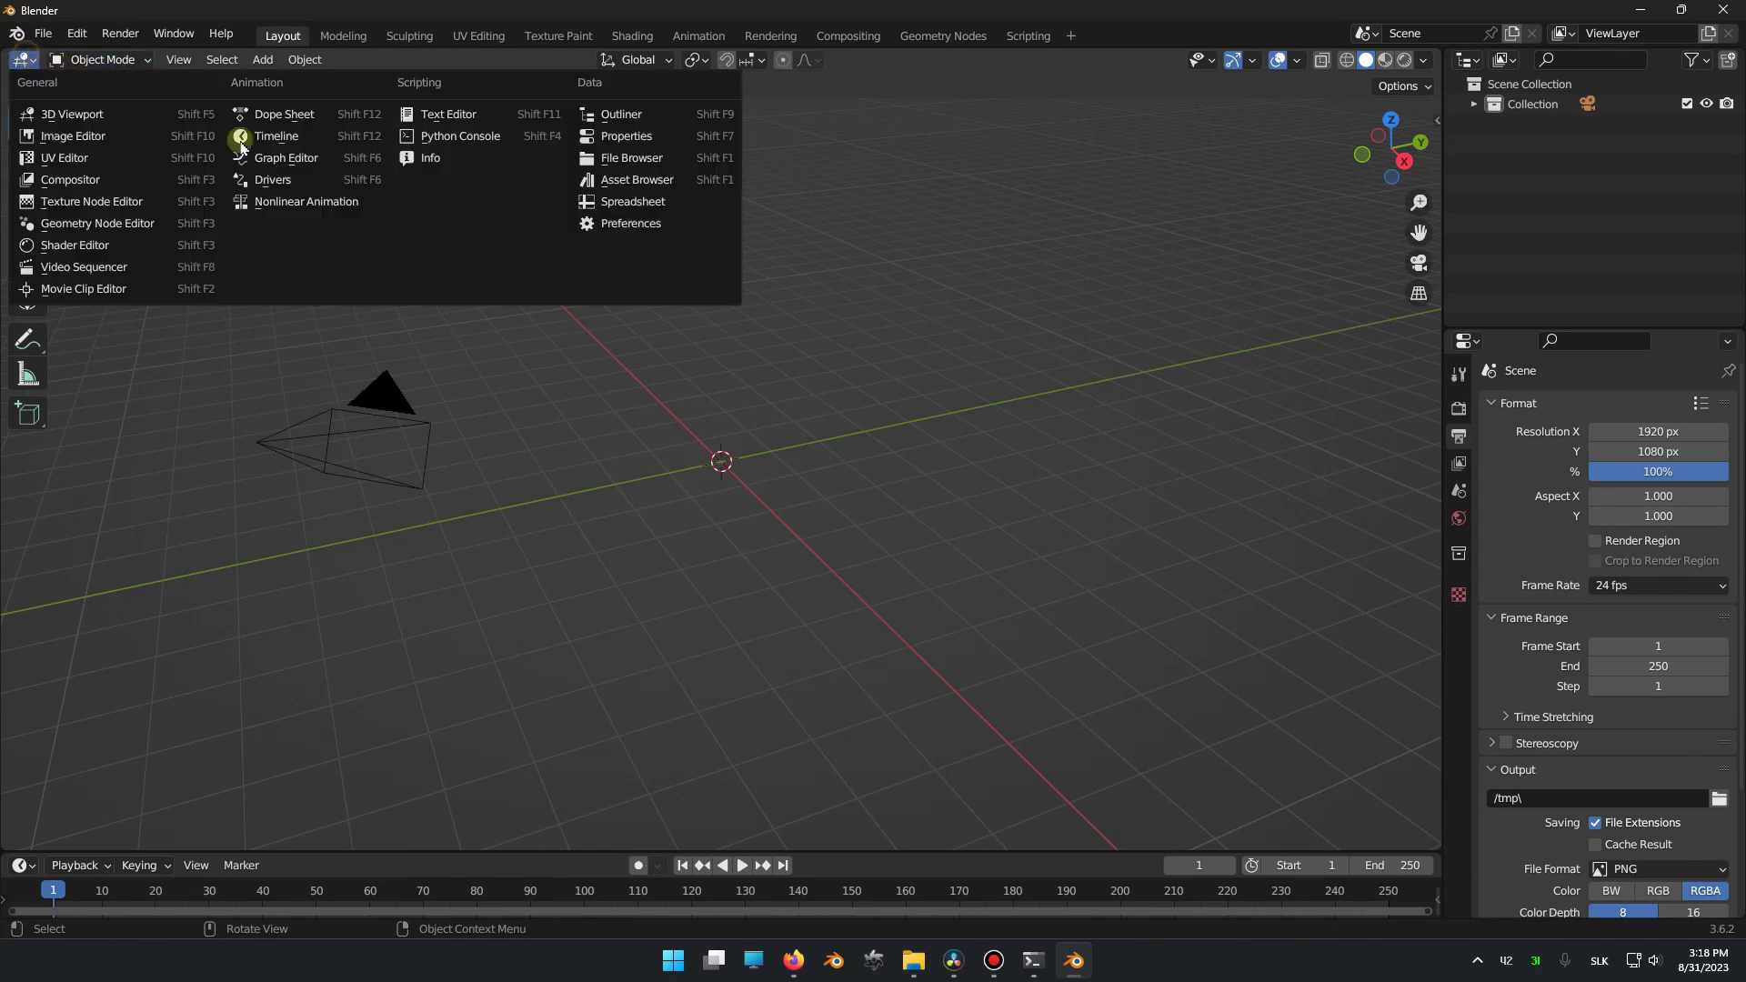
click(628, 179)
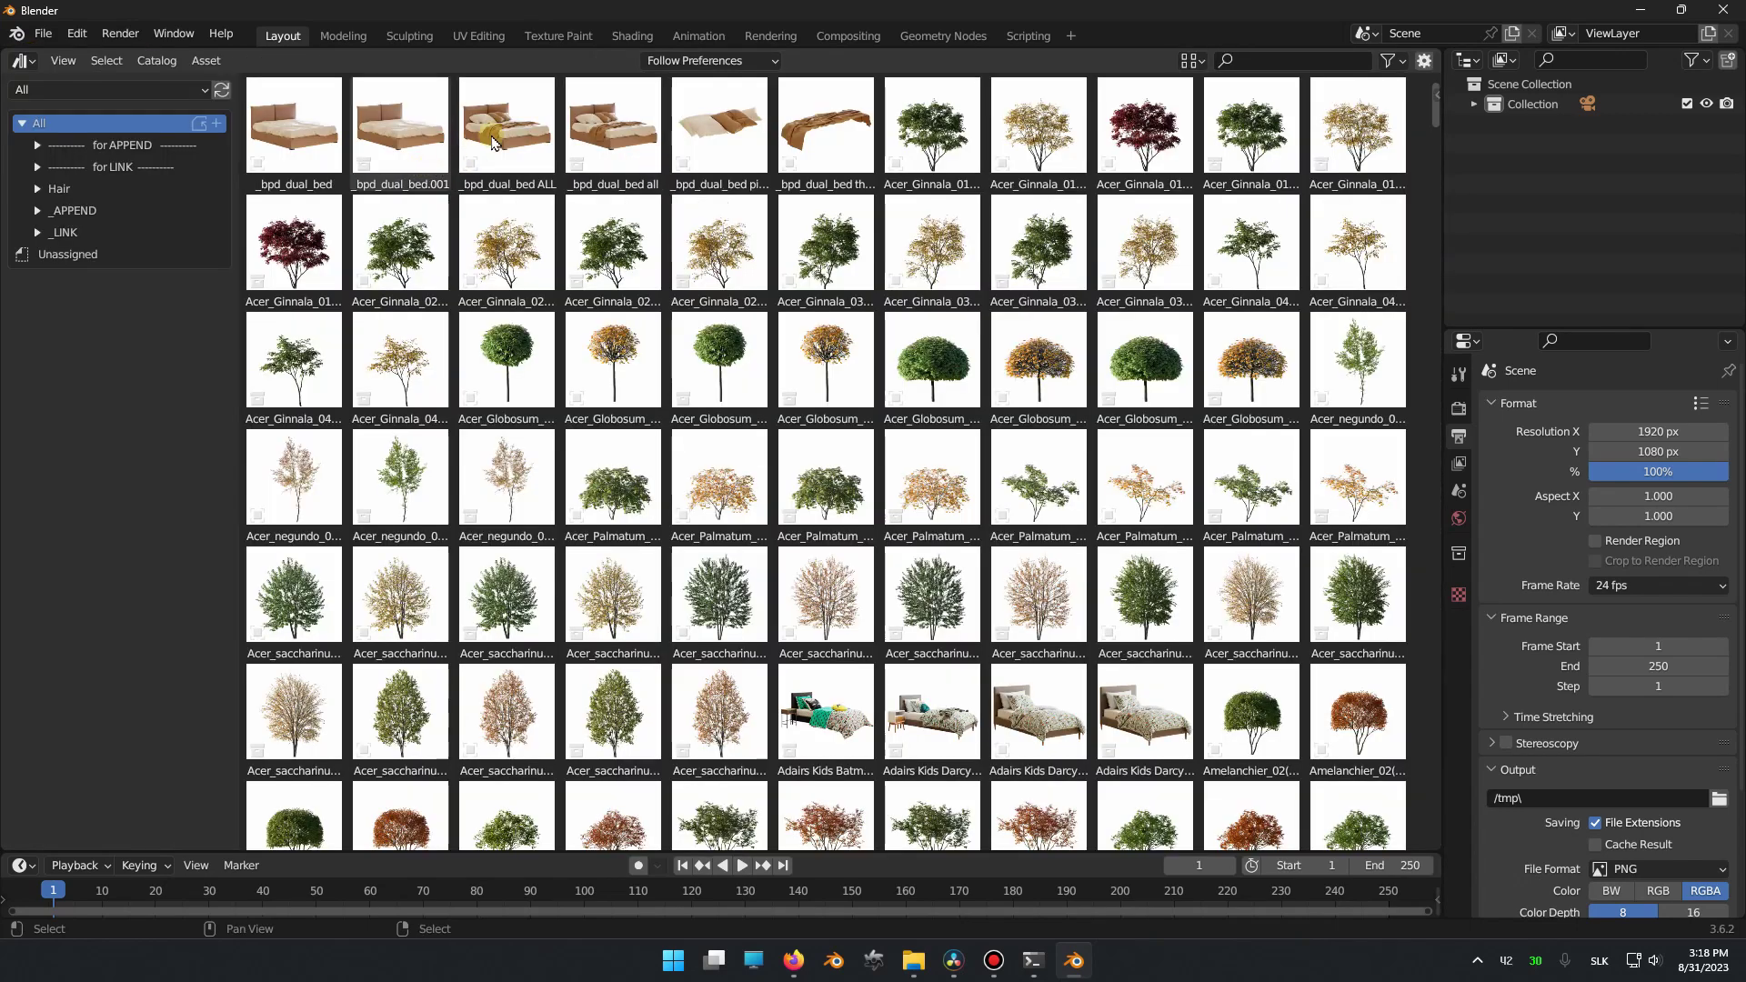
scroll(472, 252, down, 10)
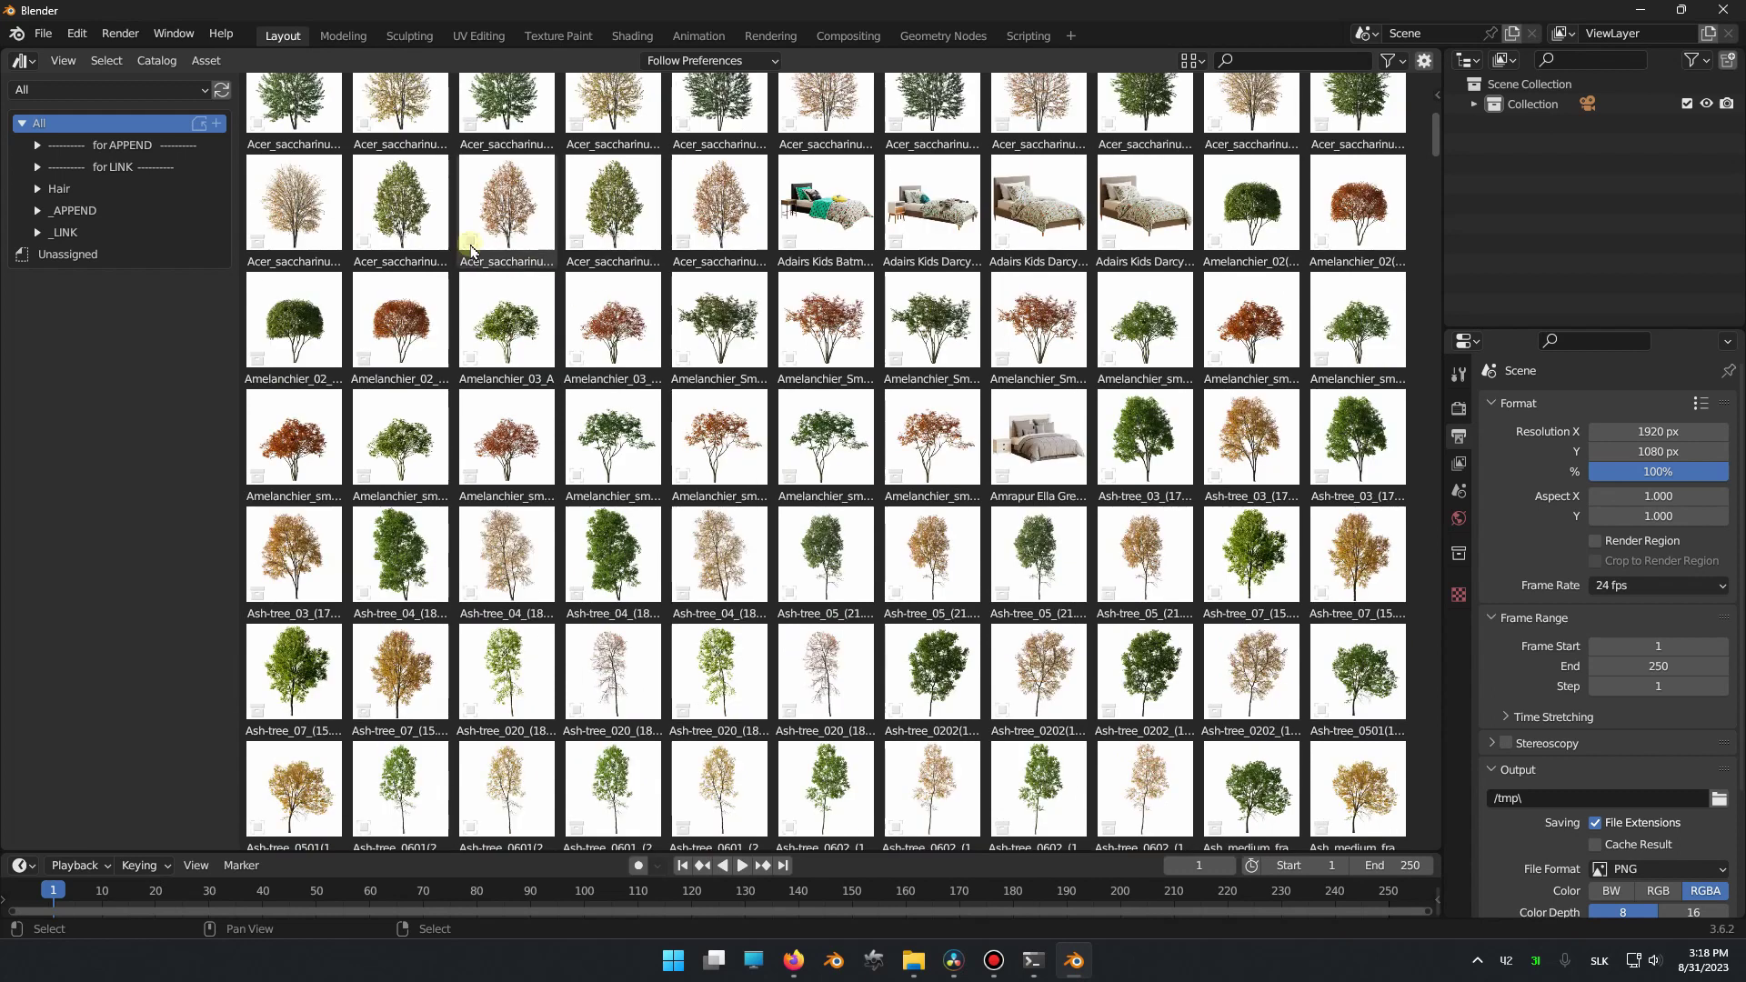
scroll(472, 252, up, 8)
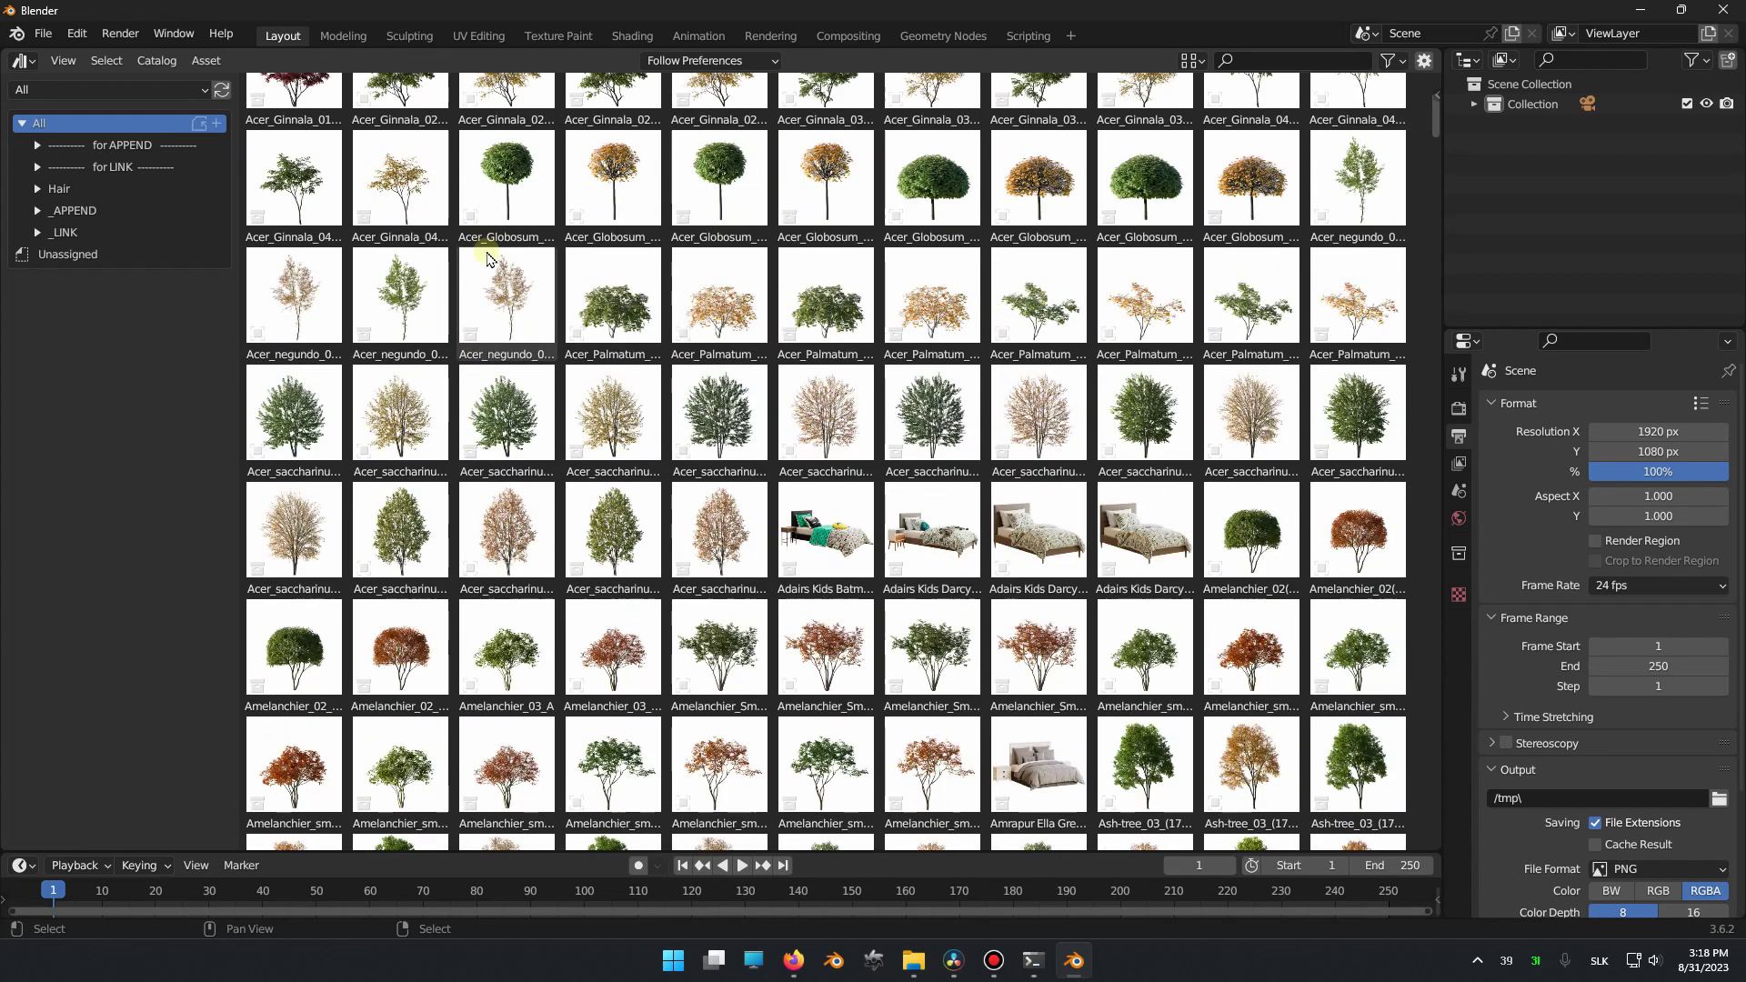
scroll(487, 257, up, 3)
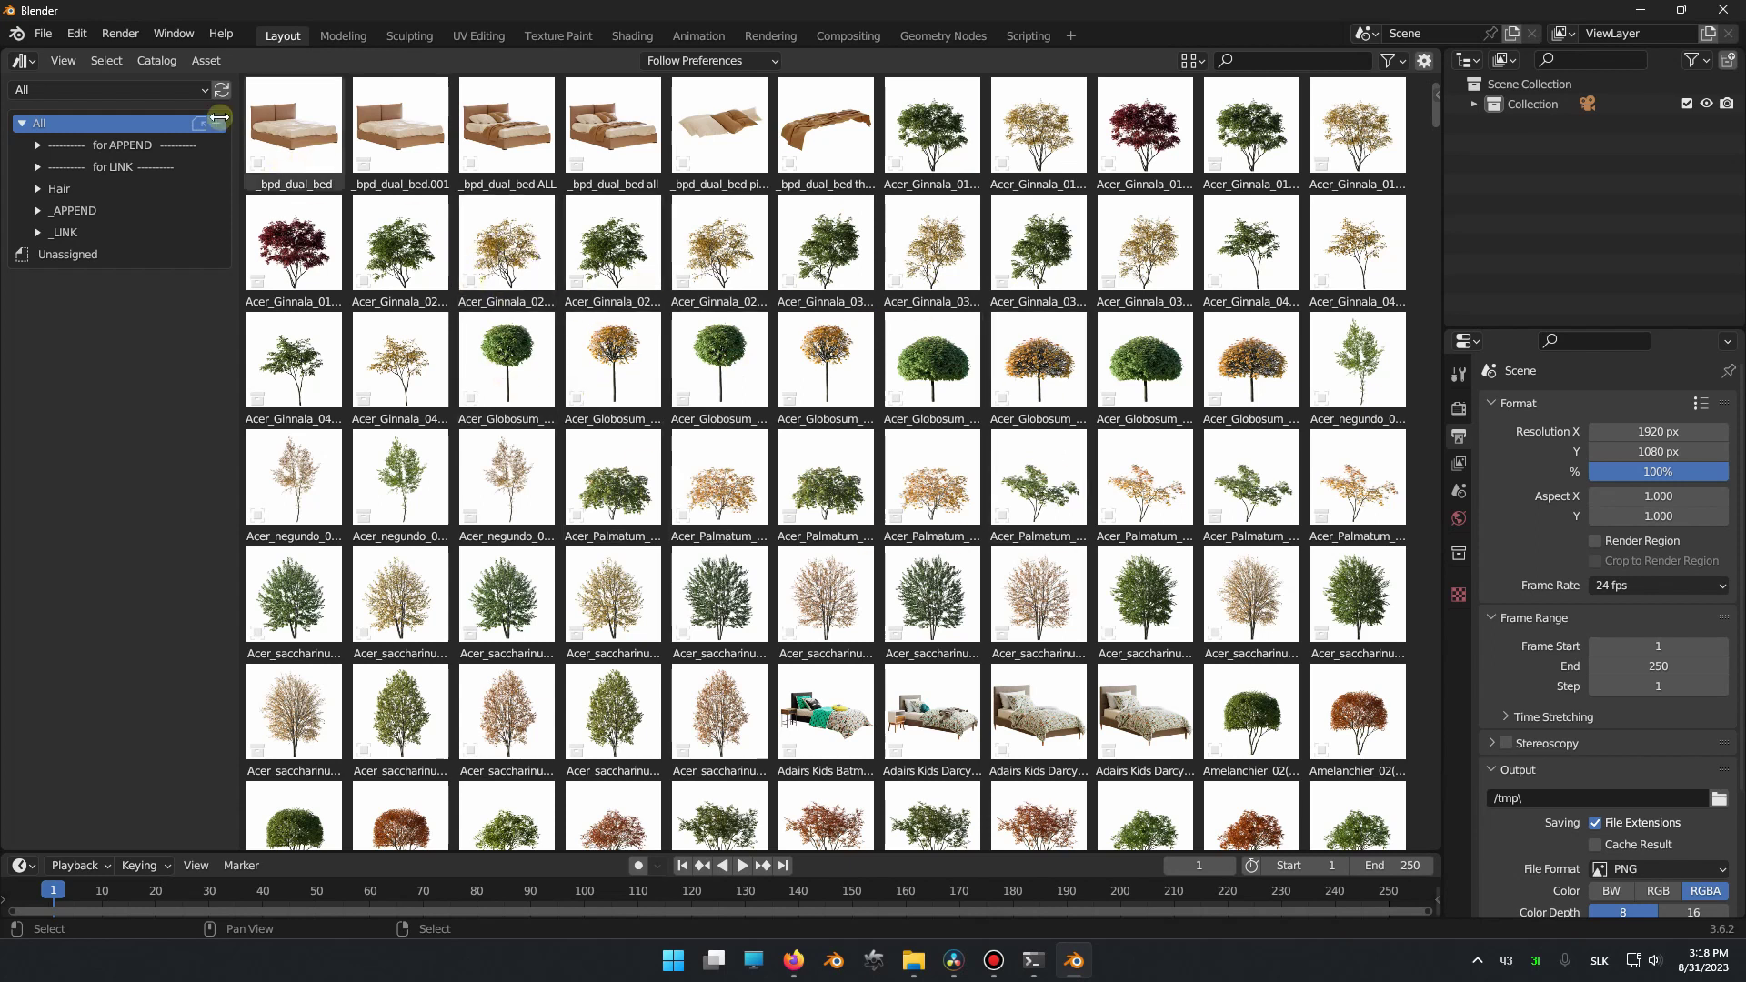
Look at the Furnishing 1.0 library, then settle on the Blender trees 1.0 library.
click(168, 90)
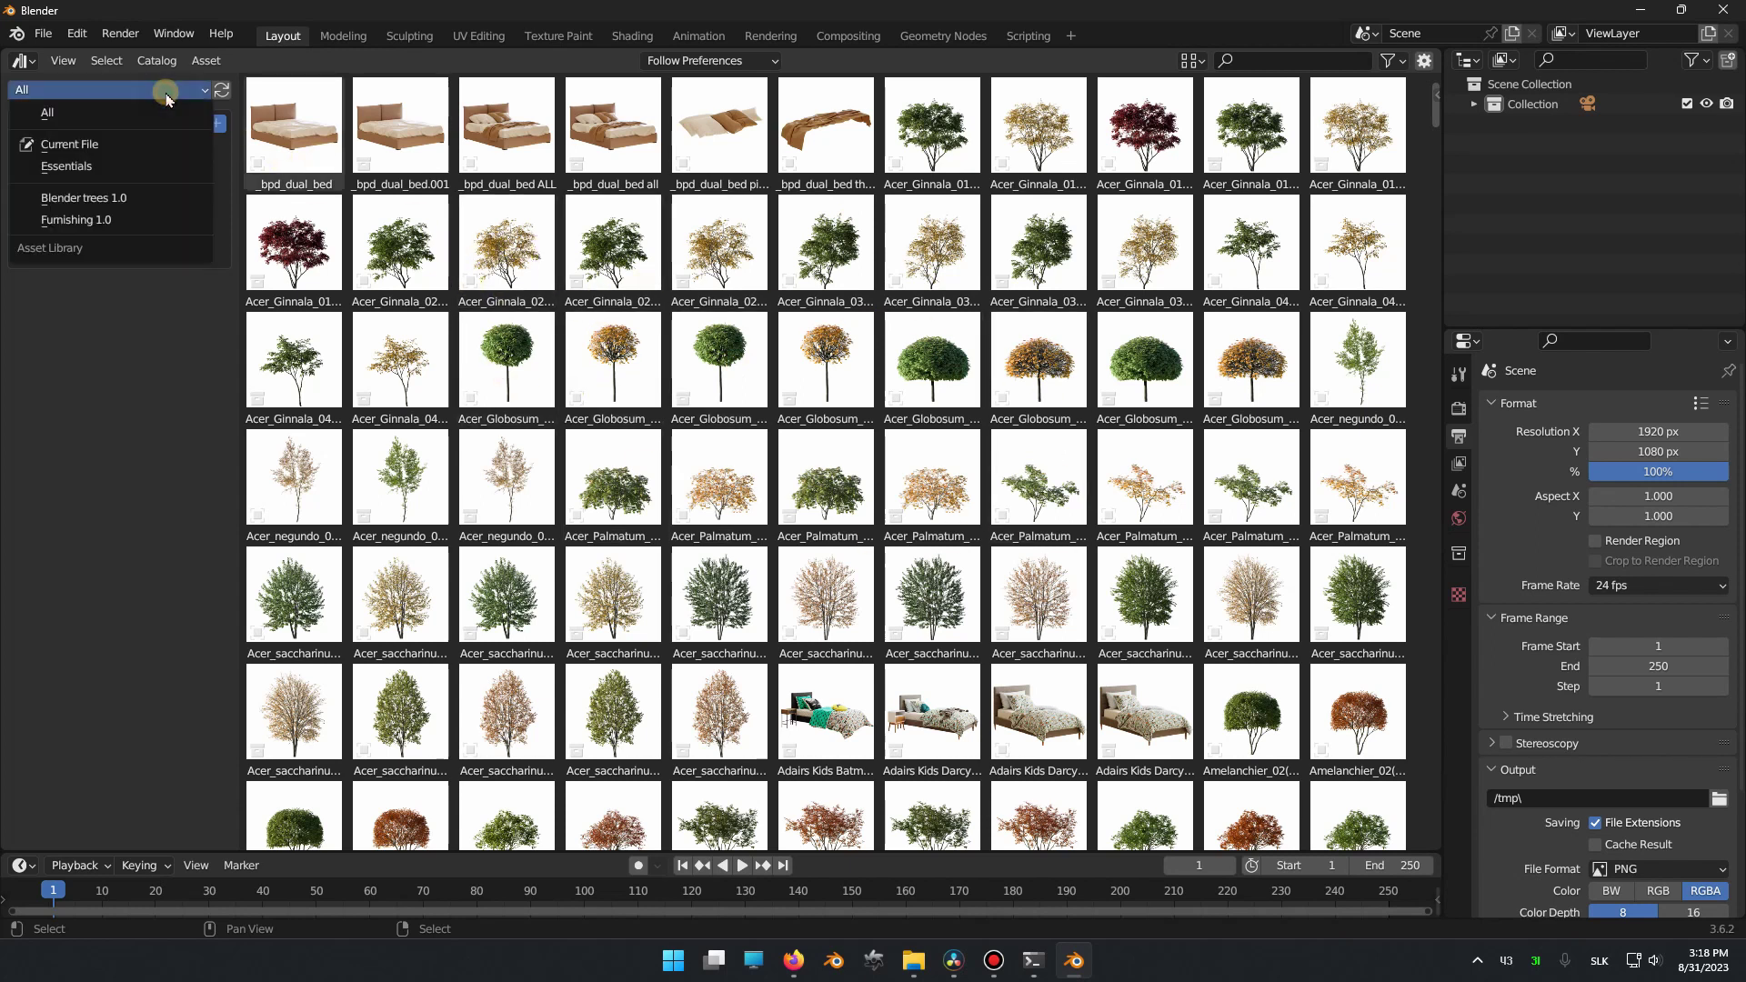
click(148, 198)
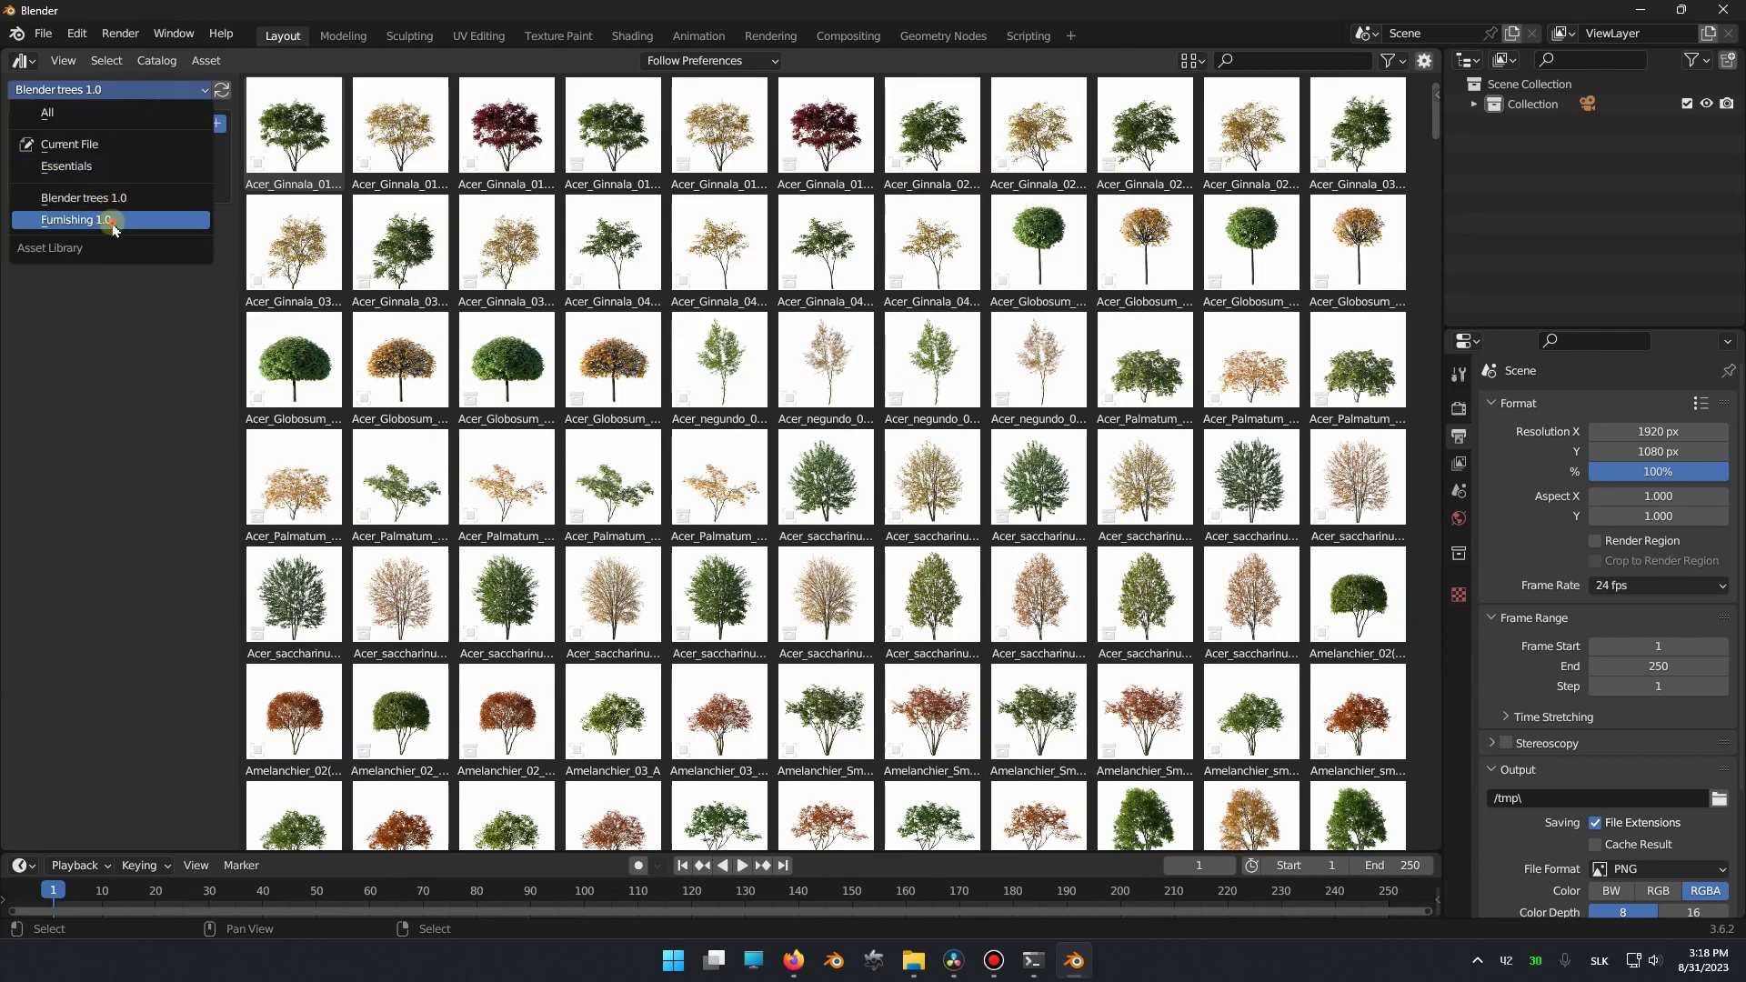
click(107, 220)
click(127, 90)
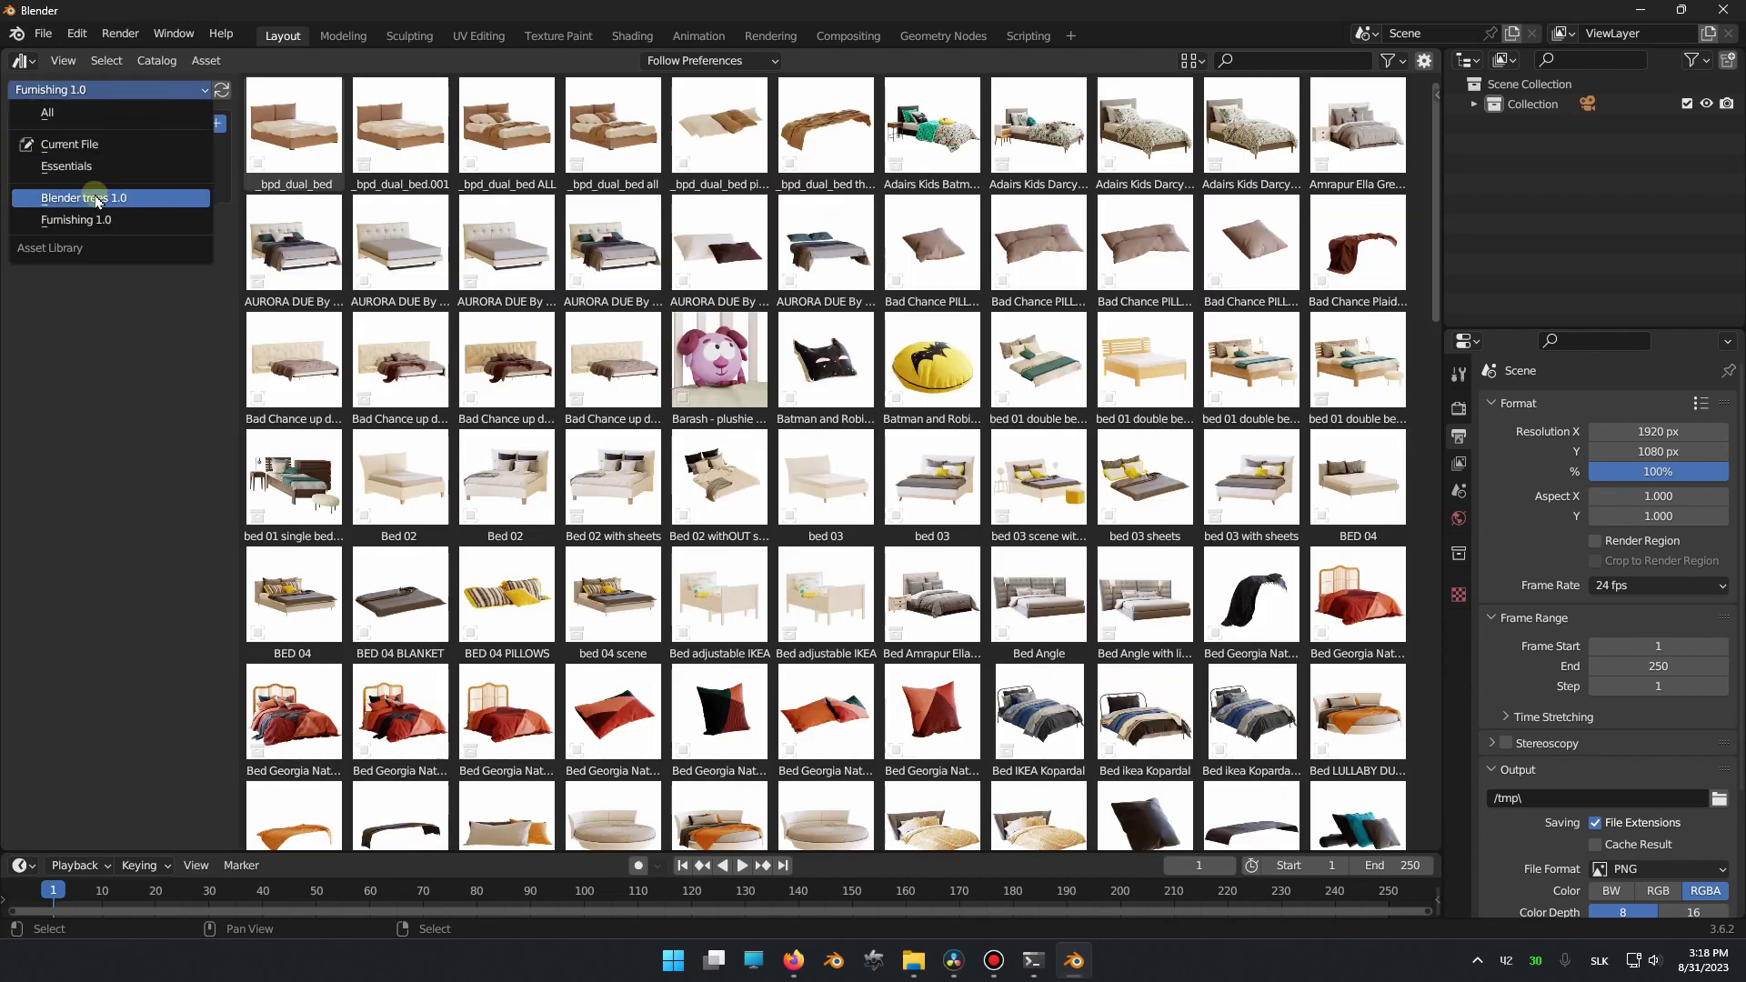
click(137, 199)
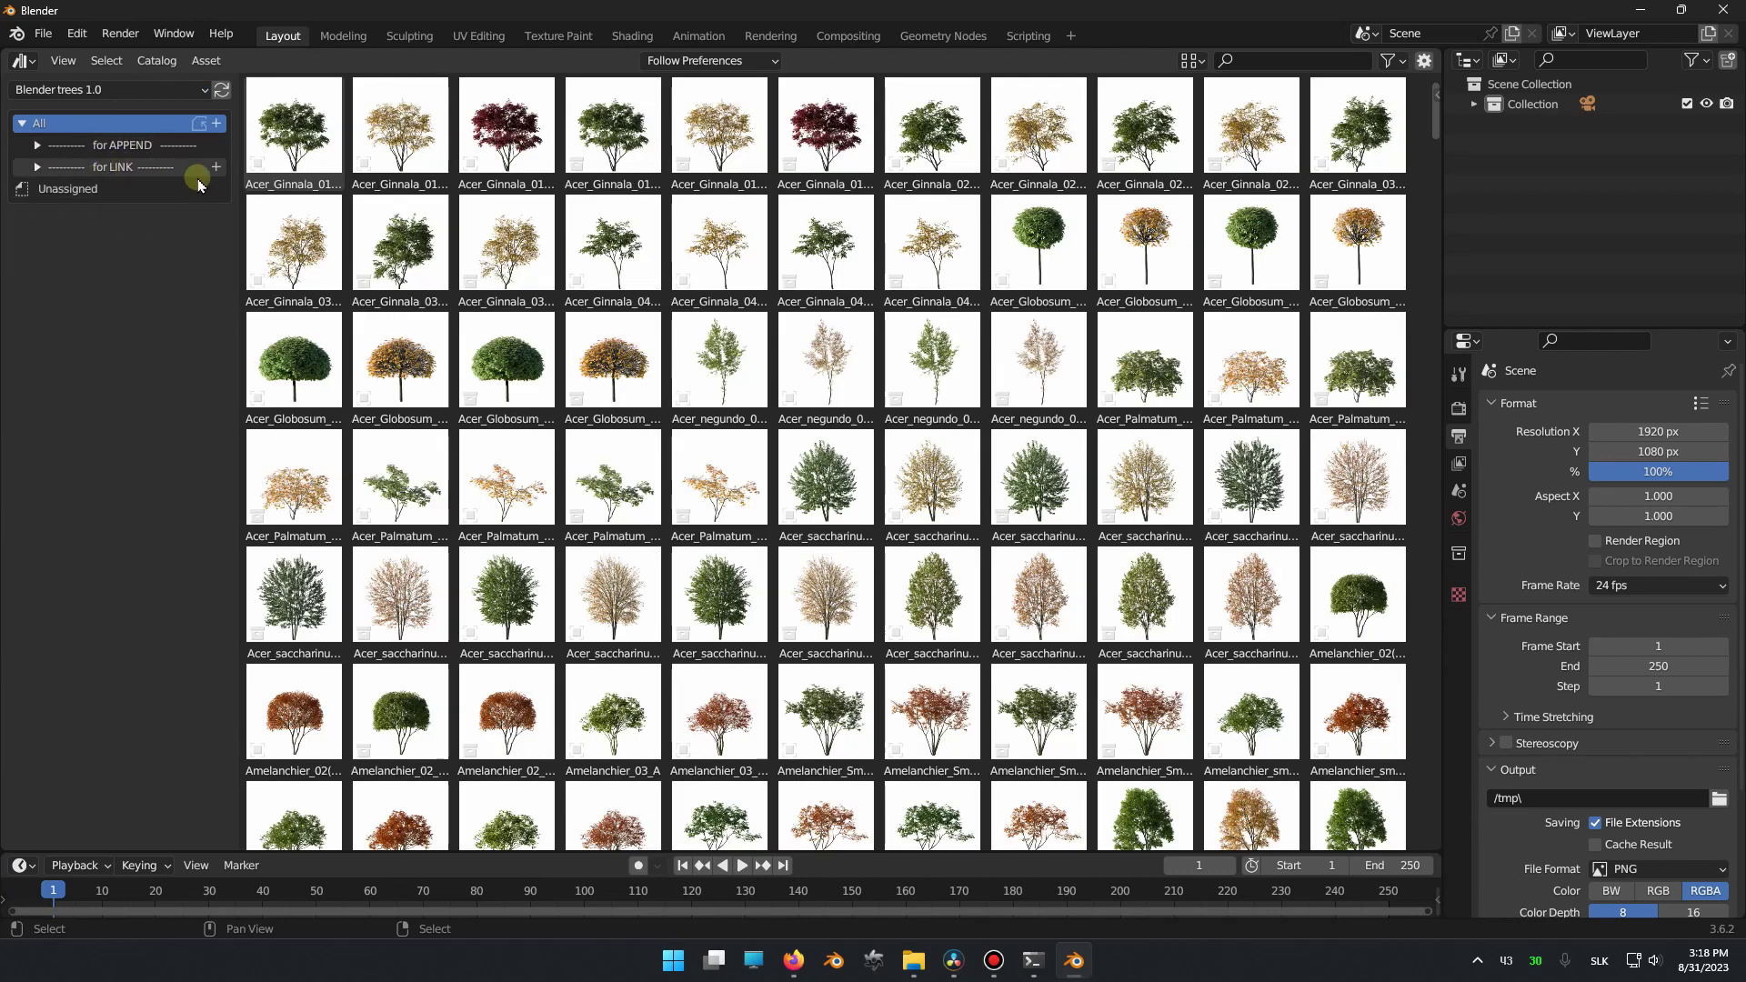
Expand for APPEND, HEDGES, TREES and deciduous trees, then for LINK, TREES (L) and deciduous (L).
click(38, 146)
click(52, 189)
click(53, 297)
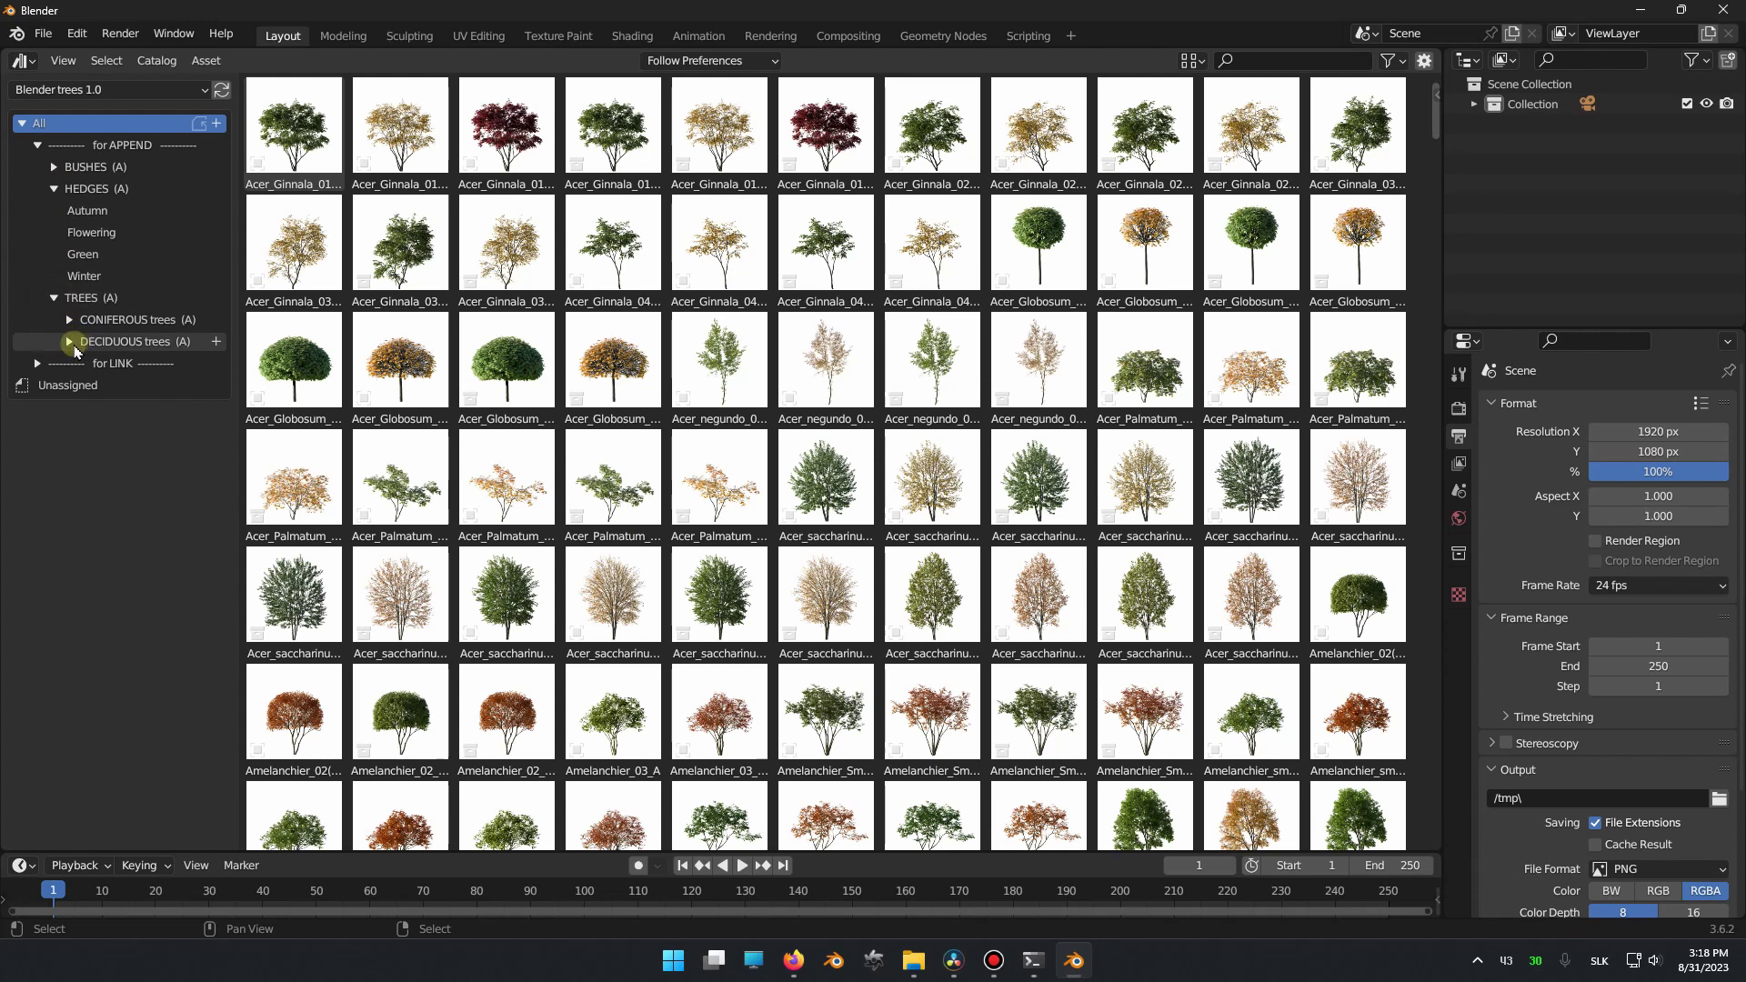
click(72, 342)
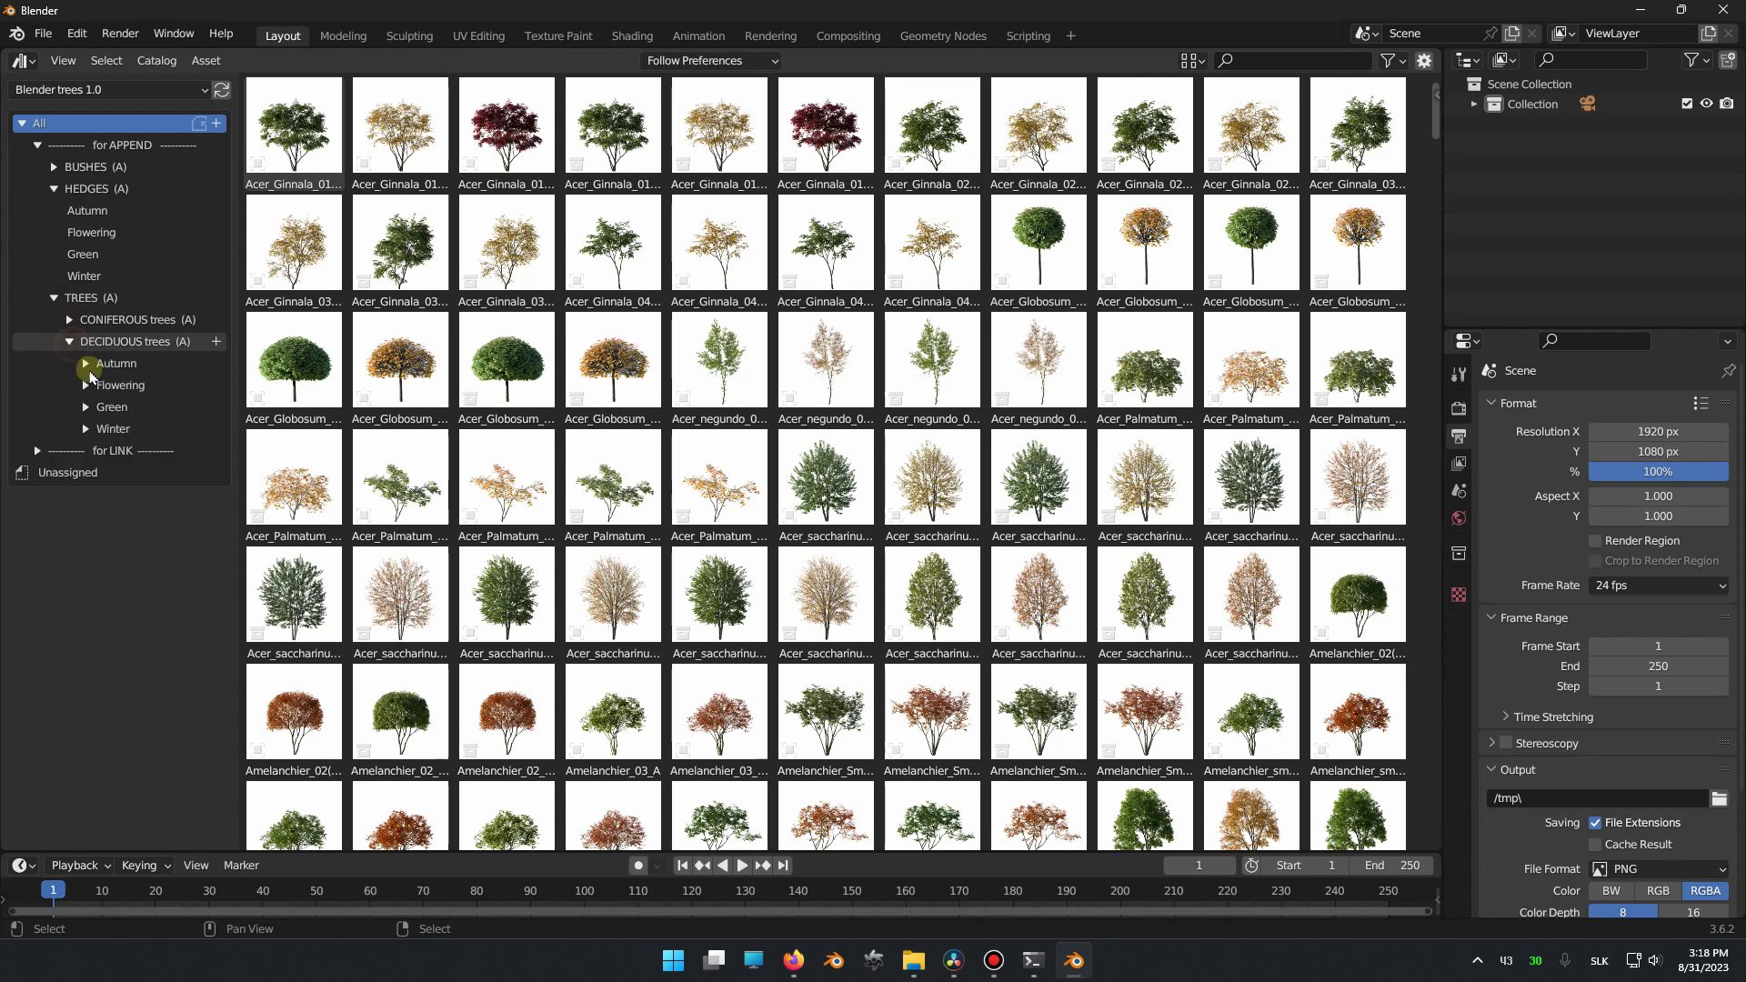
click(37, 451)
click(53, 516)
click(84, 561)
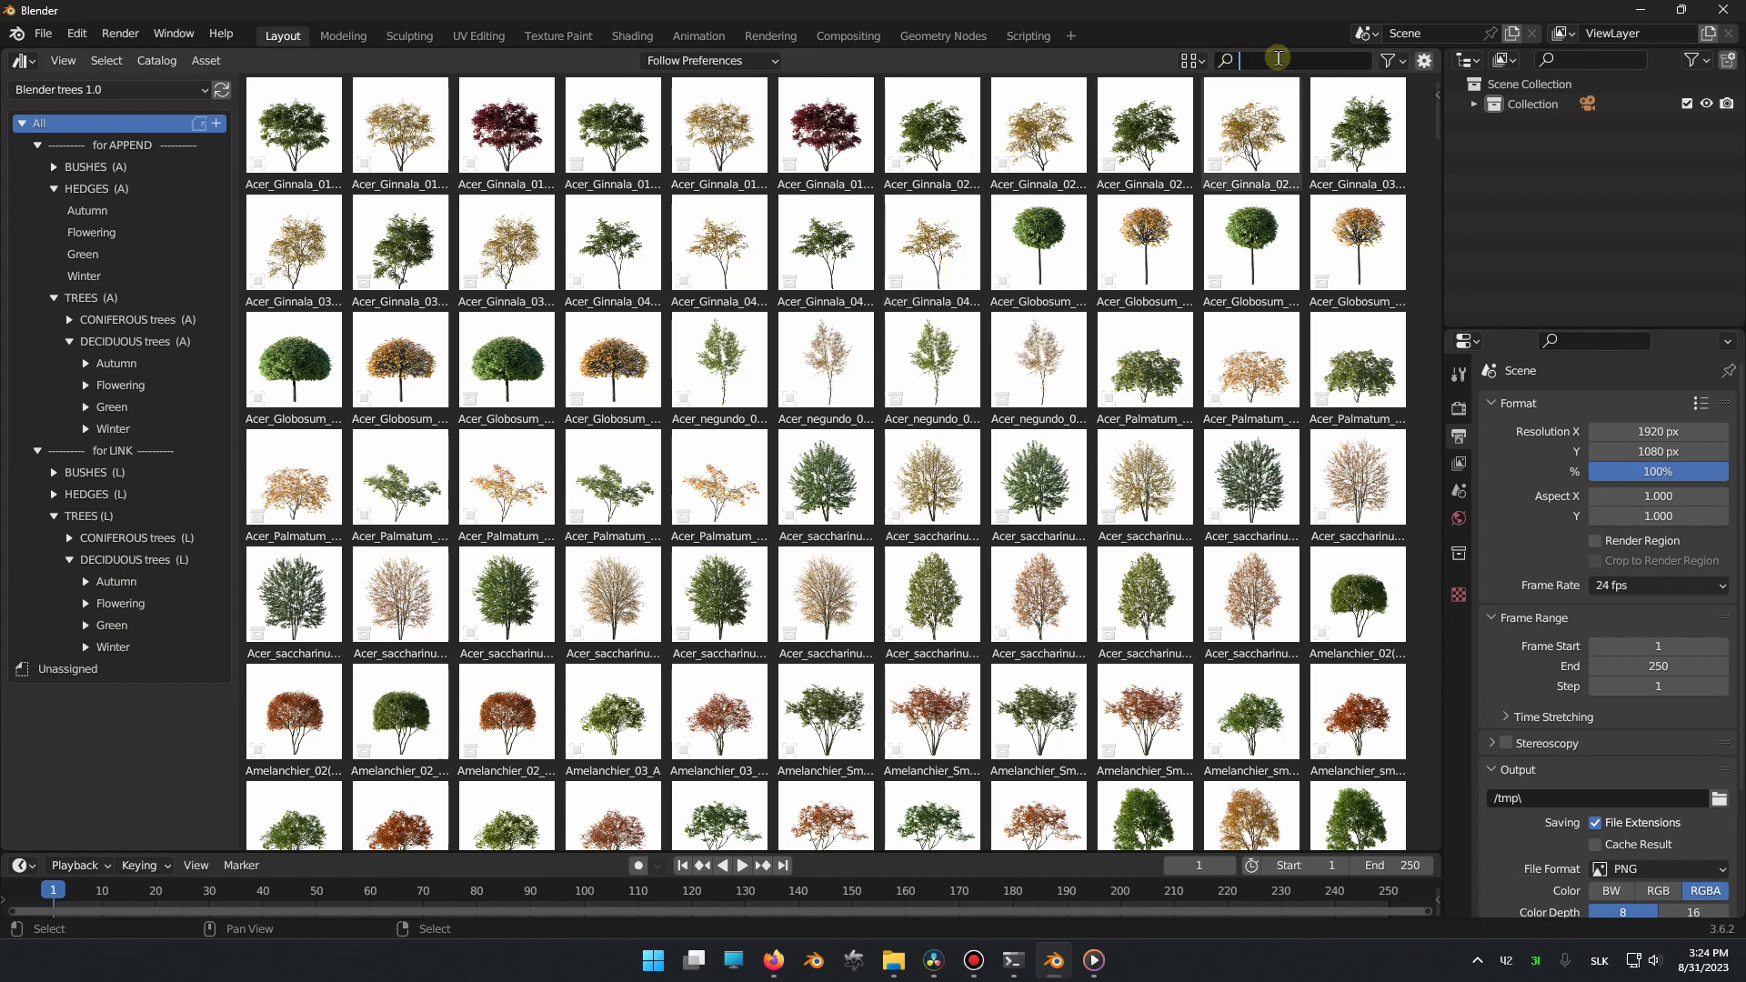
Type 'maple' and set the asset thumbnail size to Large.
text(maple)
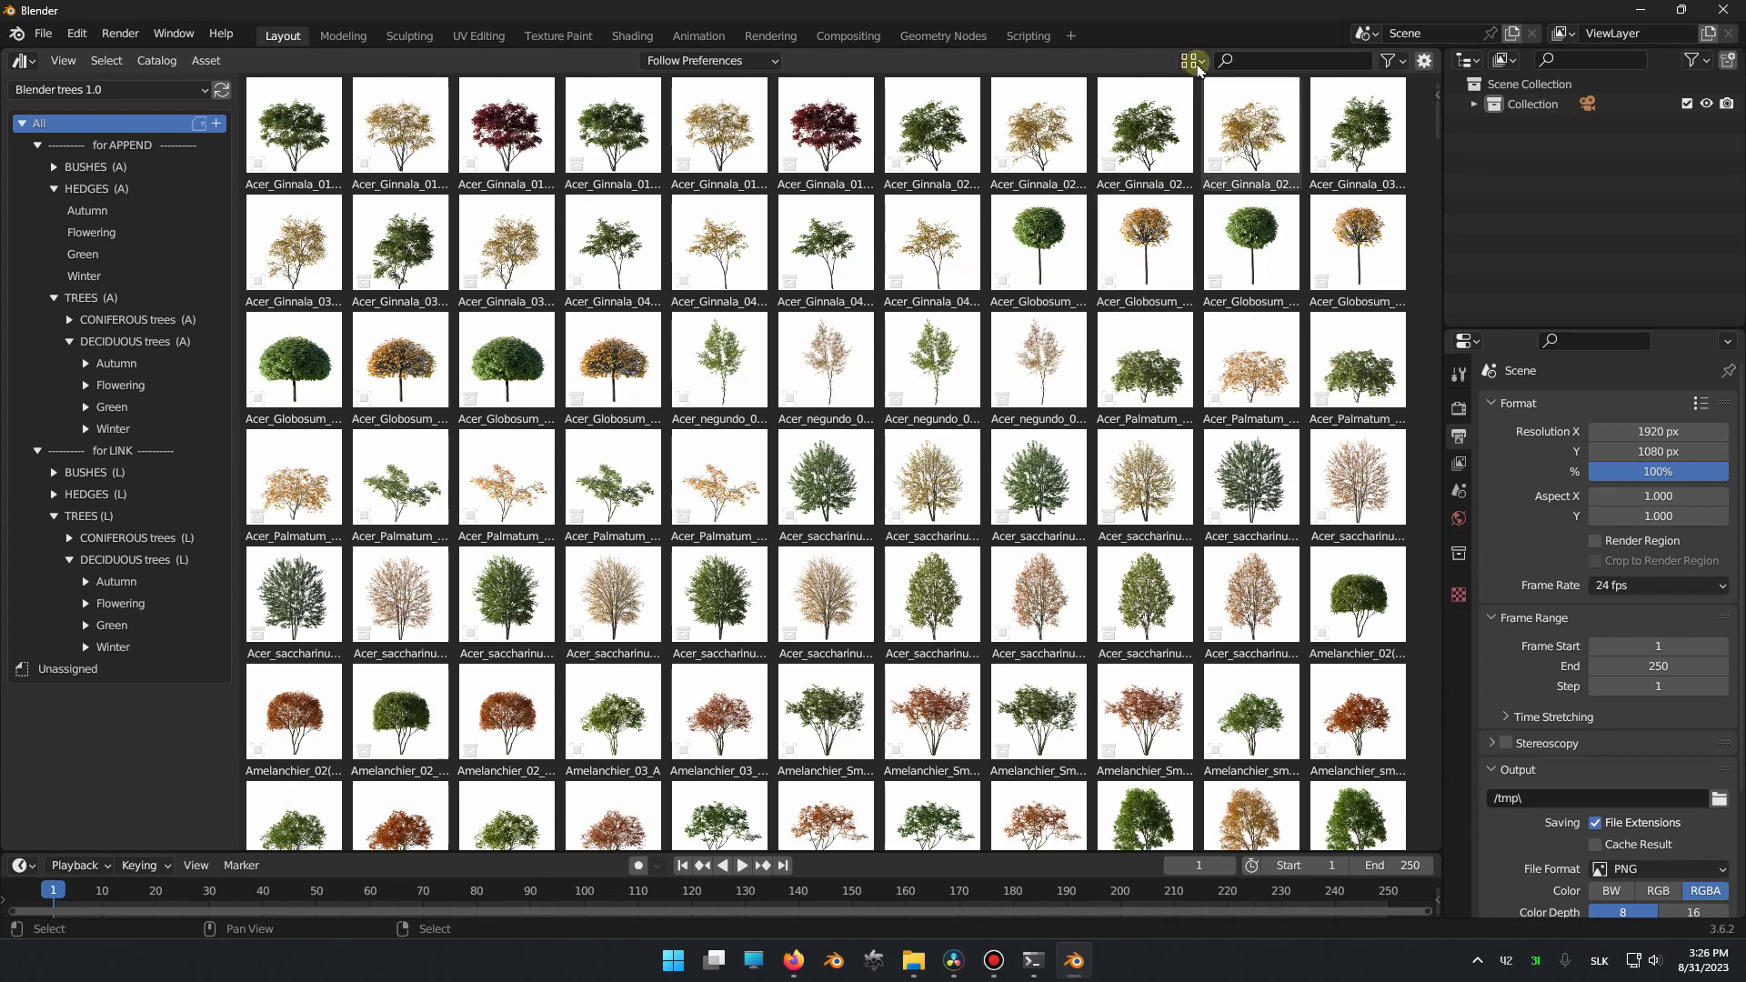
click(1196, 63)
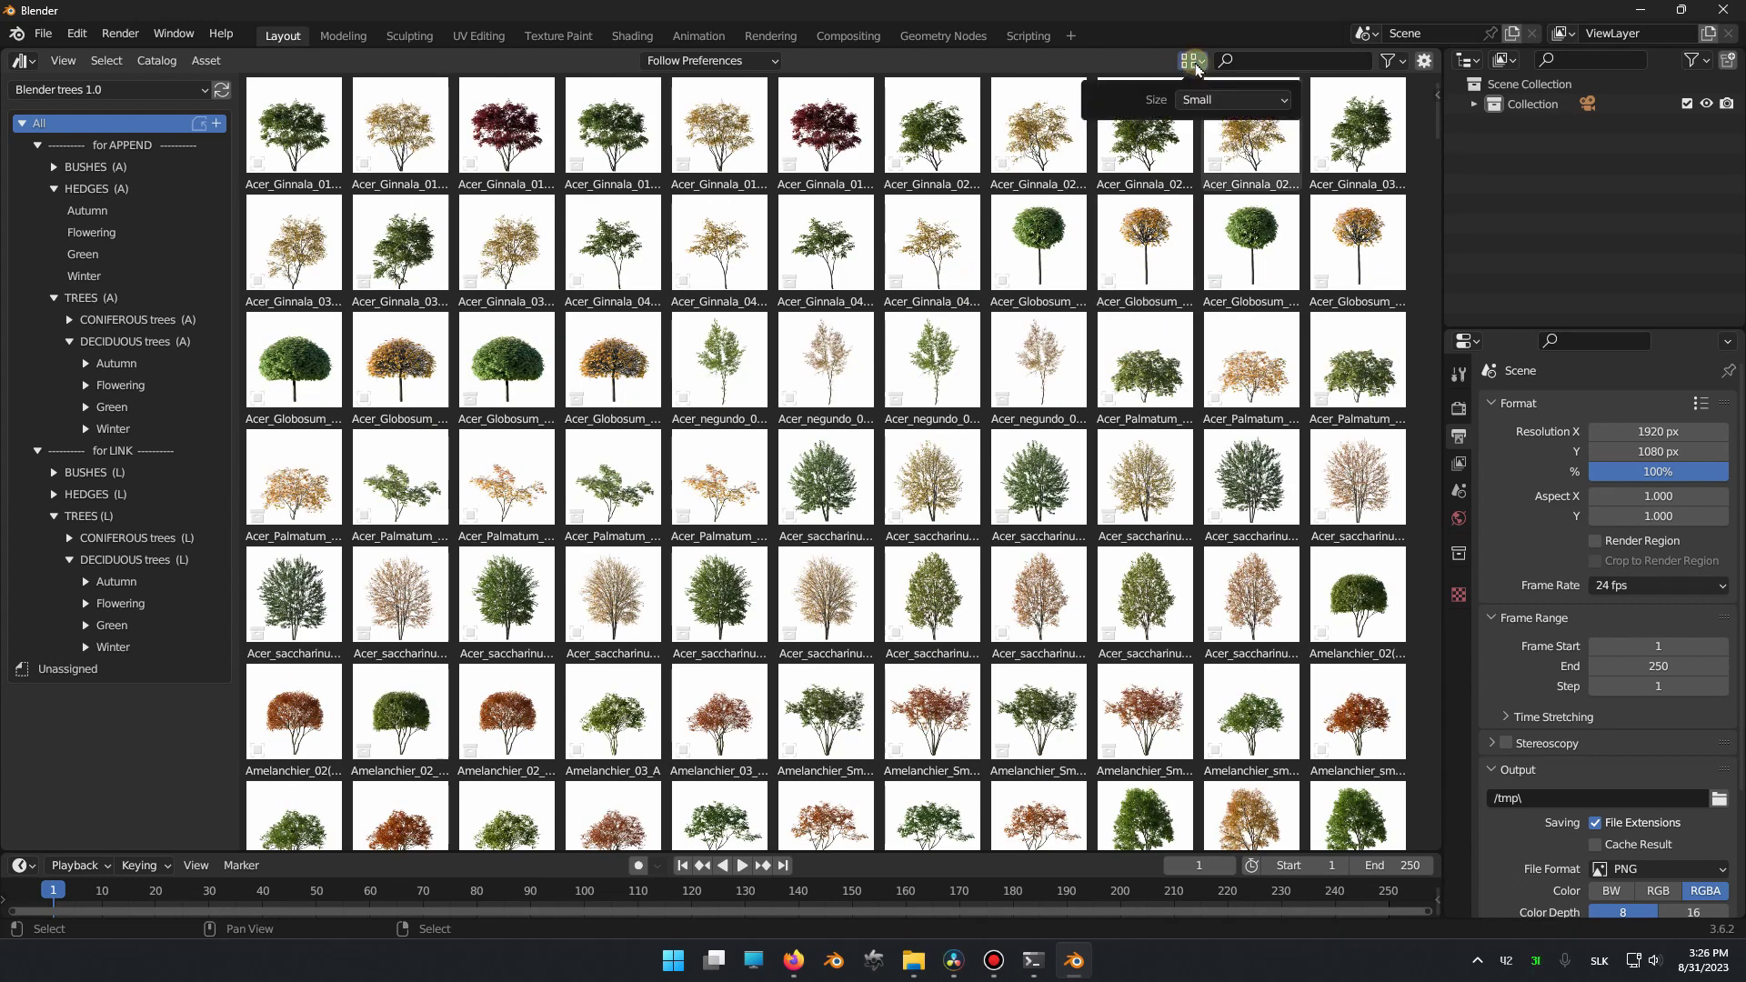
click(1214, 98)
click(1212, 91)
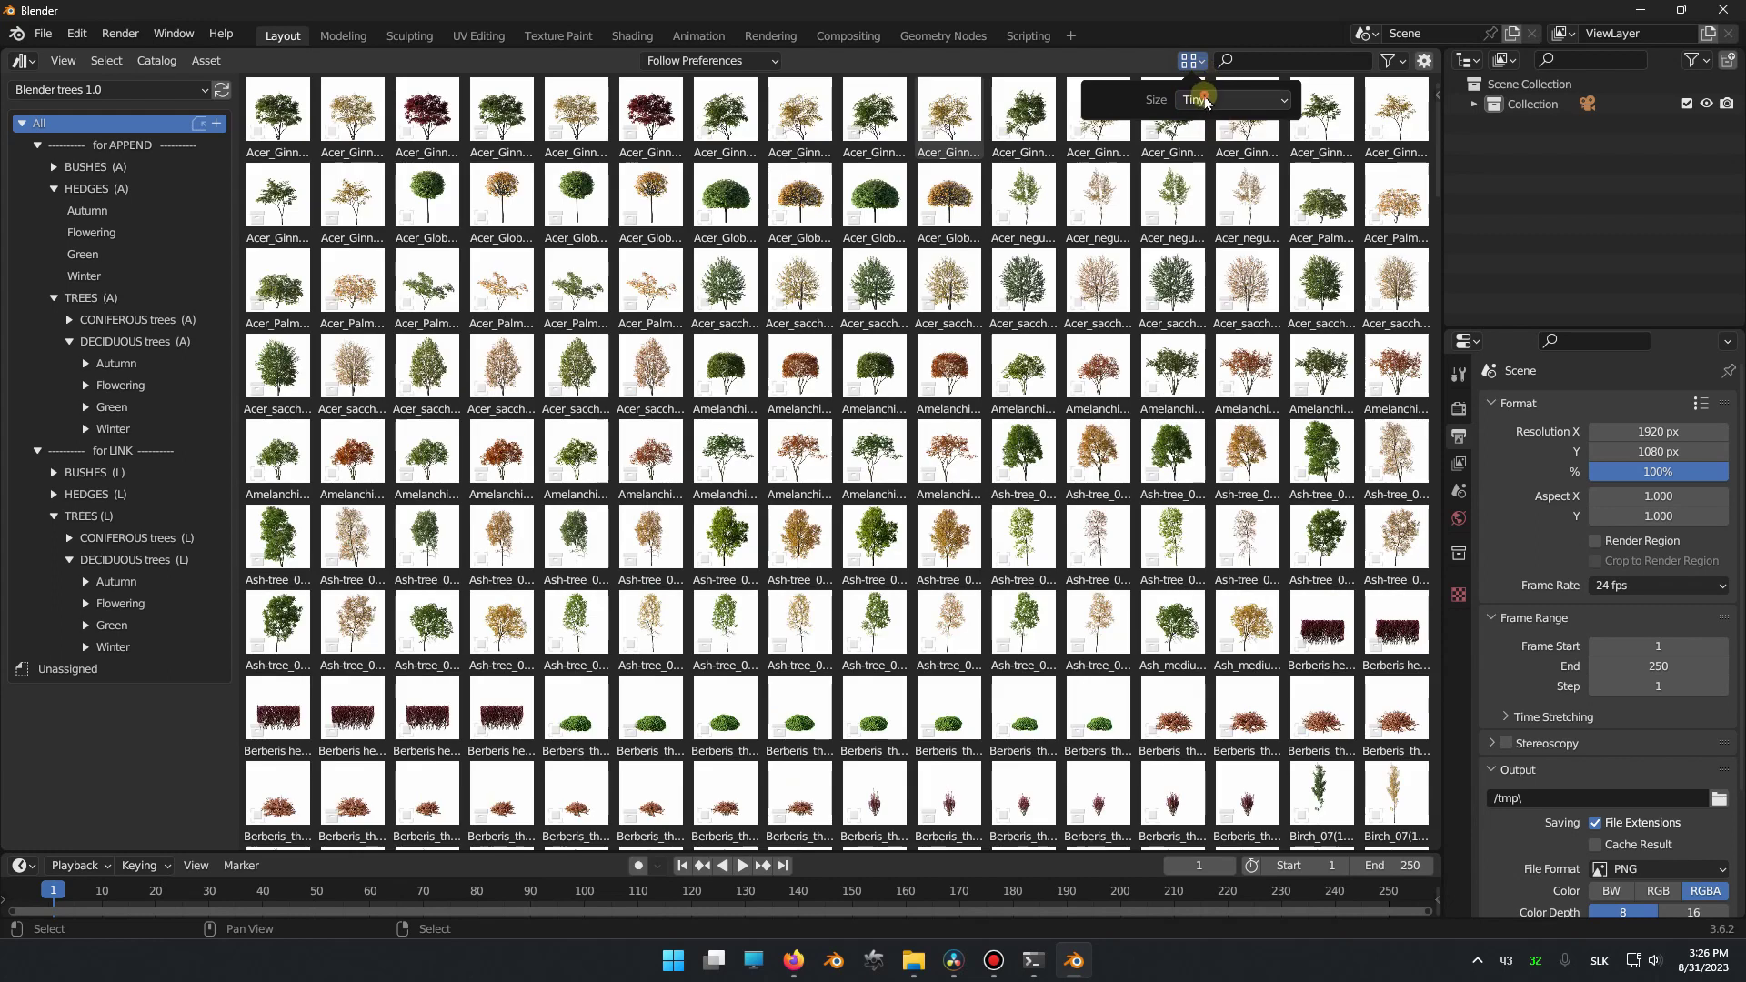
click(1214, 99)
click(1206, 165)
click(1205, 99)
click(1219, 188)
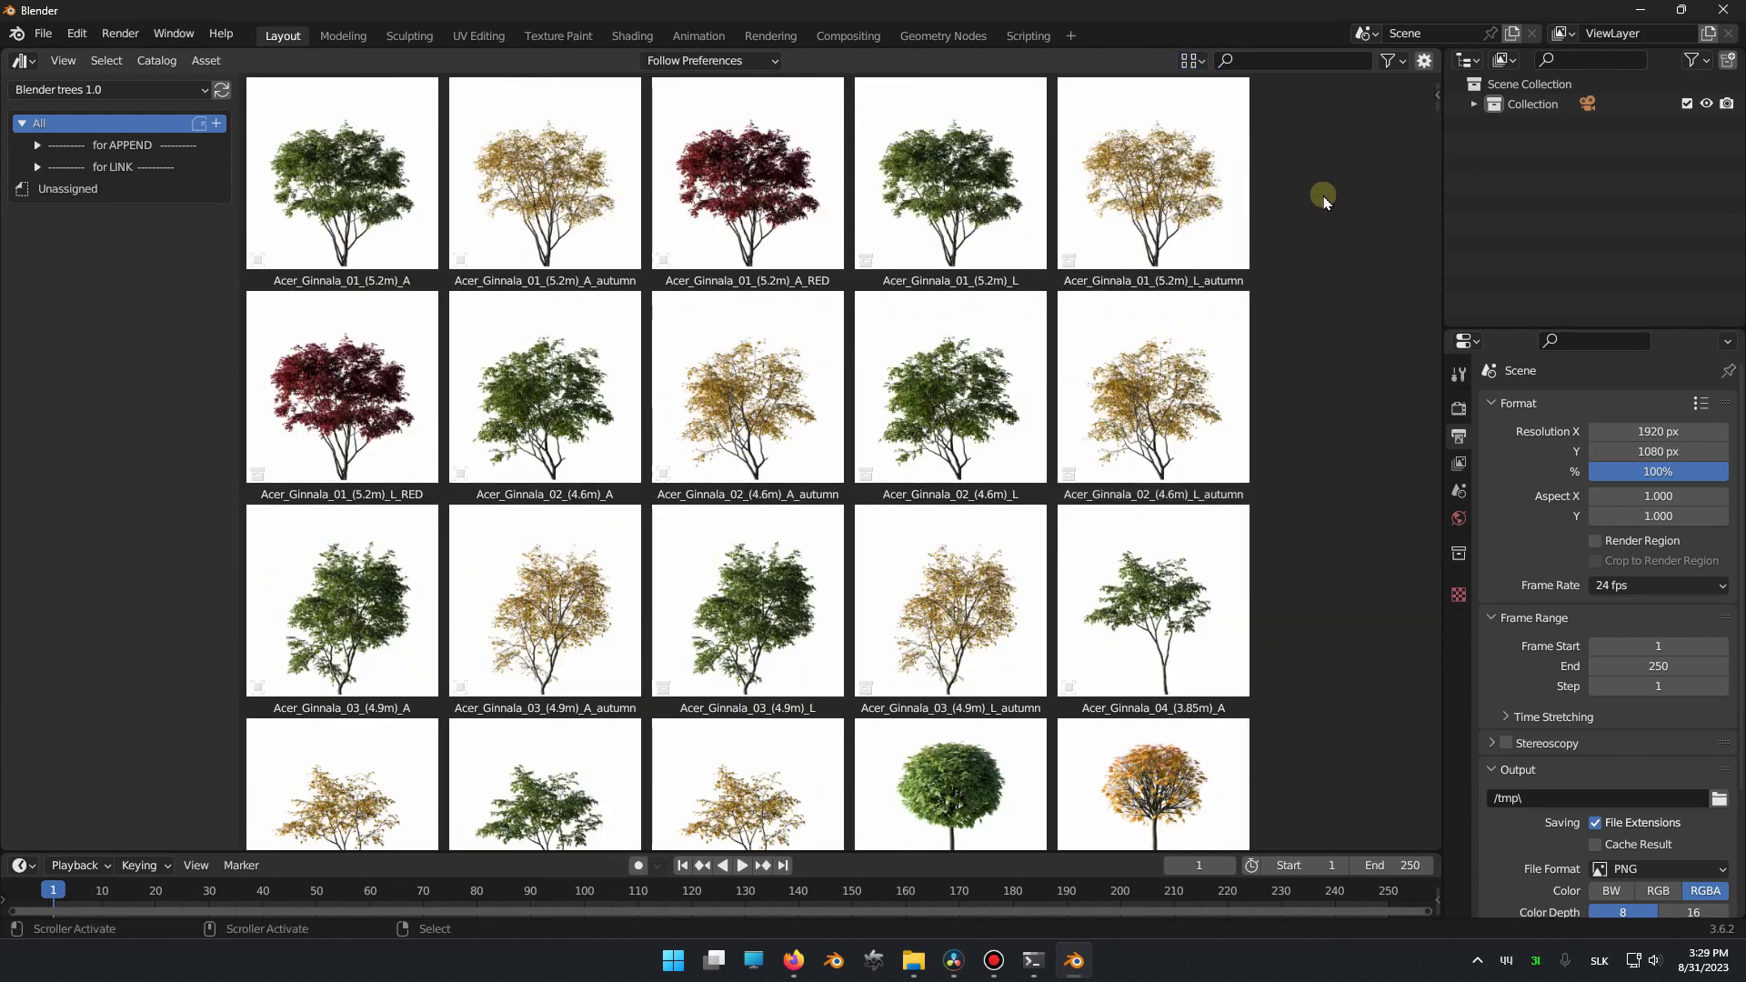
Show the asset details sidebar and set the Import Method to Append.
key(n)
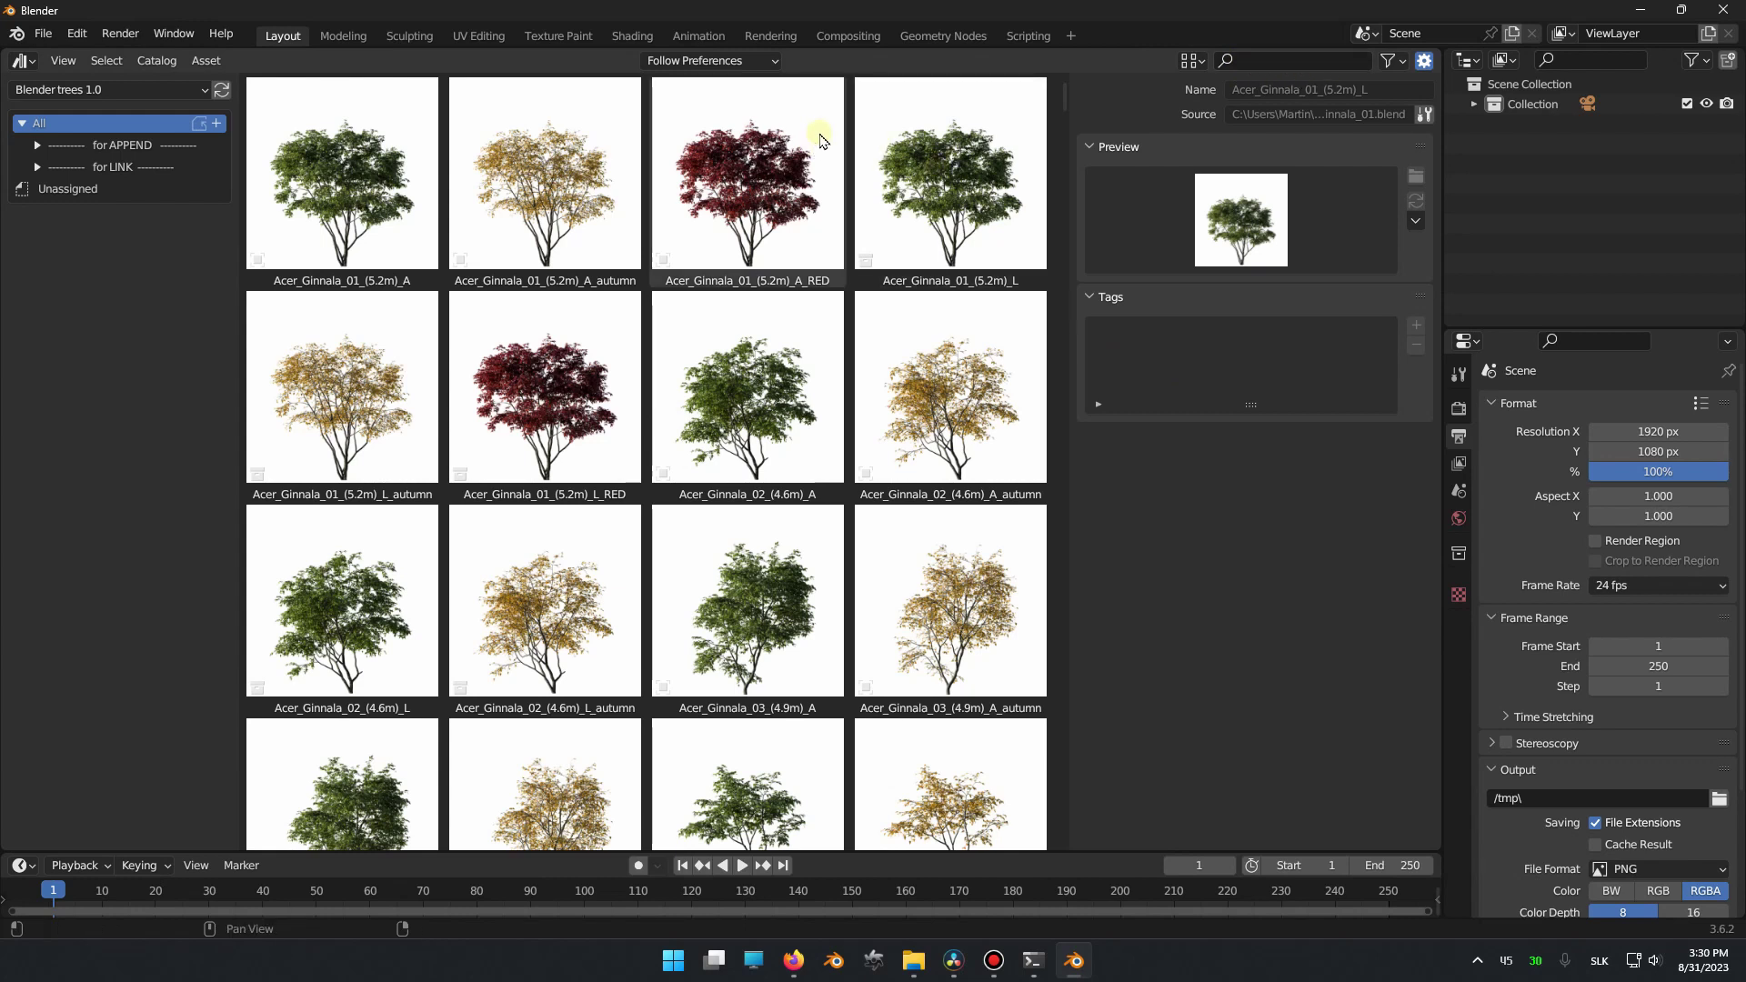
click(682, 64)
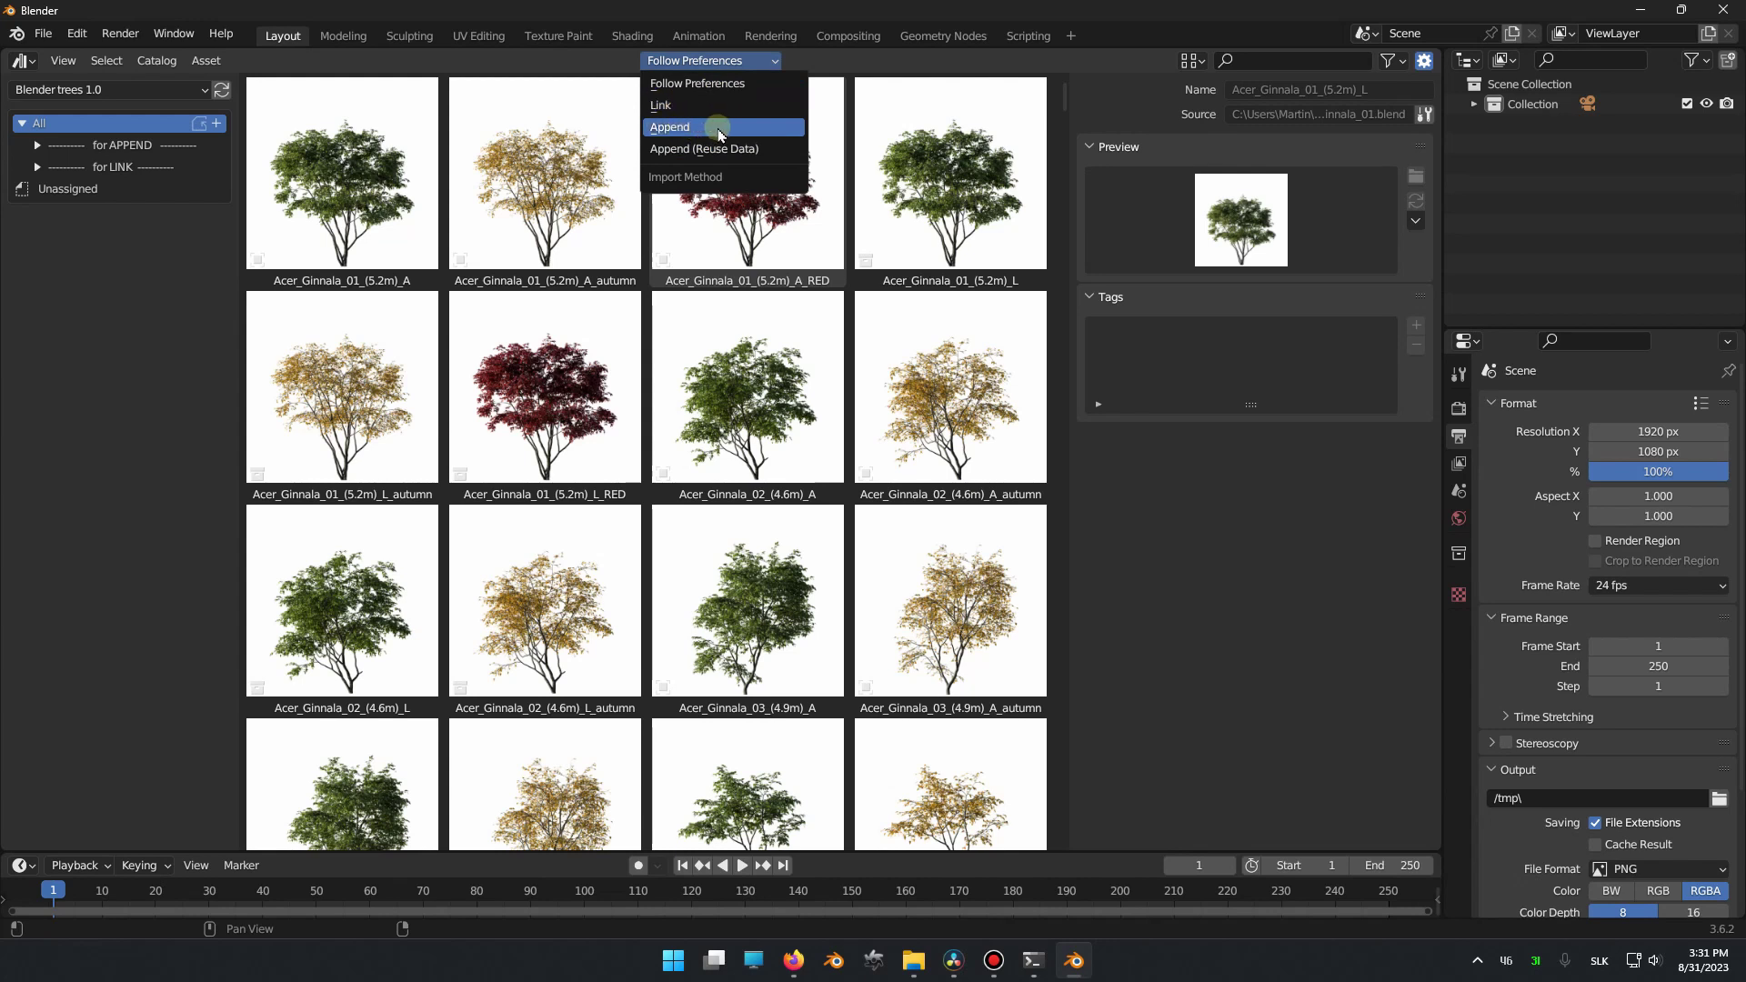
click(719, 127)
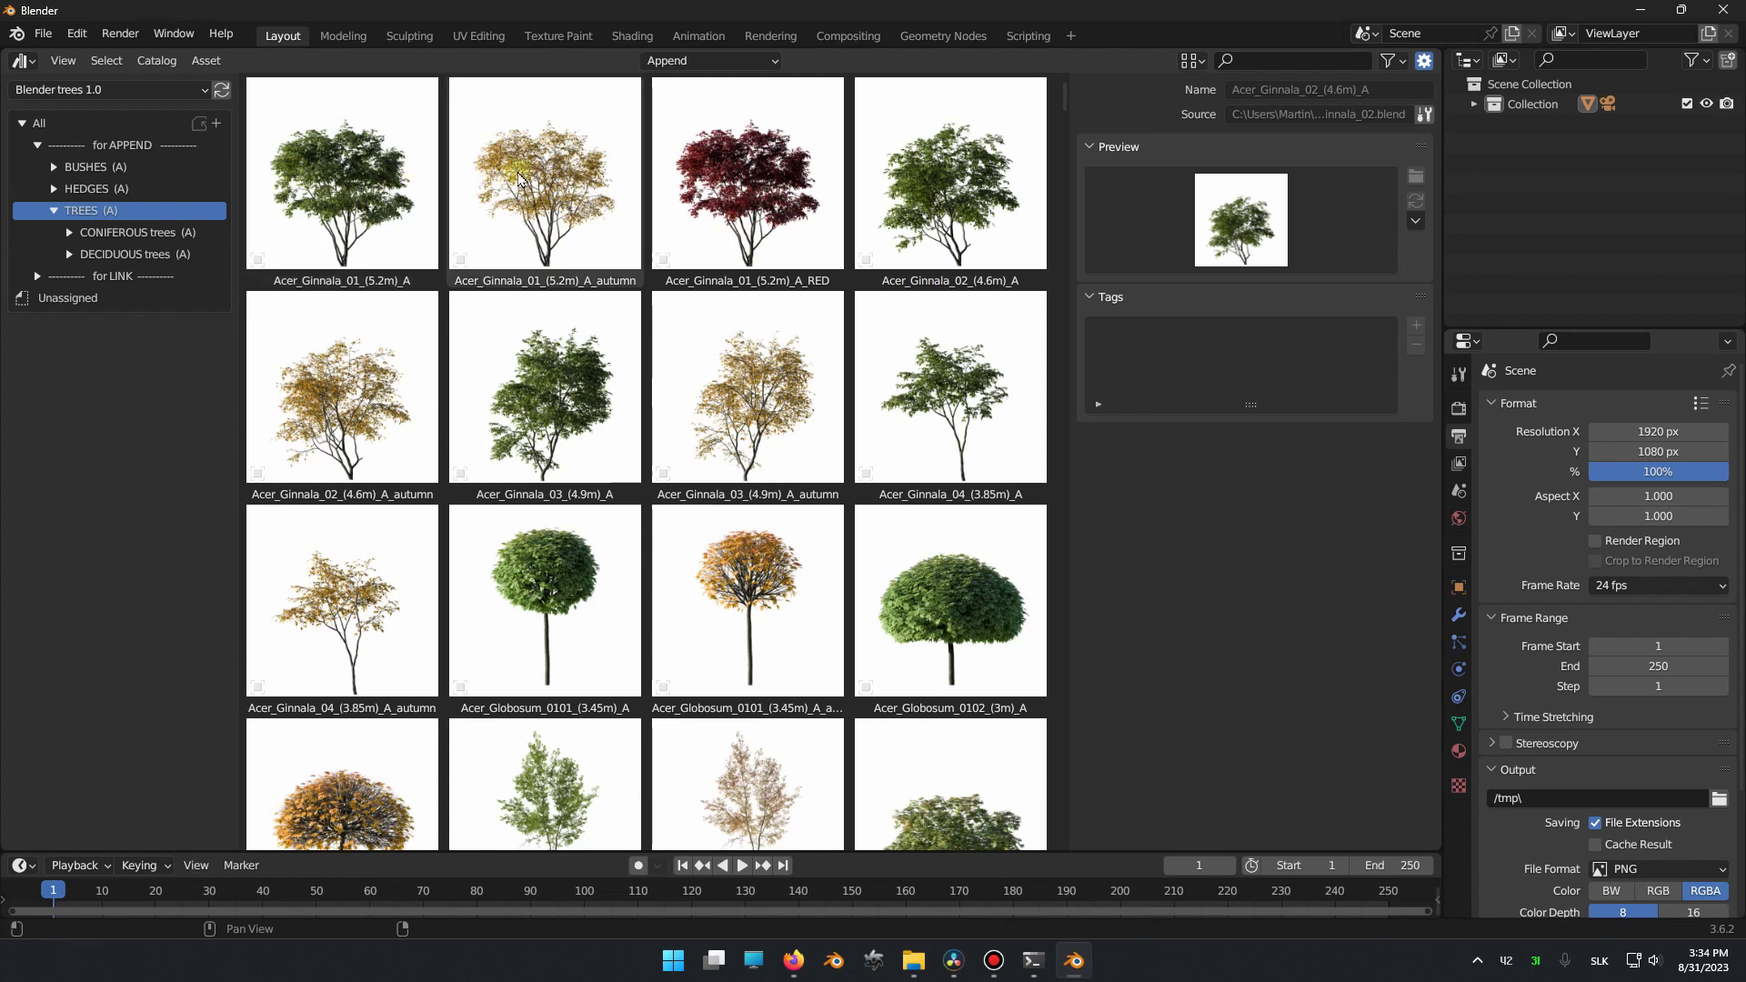
Split off a 3D Viewport left of the asset browser and try dragging in Acer_Ginnala_01.
key(n)
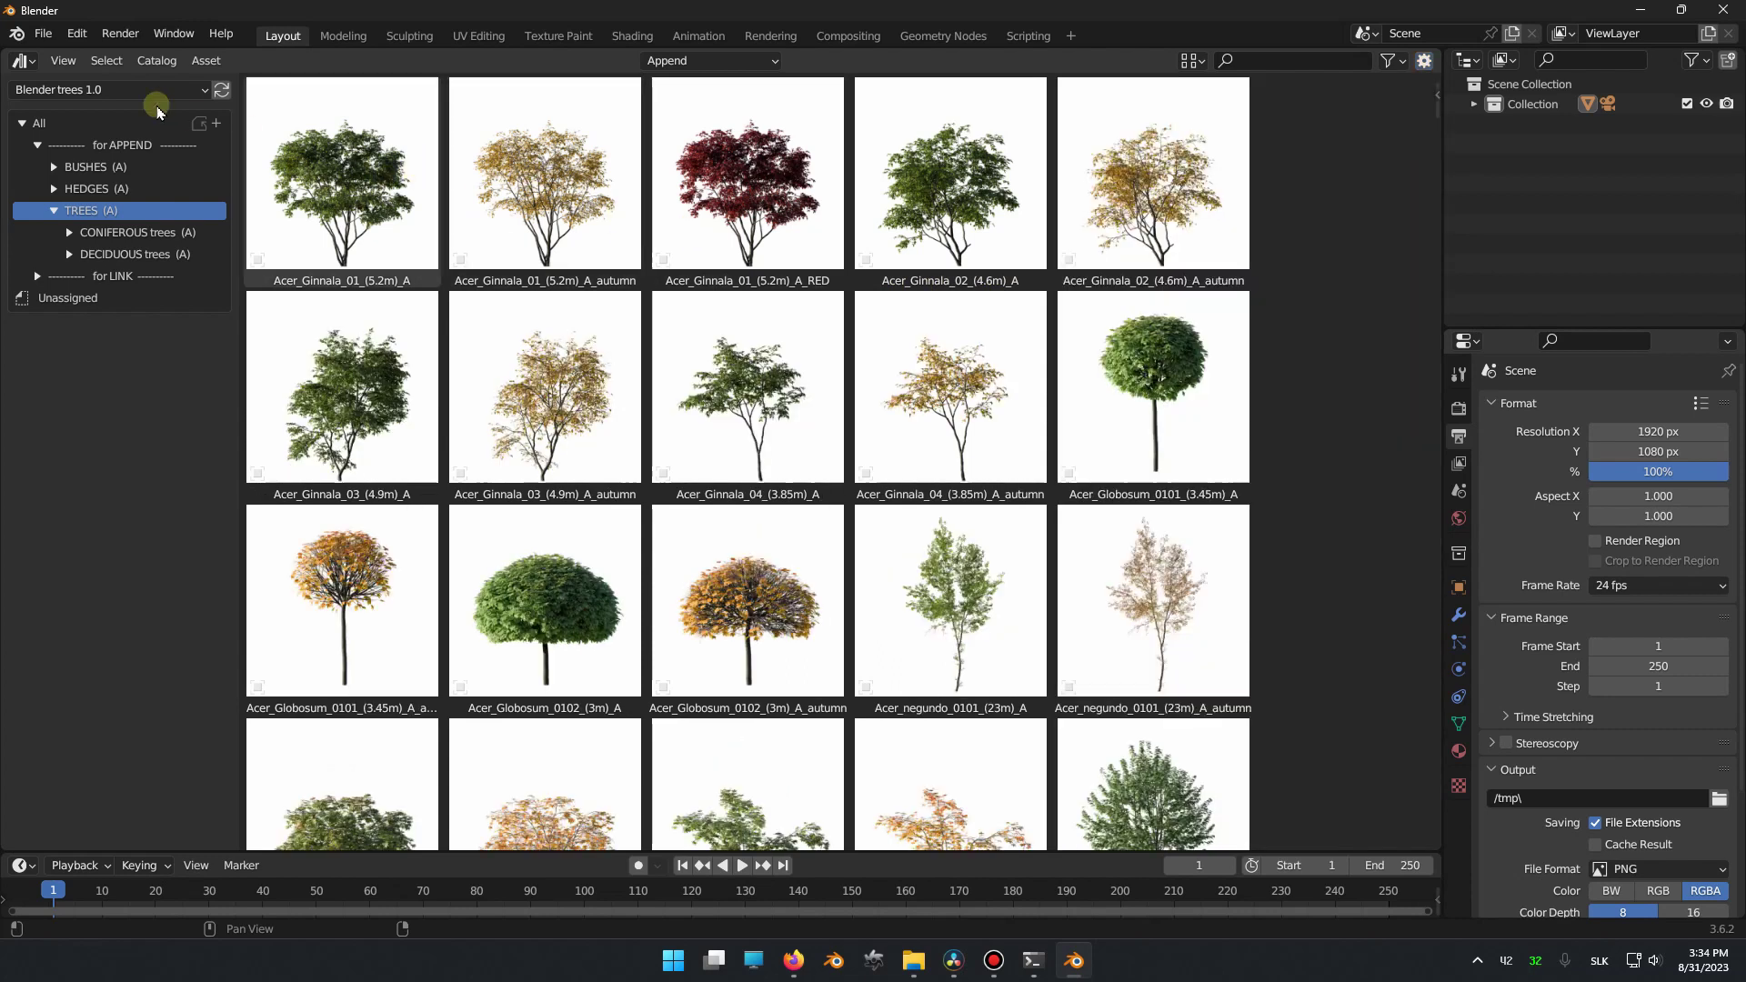
drag(263, 108, 673, 108)
click(22, 60)
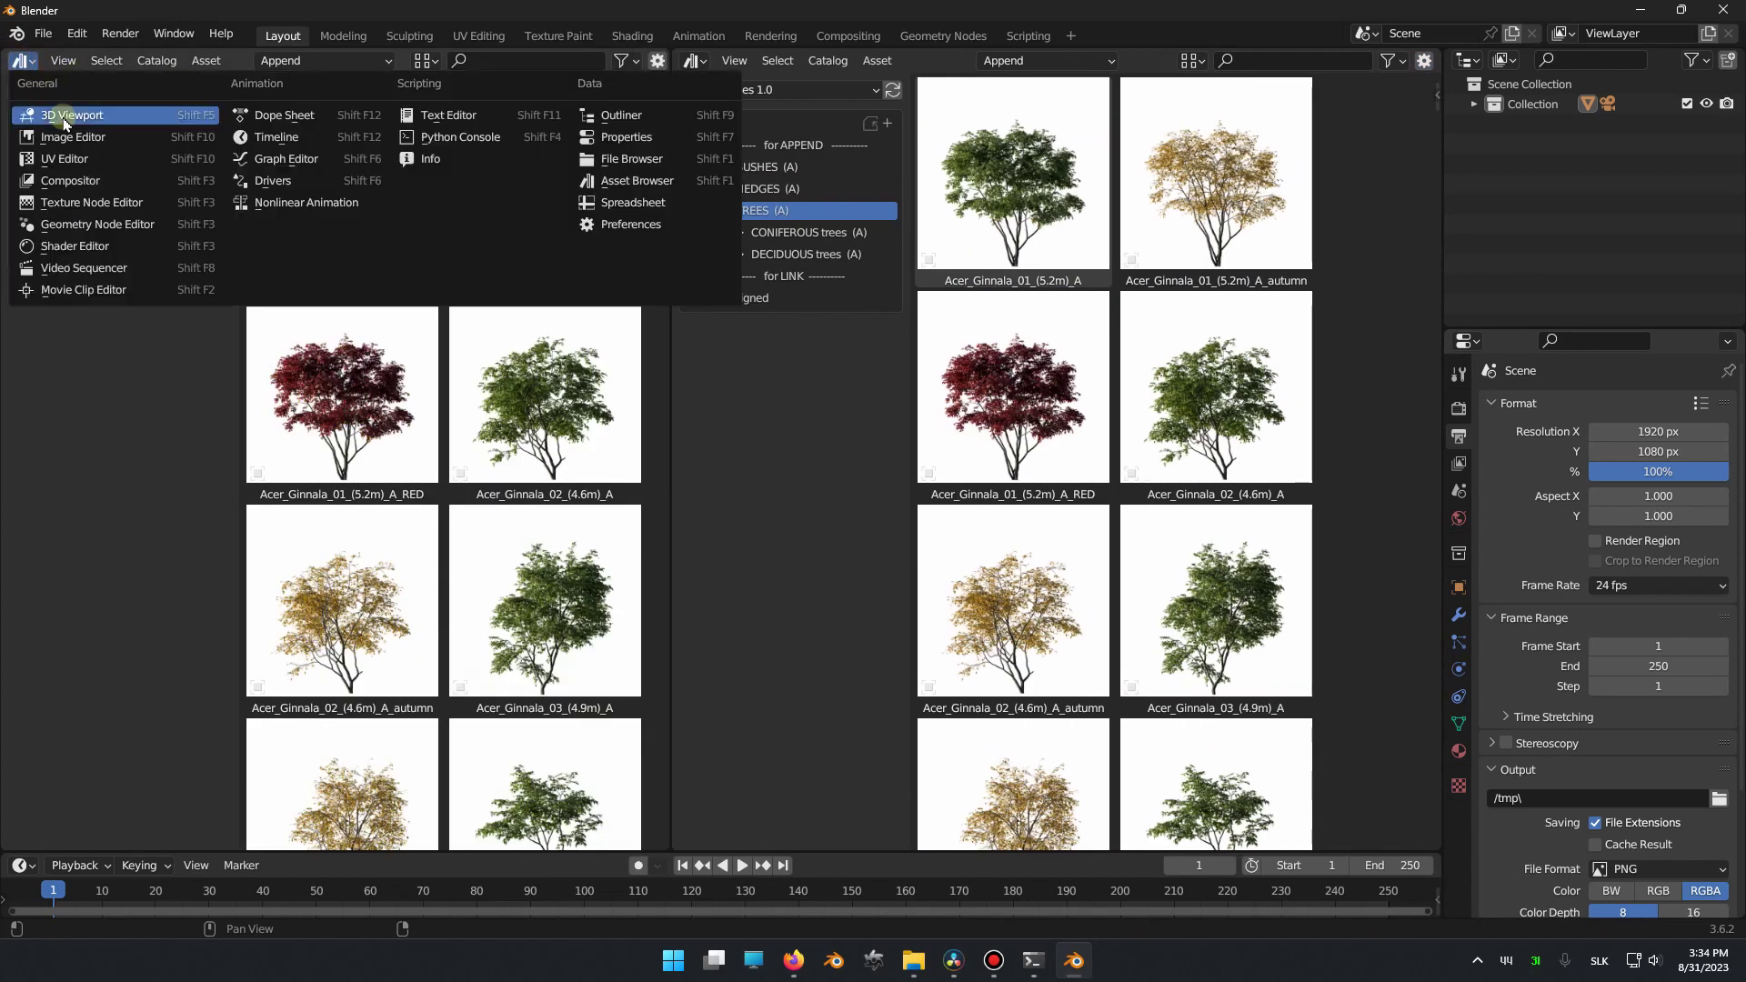
click(65, 115)
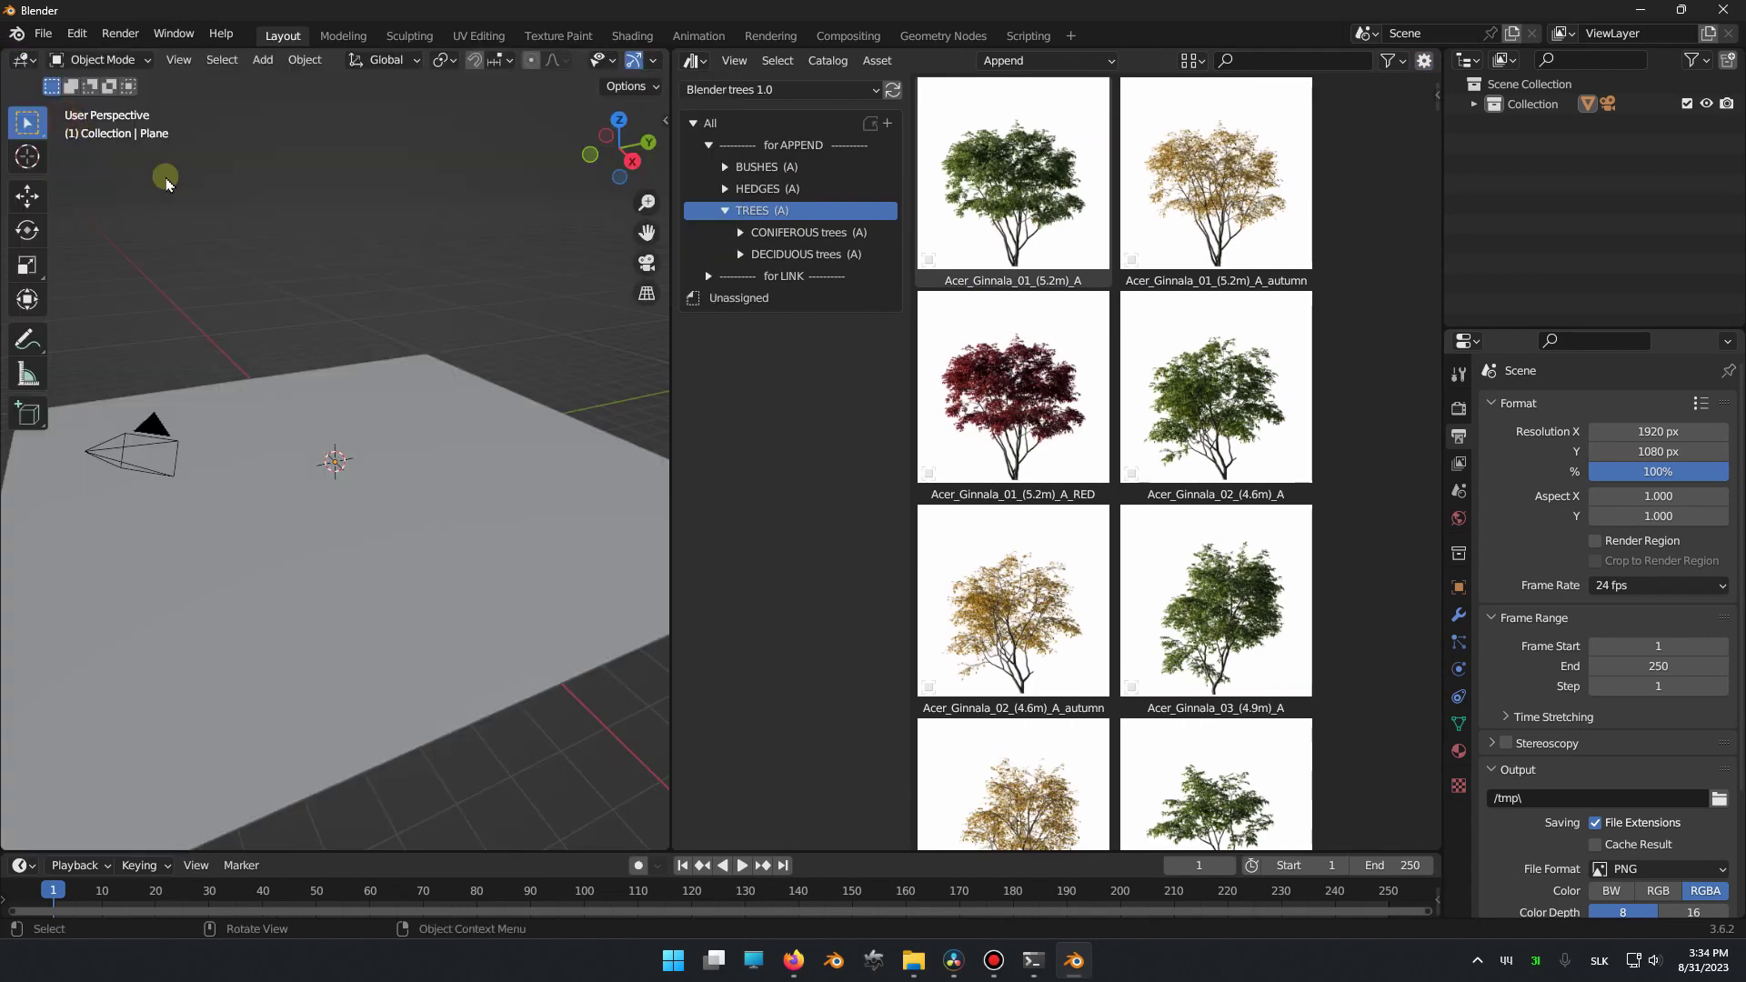
click(1057, 191)
drag(1028, 195, 367, 490)
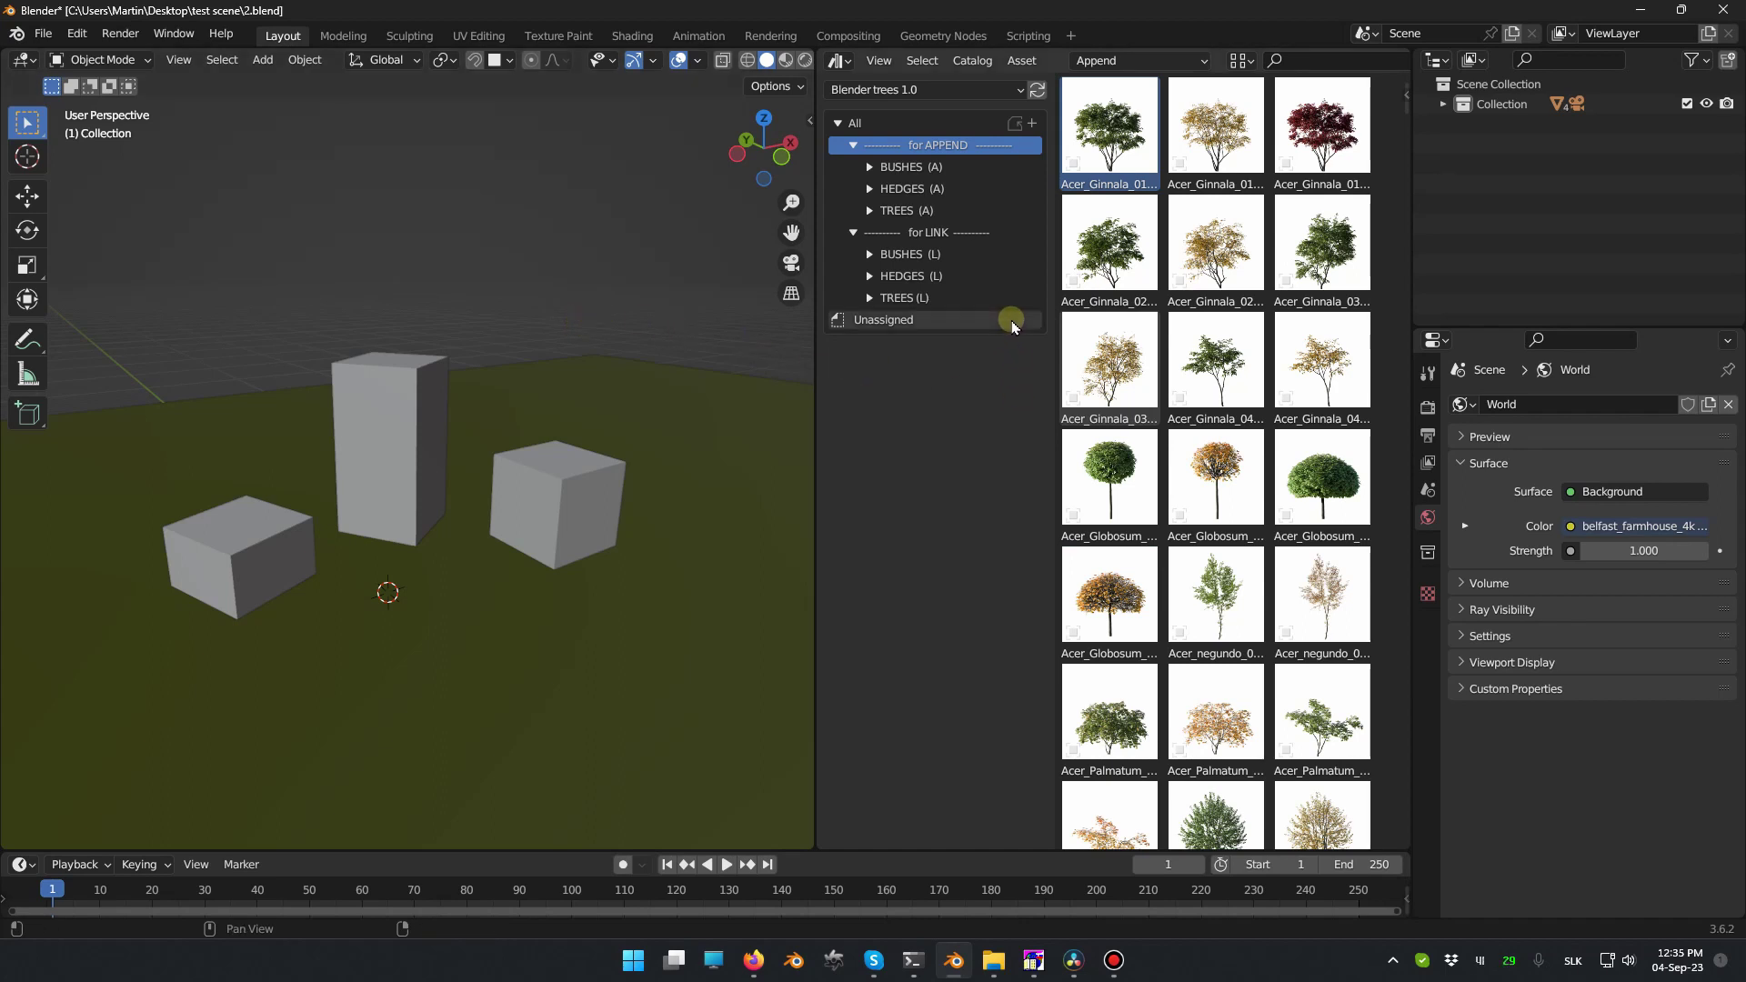
With Import Method back on Append, drag Acer_Ginnala_01 from for APPEND onto the right box.
click(1132, 62)
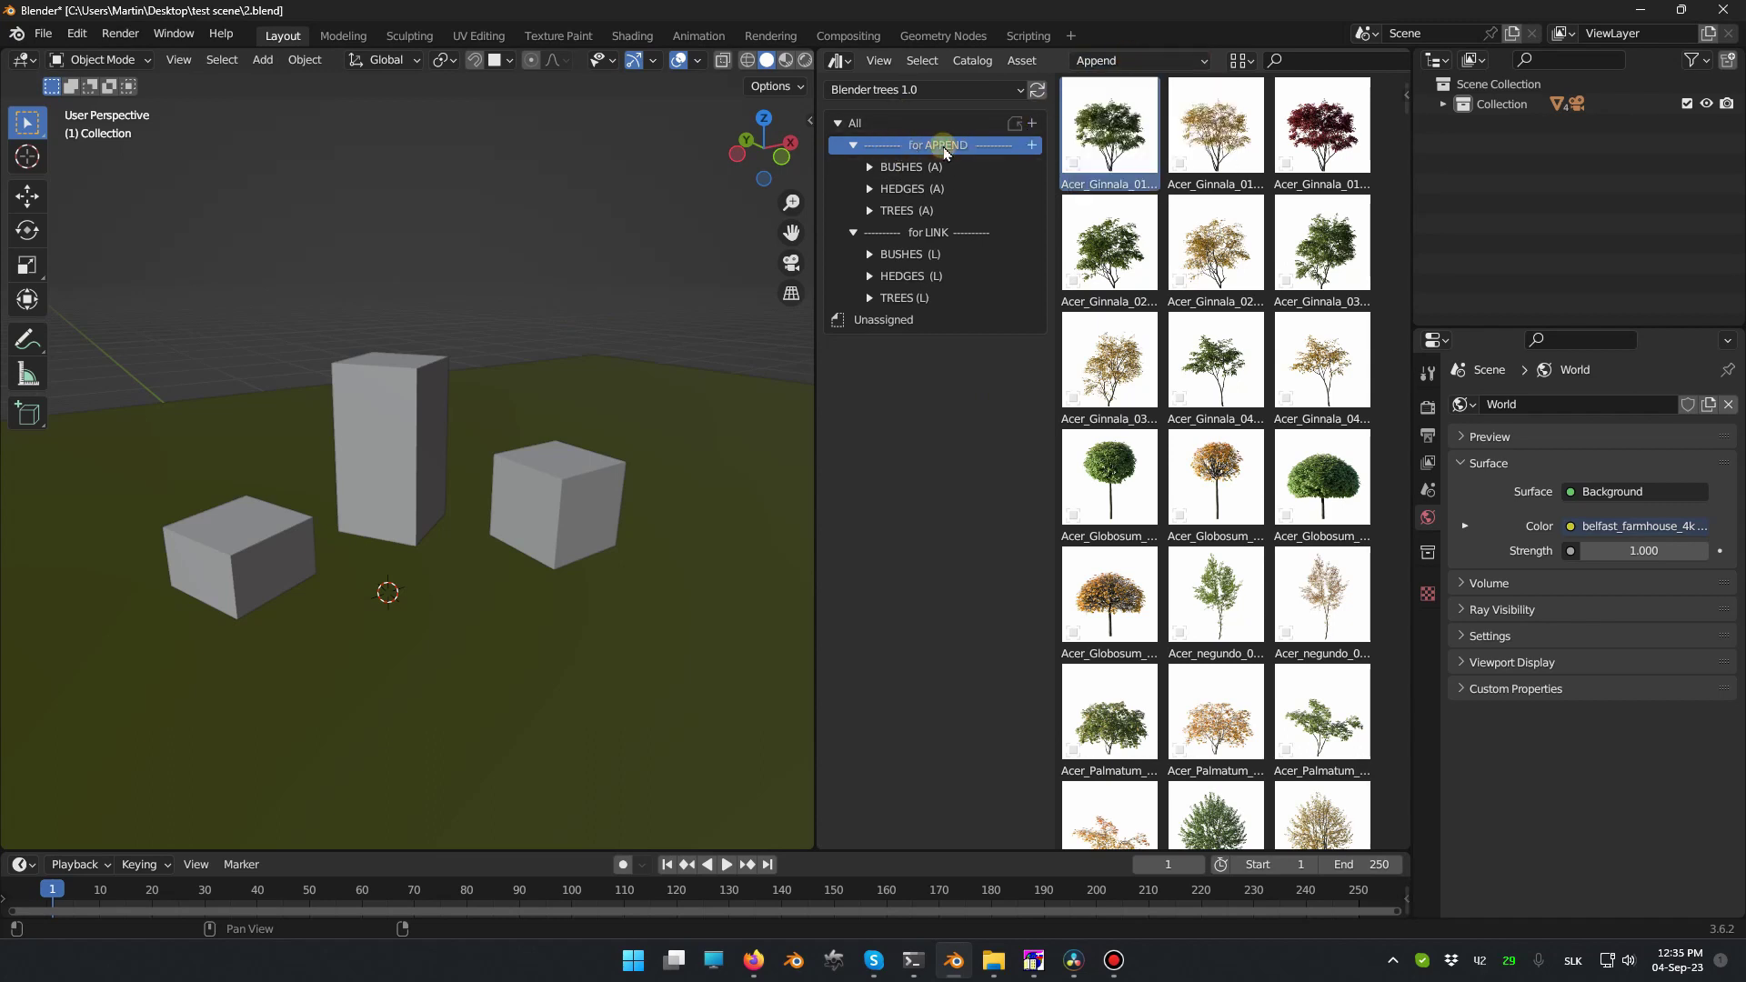
click(1100, 61)
click(1106, 101)
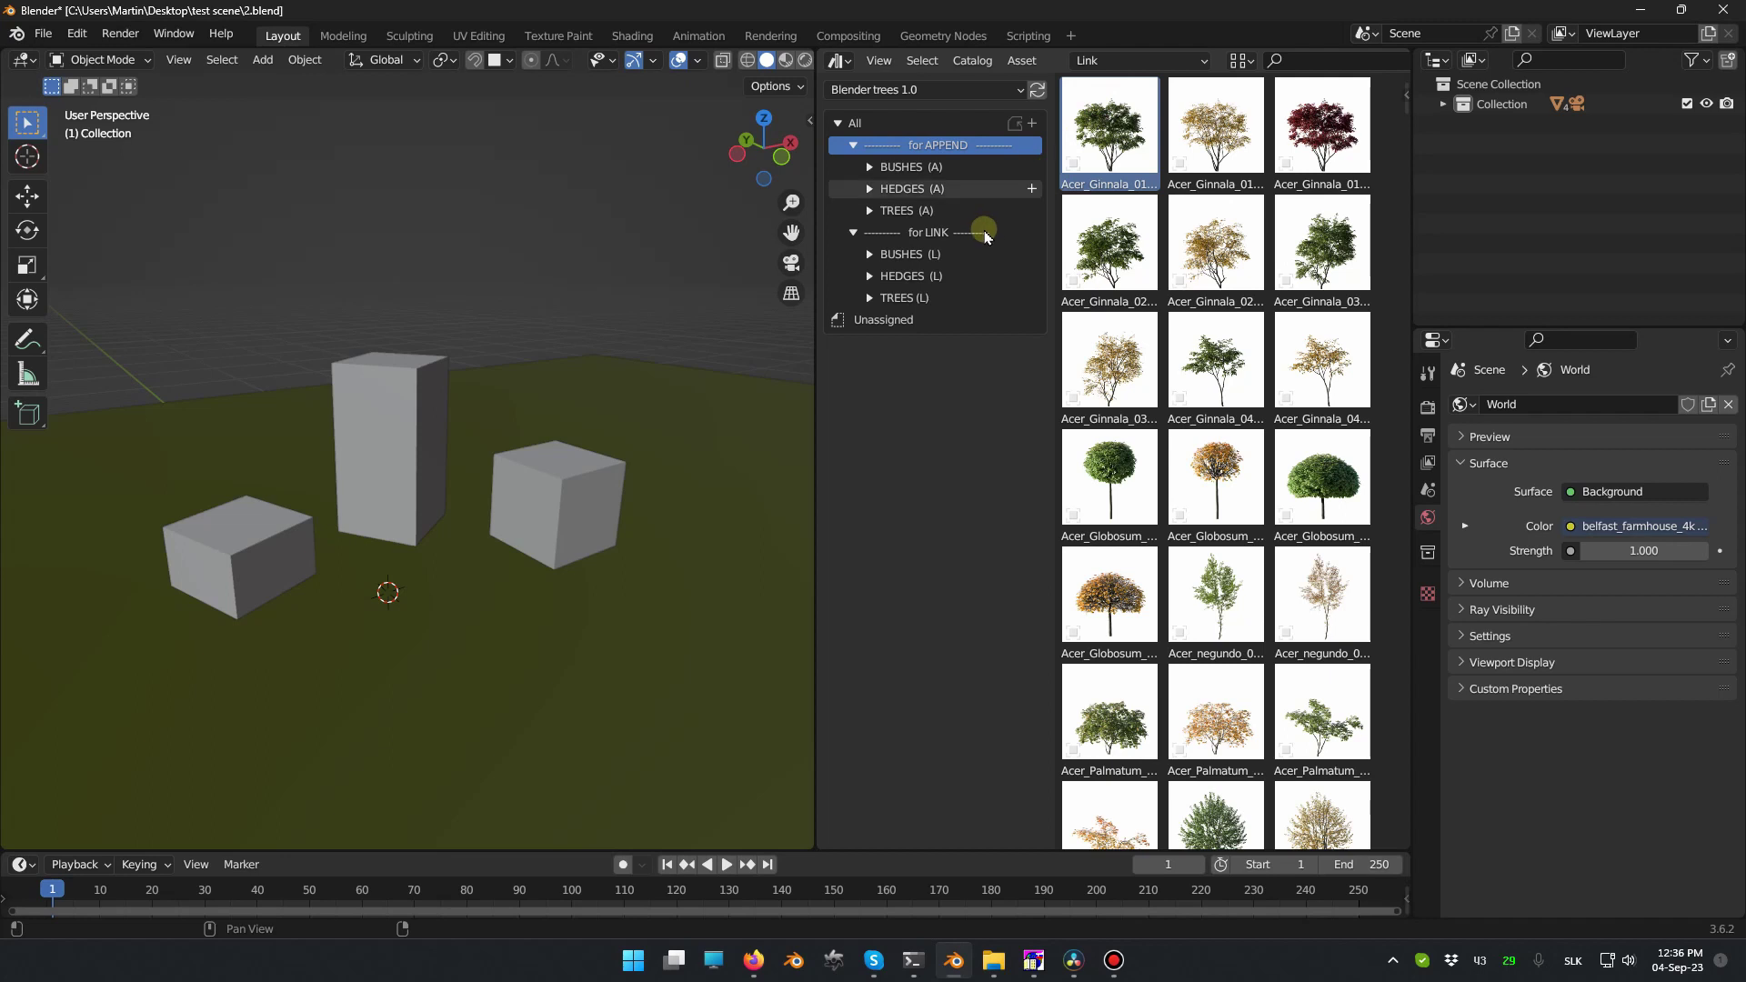
click(924, 235)
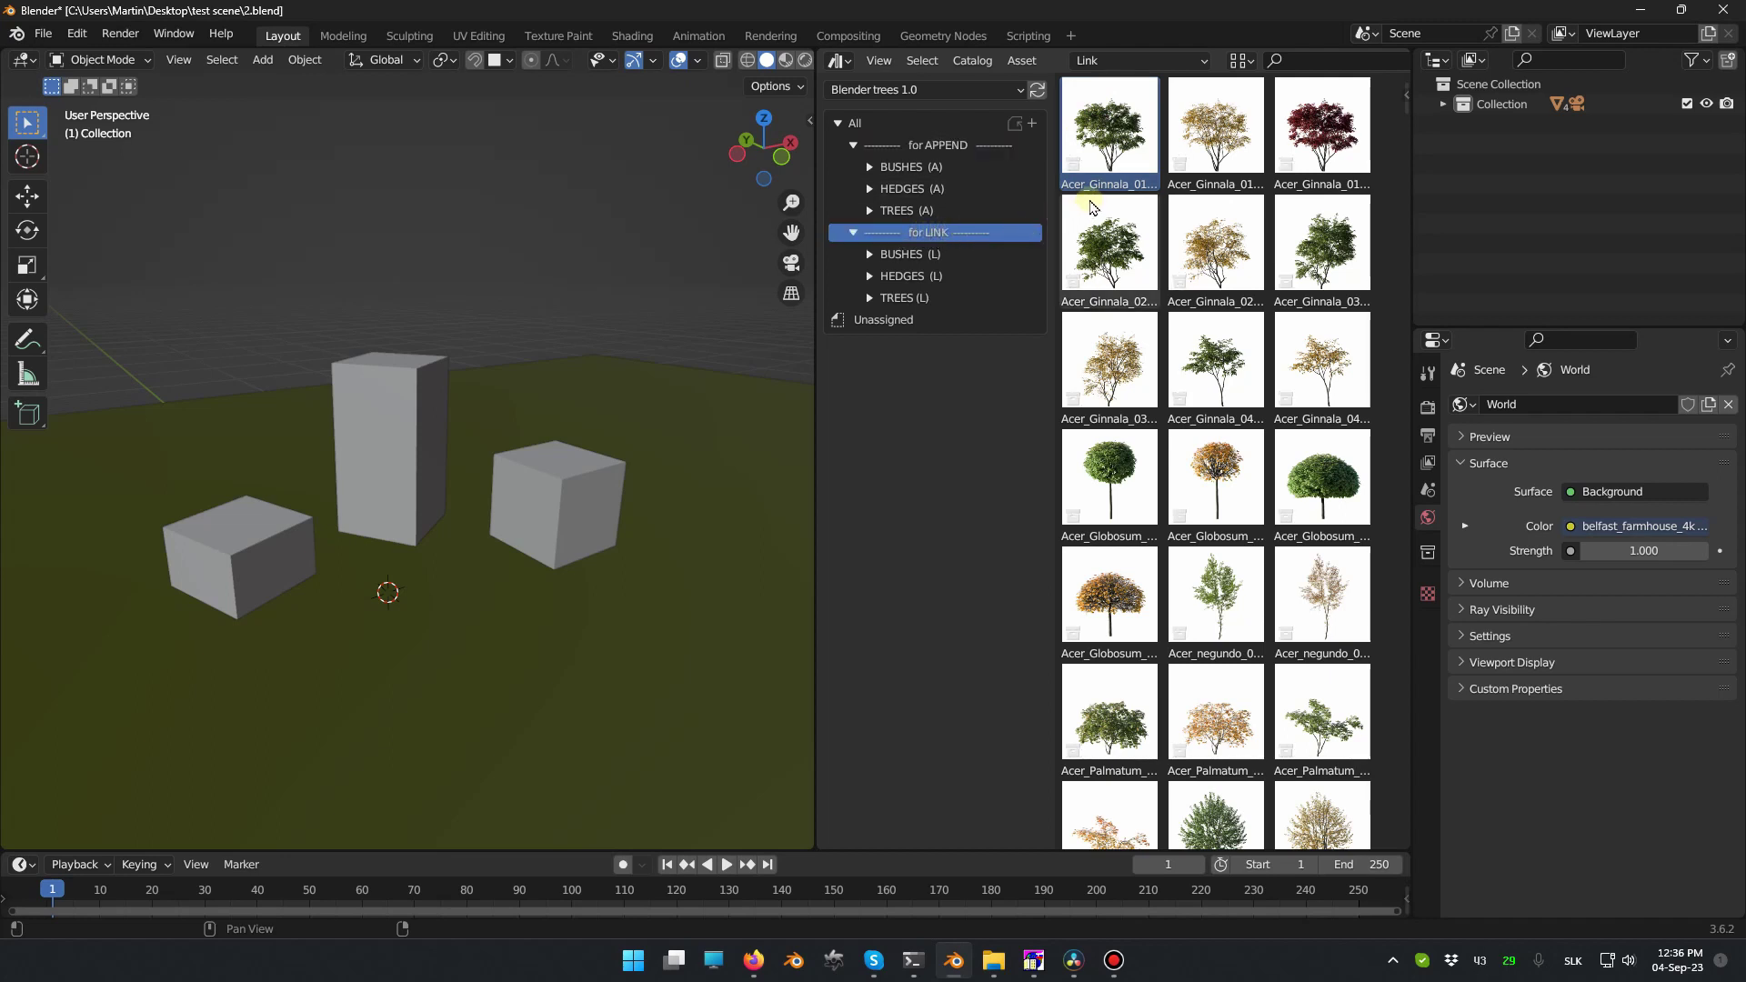
click(1118, 58)
click(1124, 123)
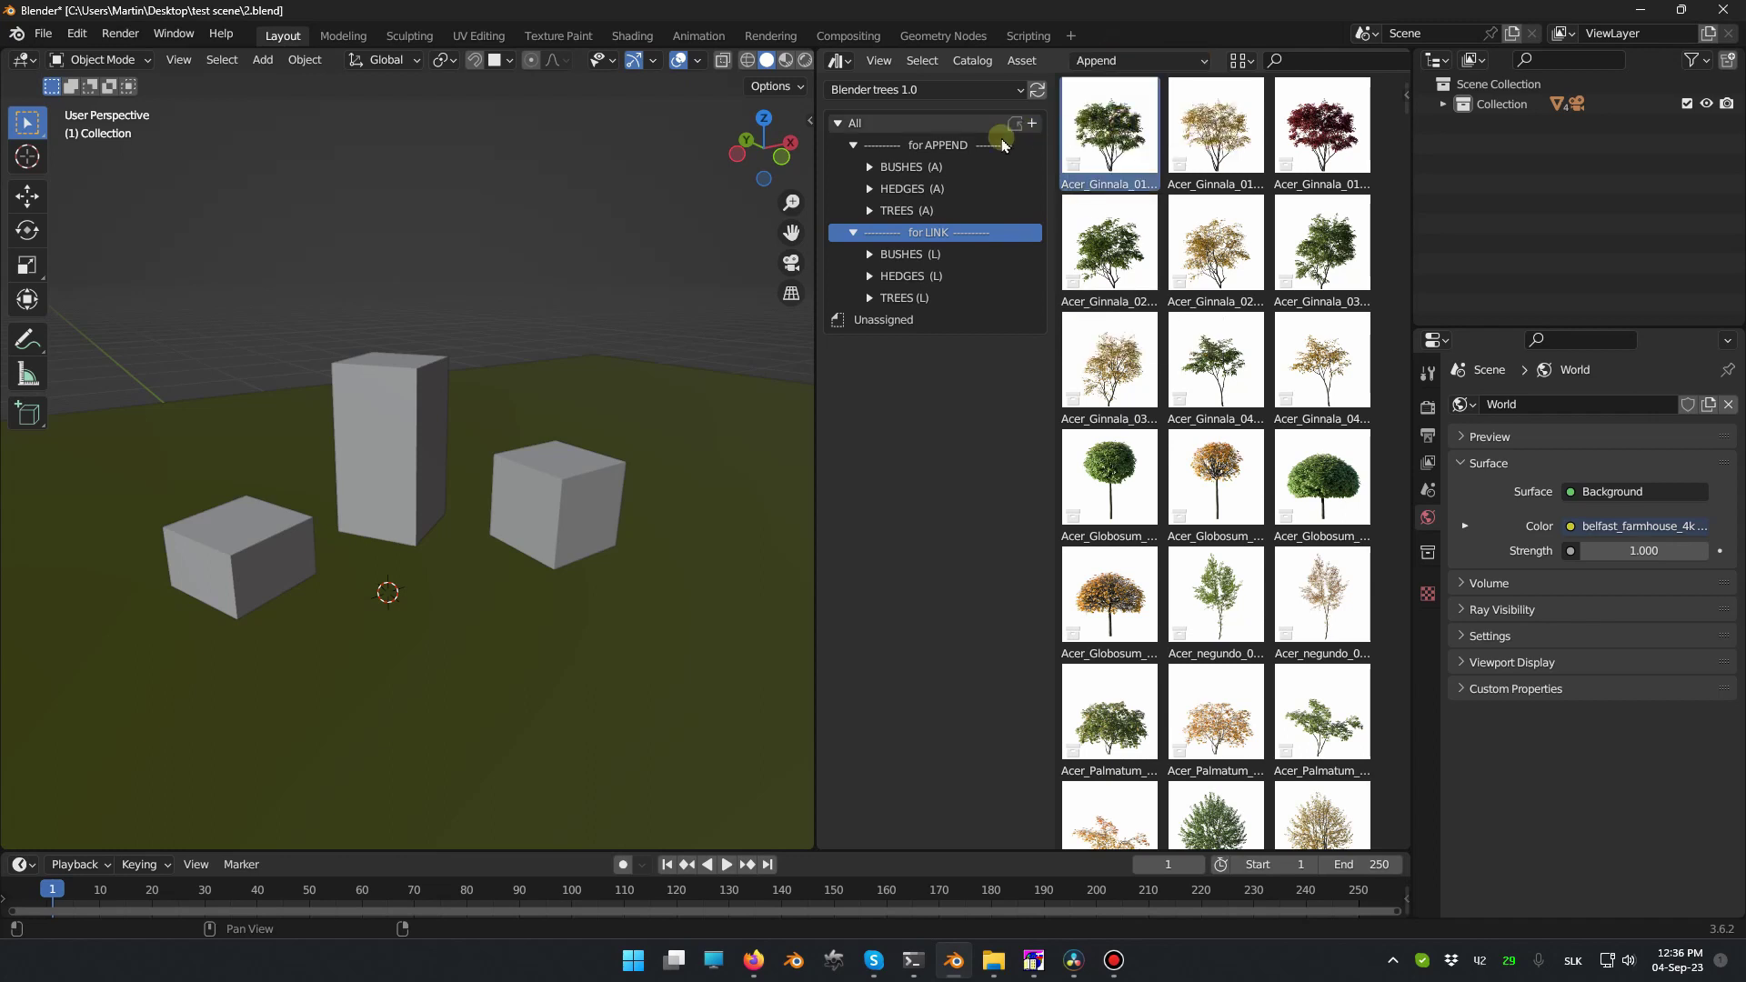
click(950, 147)
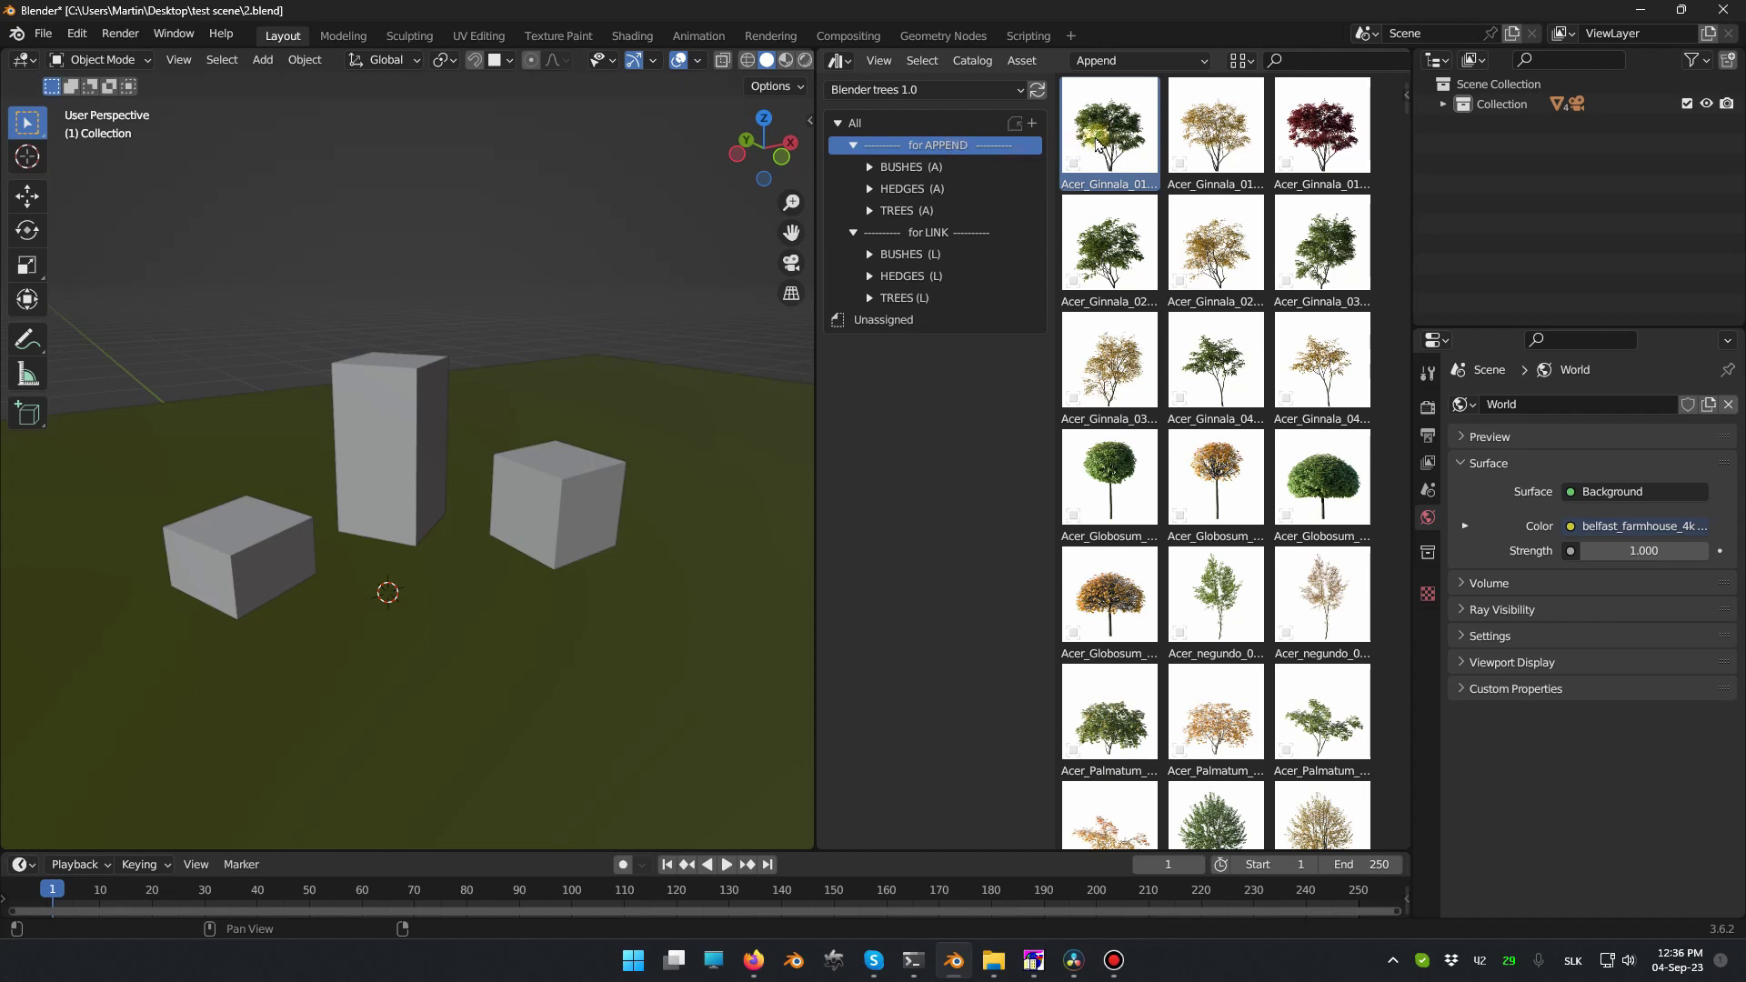
drag(1074, 157, 561, 464)
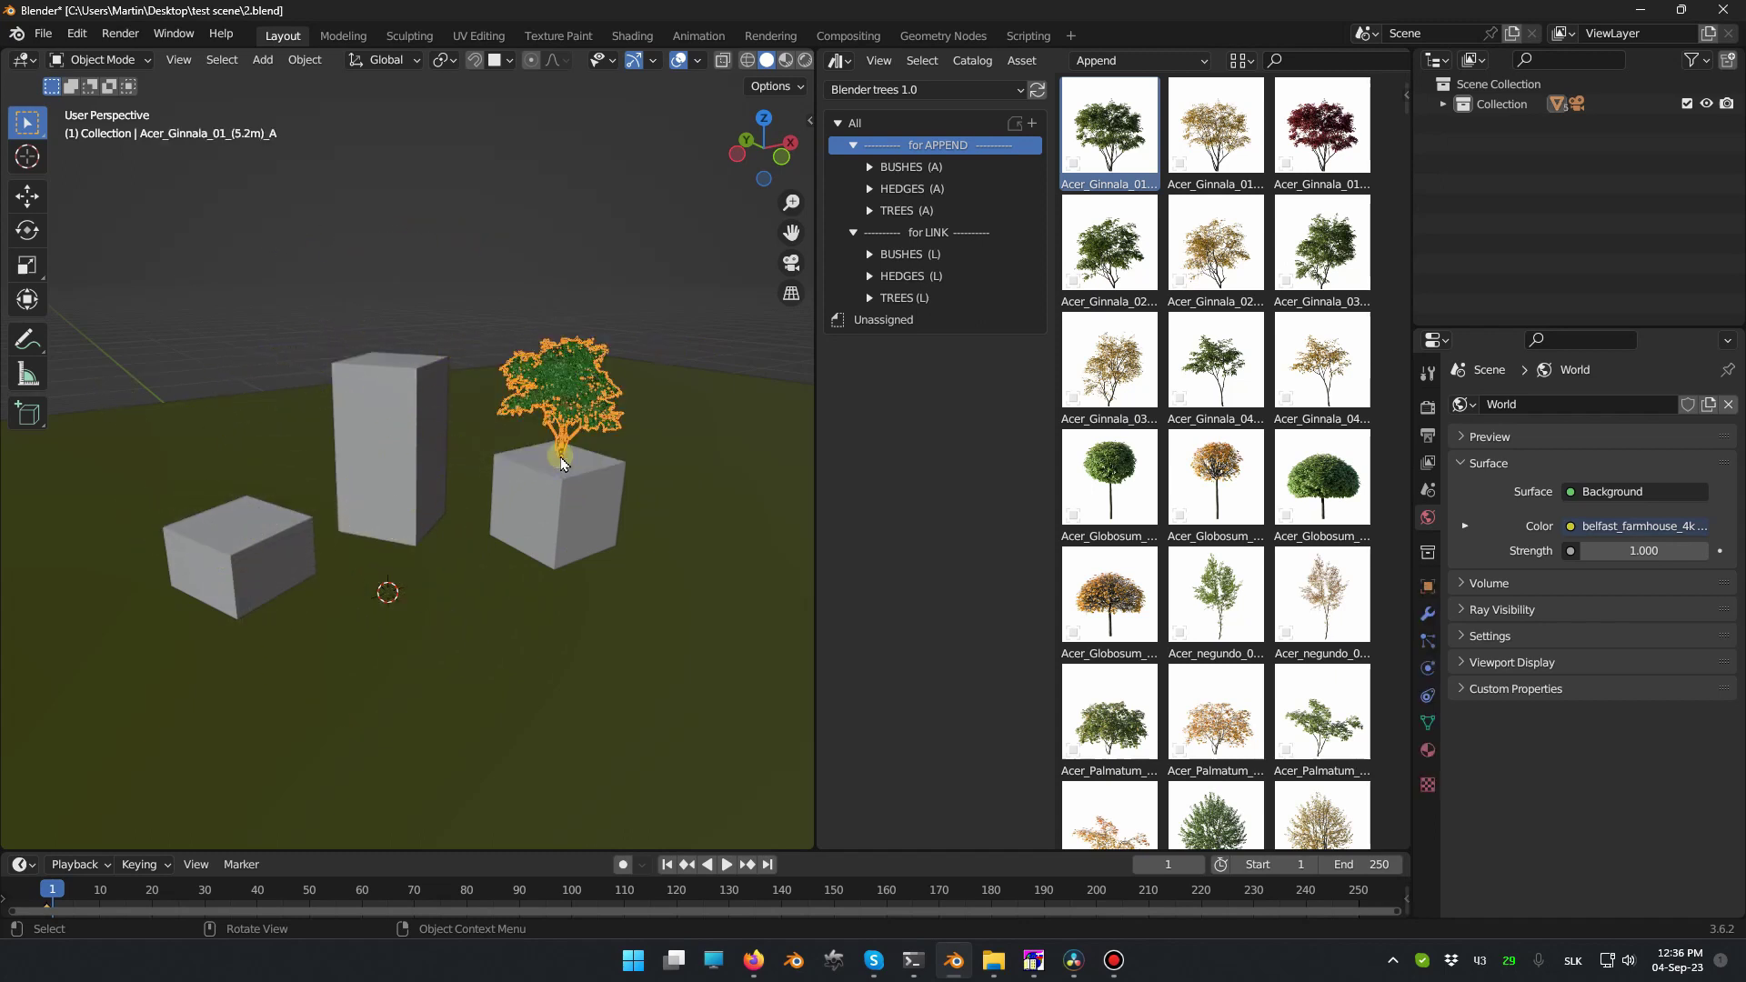
Link an Acer_Ginnala_01 tree from the for LINK catalog and move it onto the left box.
click(1131, 61)
click(1128, 108)
click(946, 233)
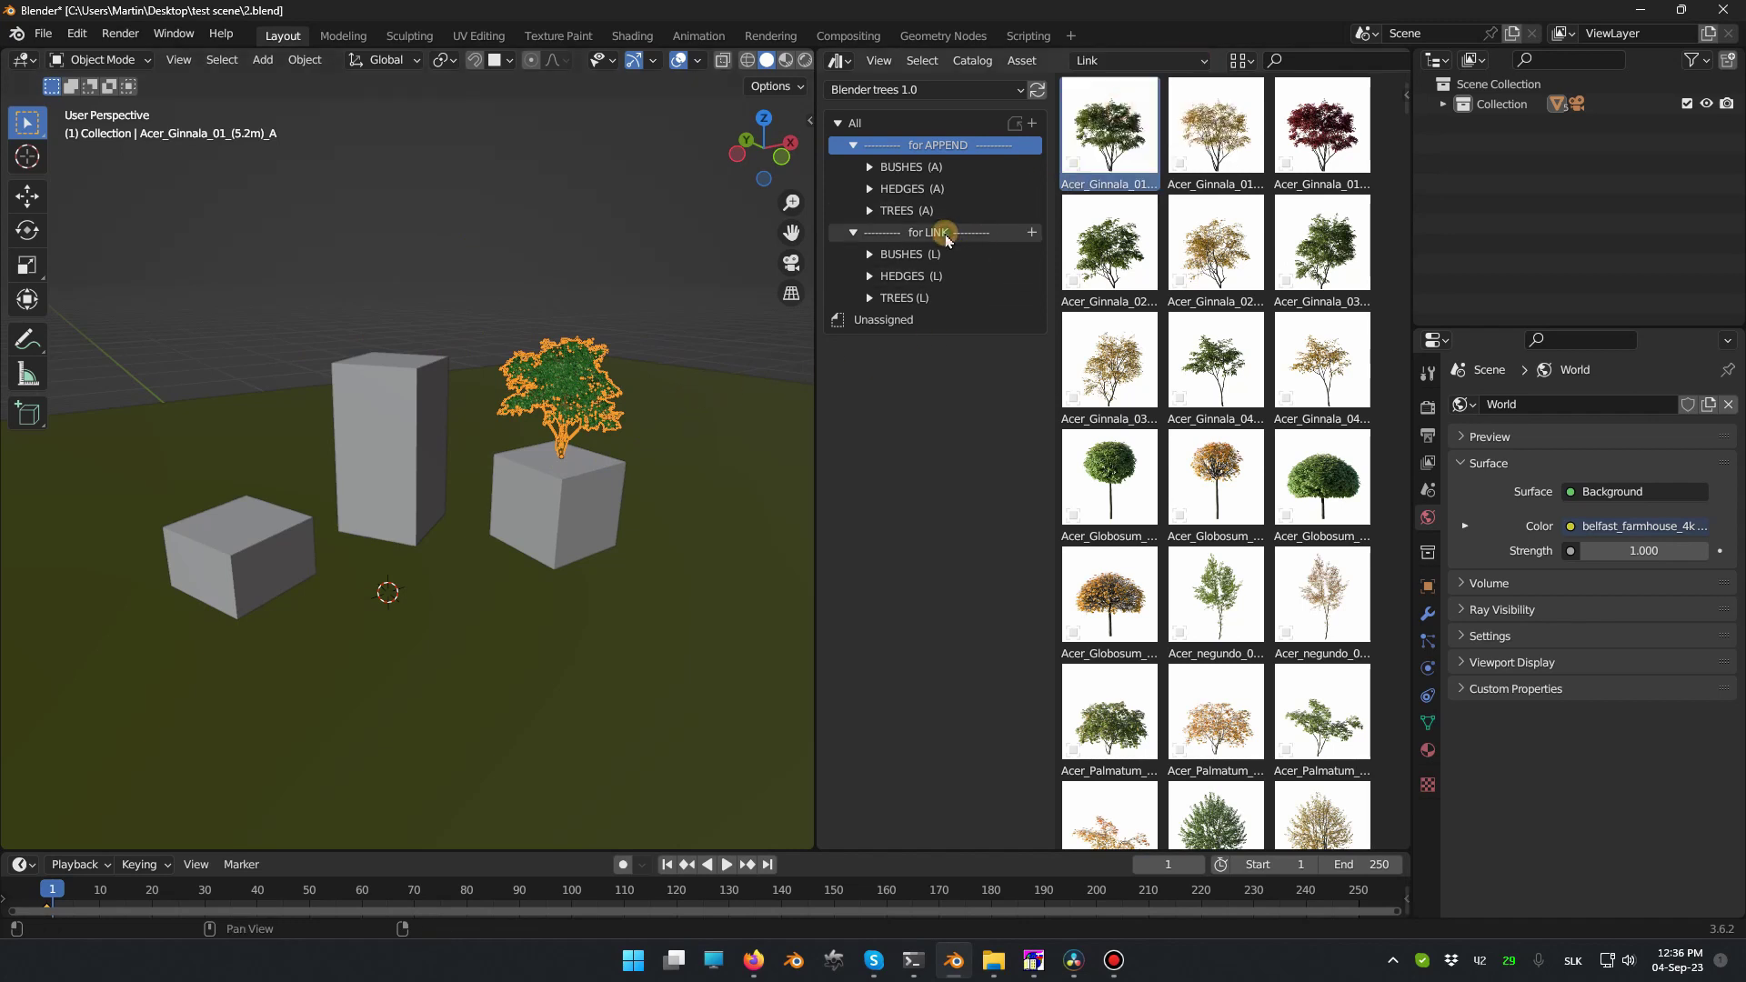
drag(1092, 134, 261, 414)
key(g)
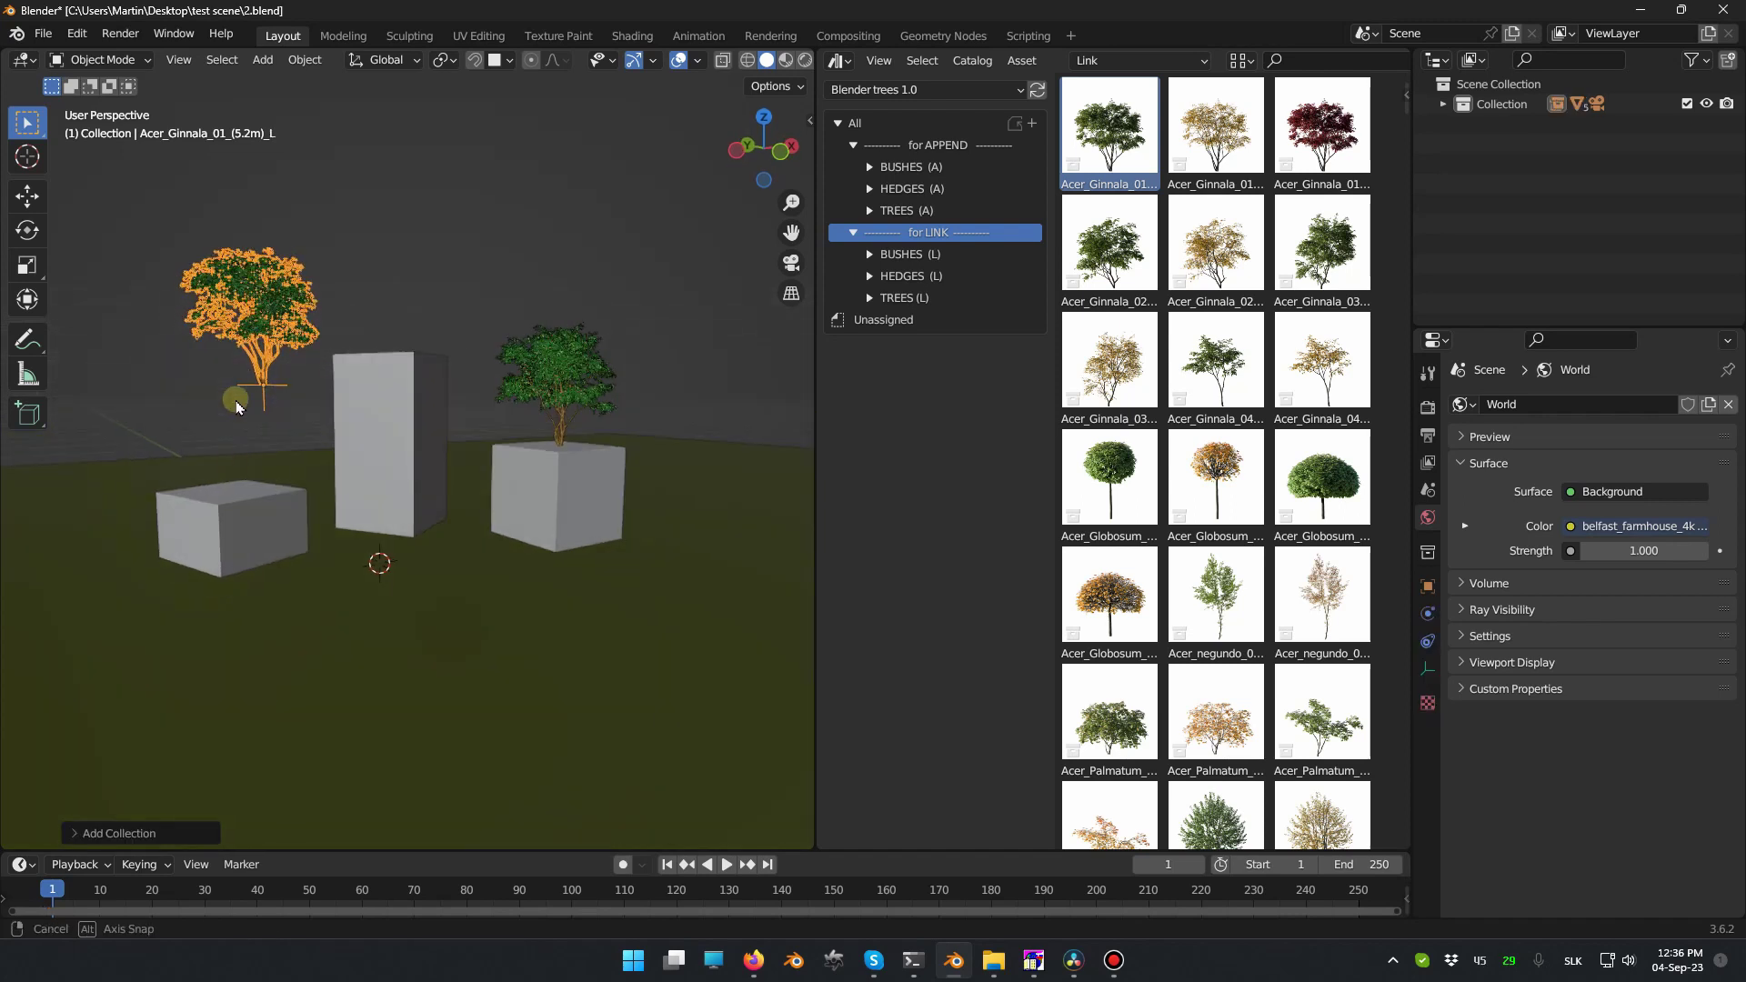
ctrl+click(254, 483)
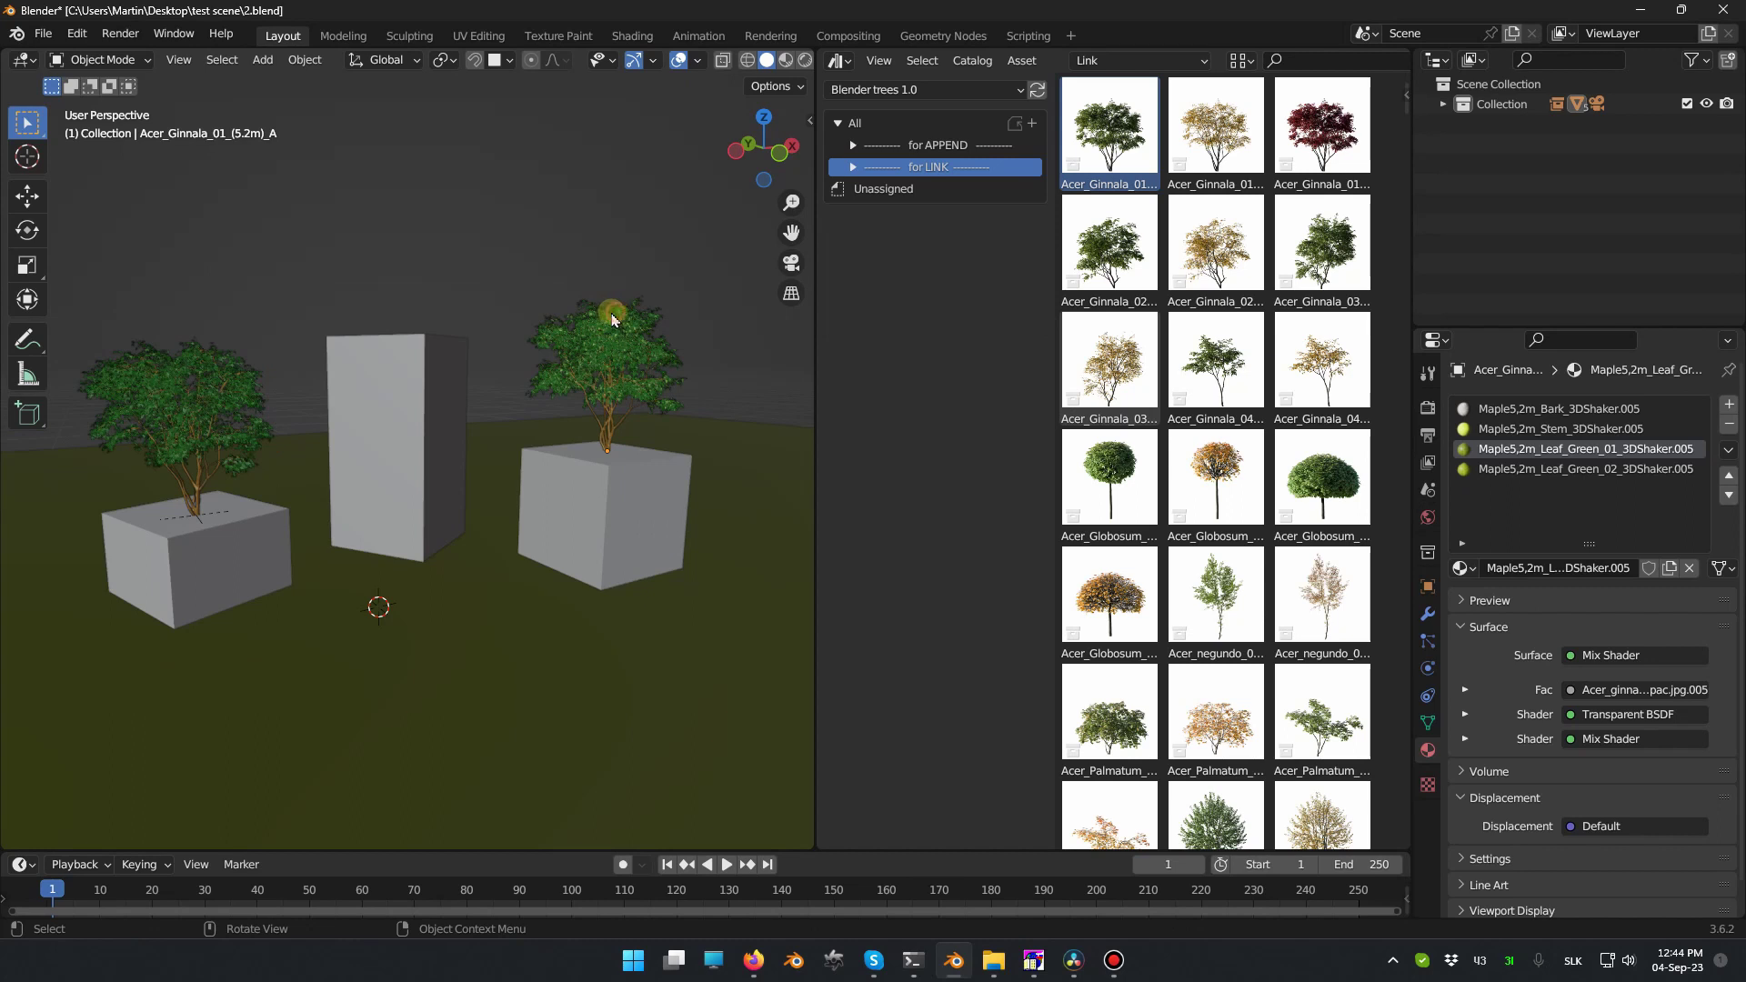
Select both trees and try rotating them around Z, cancelling each attempt.
click(612, 318)
shift+click(157, 354)
key(r)
right_click(595, 195)
key(r)
key(z)
right_click(484, 215)
In the Shader Editor, set the right tree's leaf Hue to 0.400 and Value to 3.000.
click(621, 271)
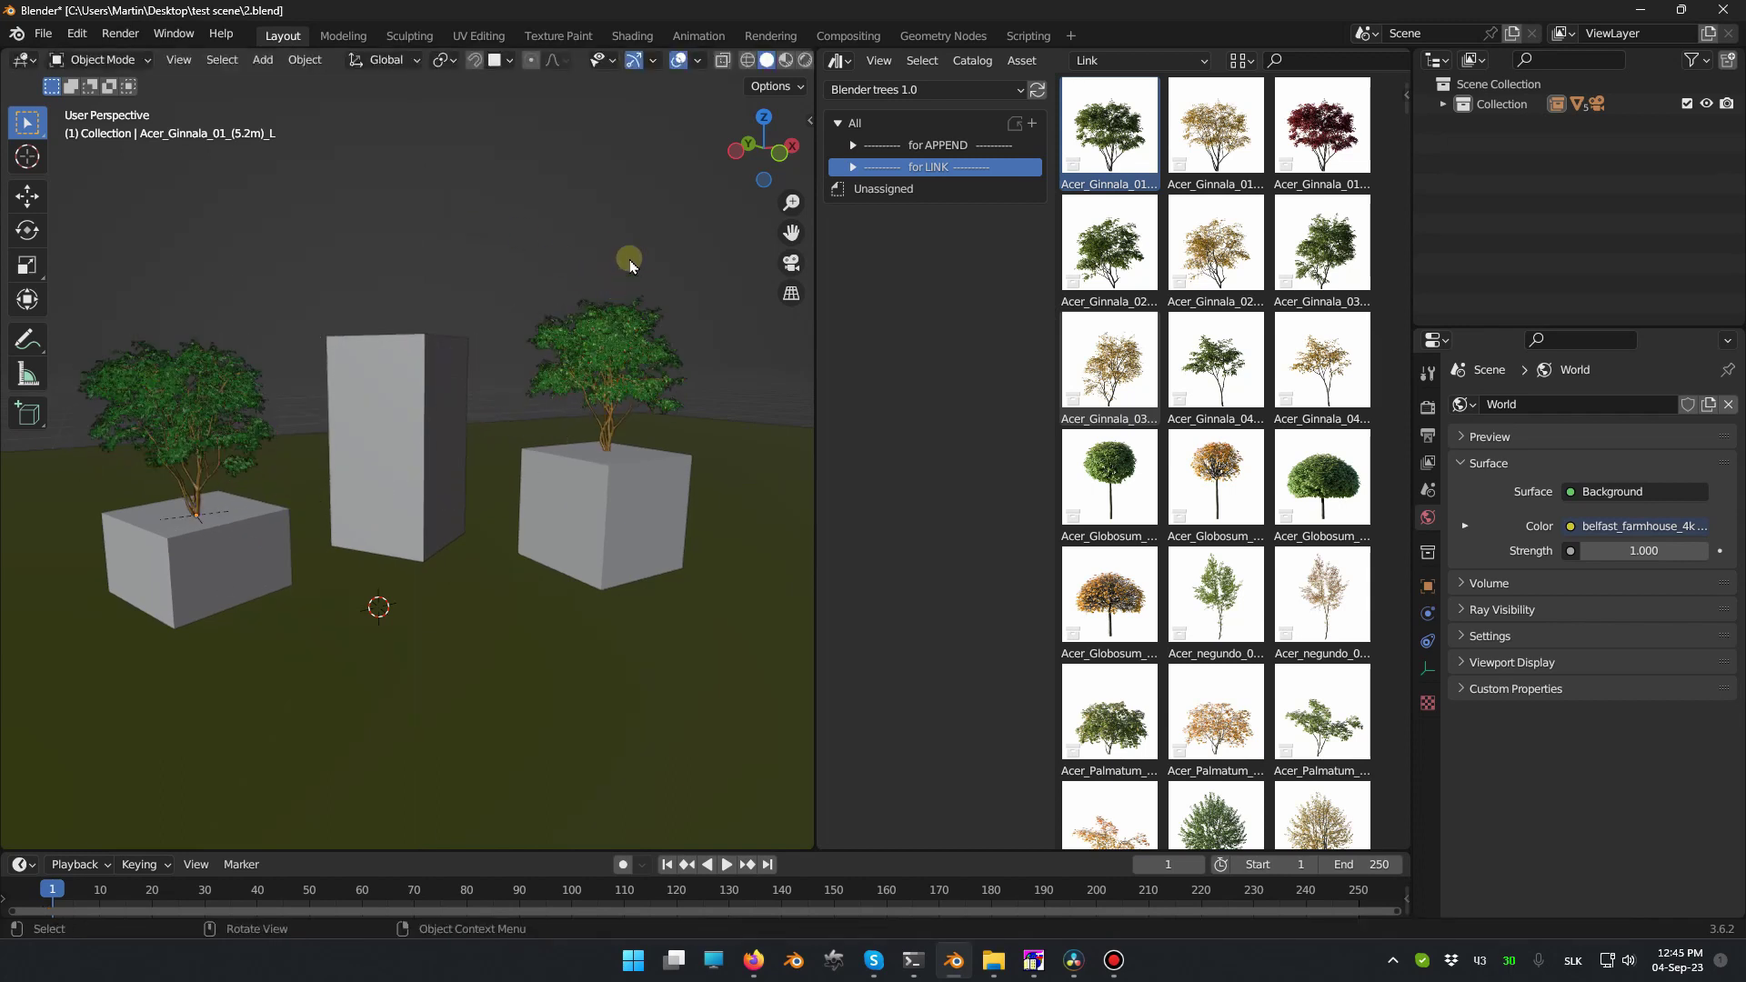
click(639, 335)
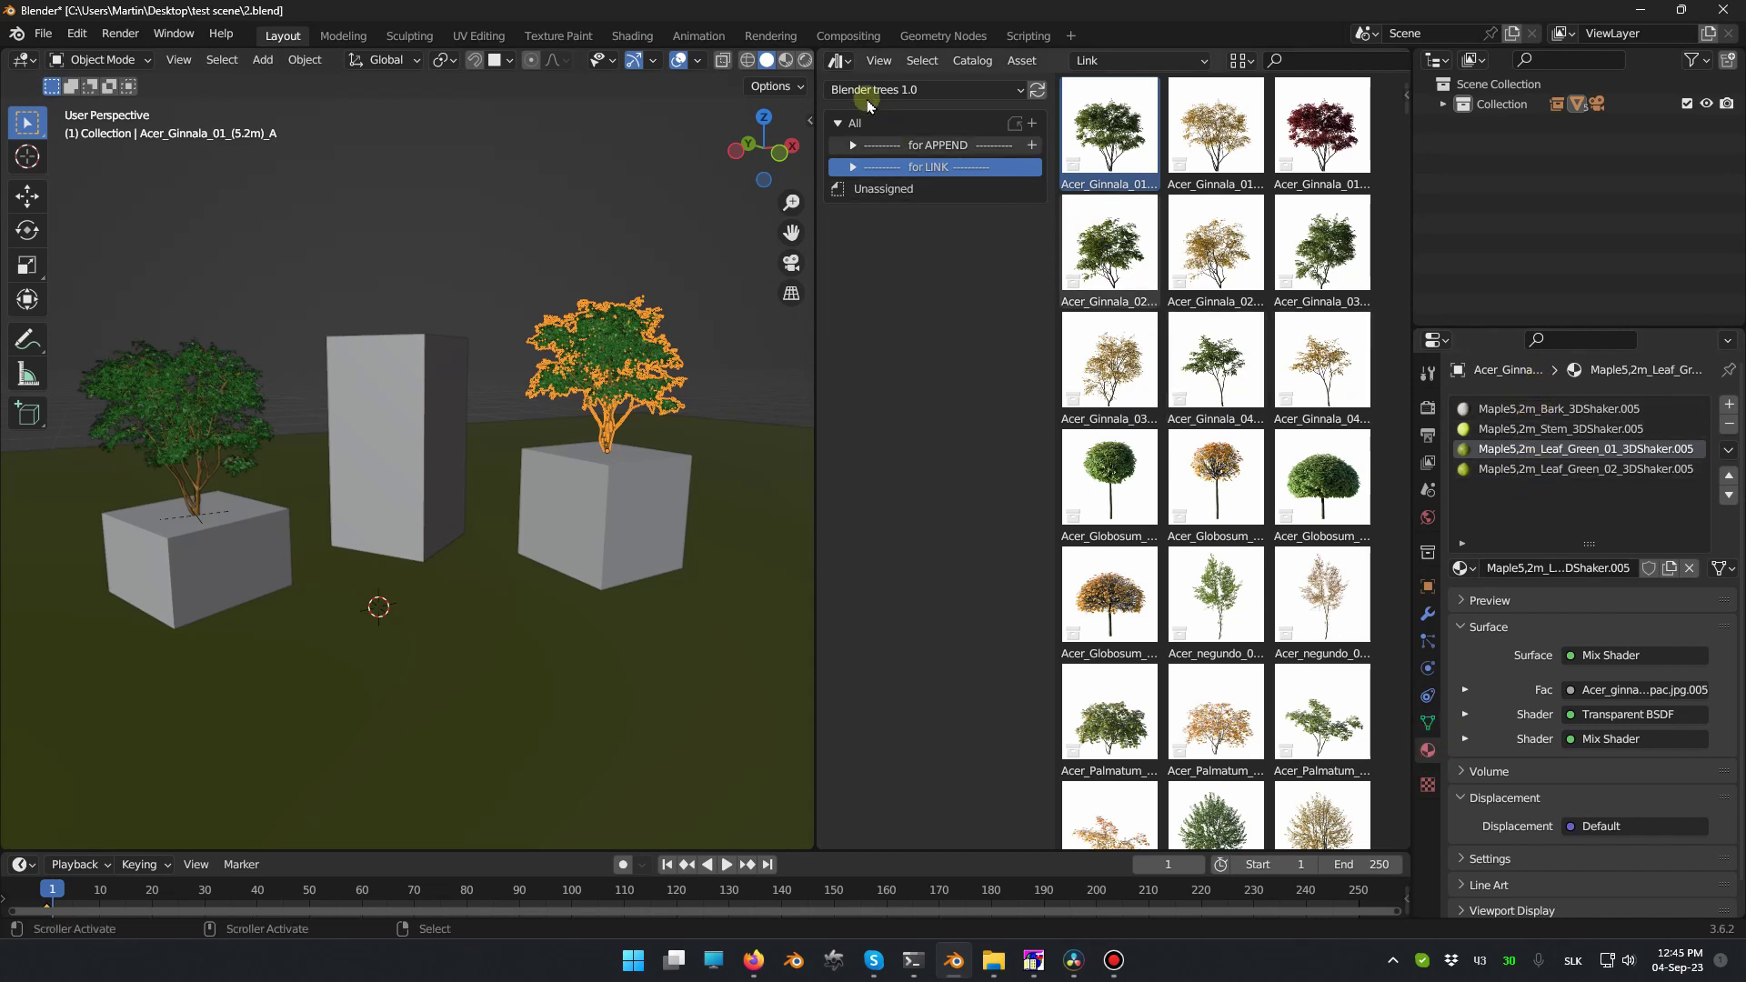
click(838, 60)
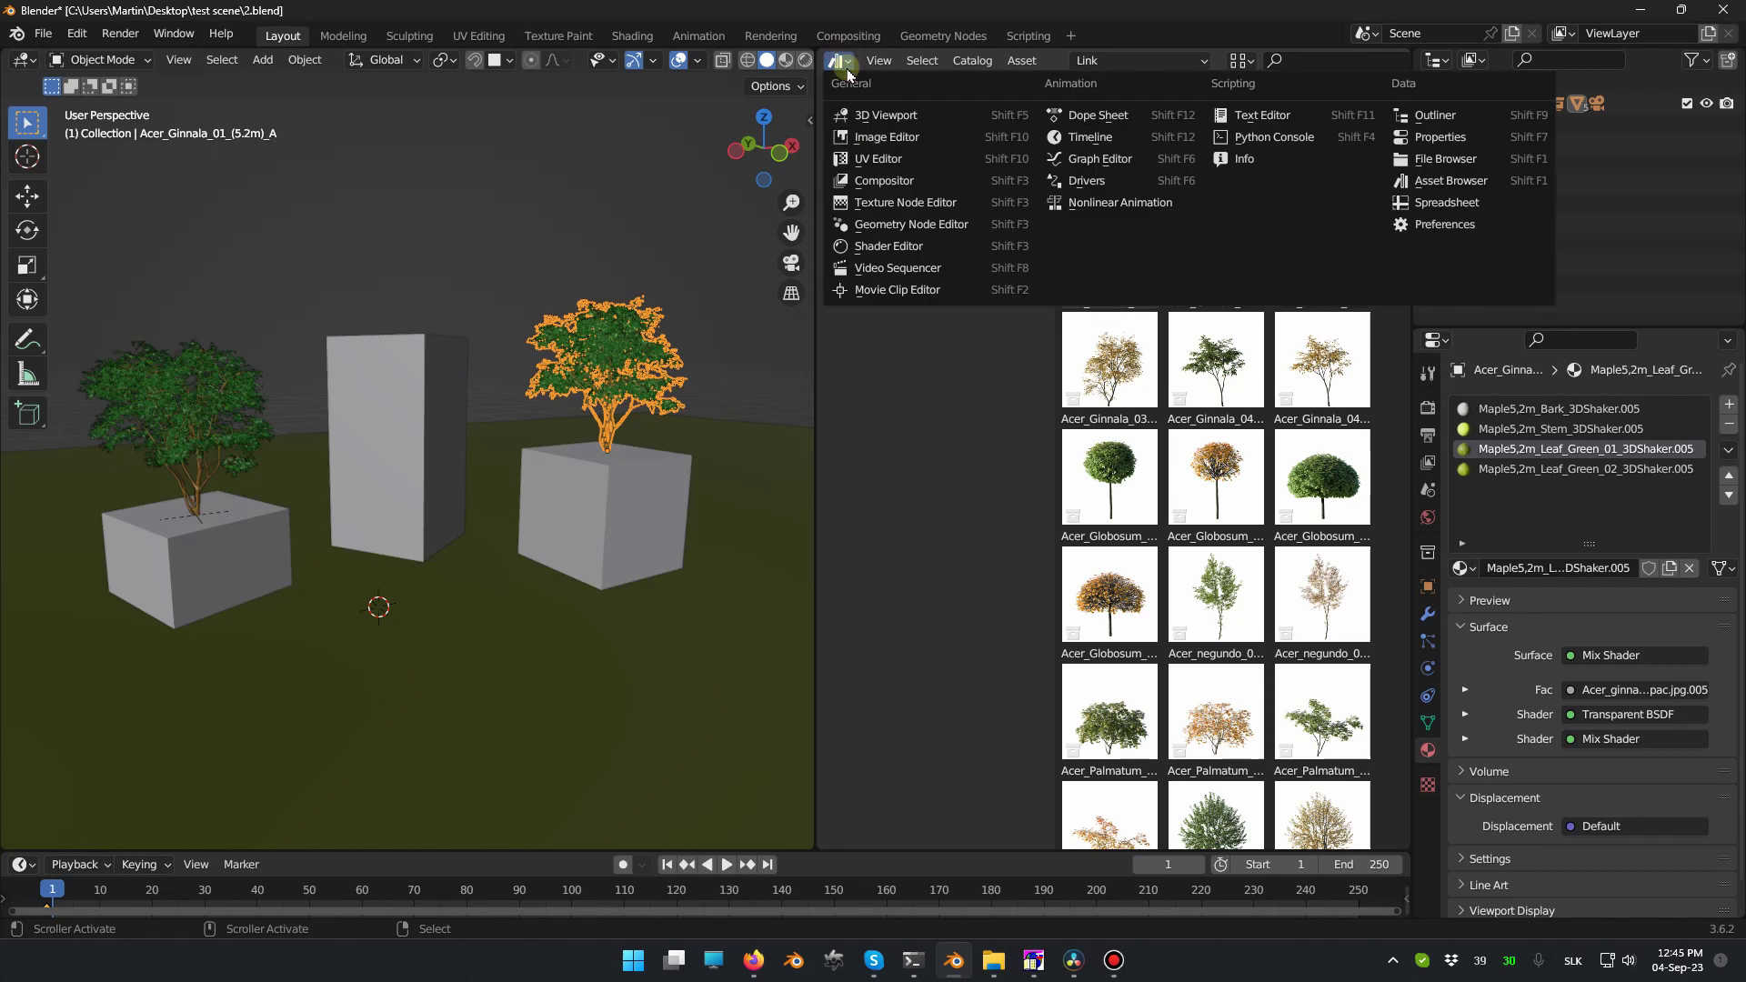
click(937, 255)
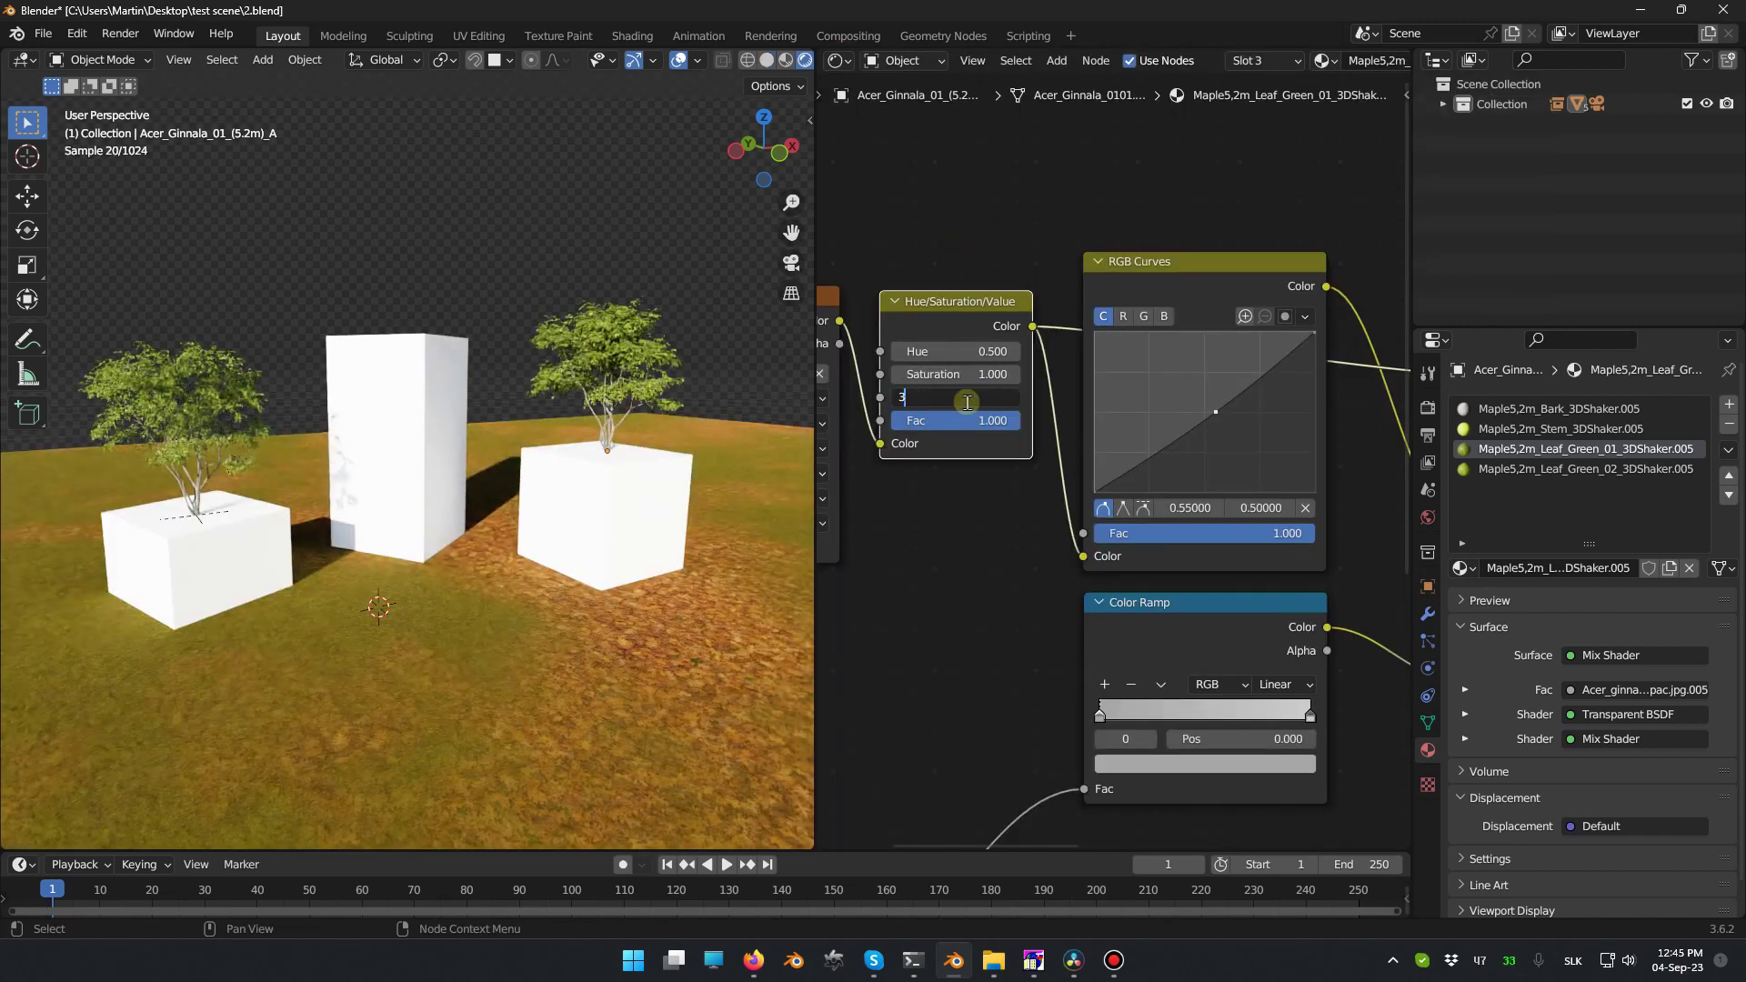
double_click(975, 350)
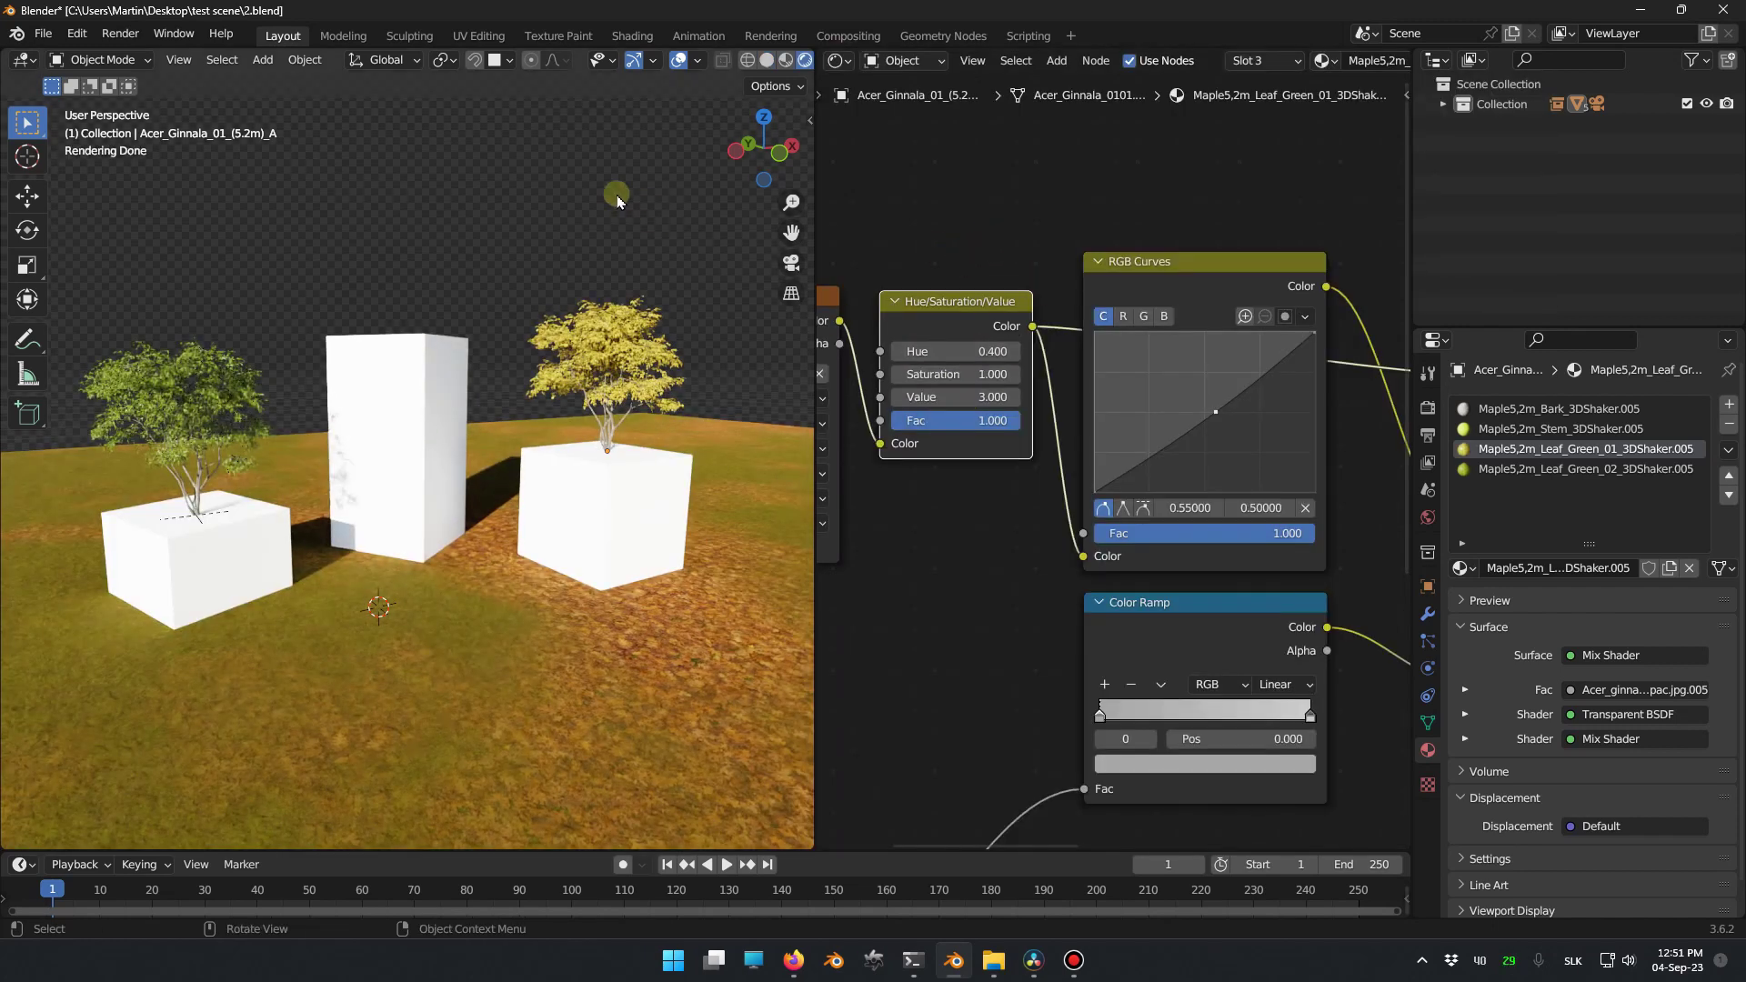
click(229, 370)
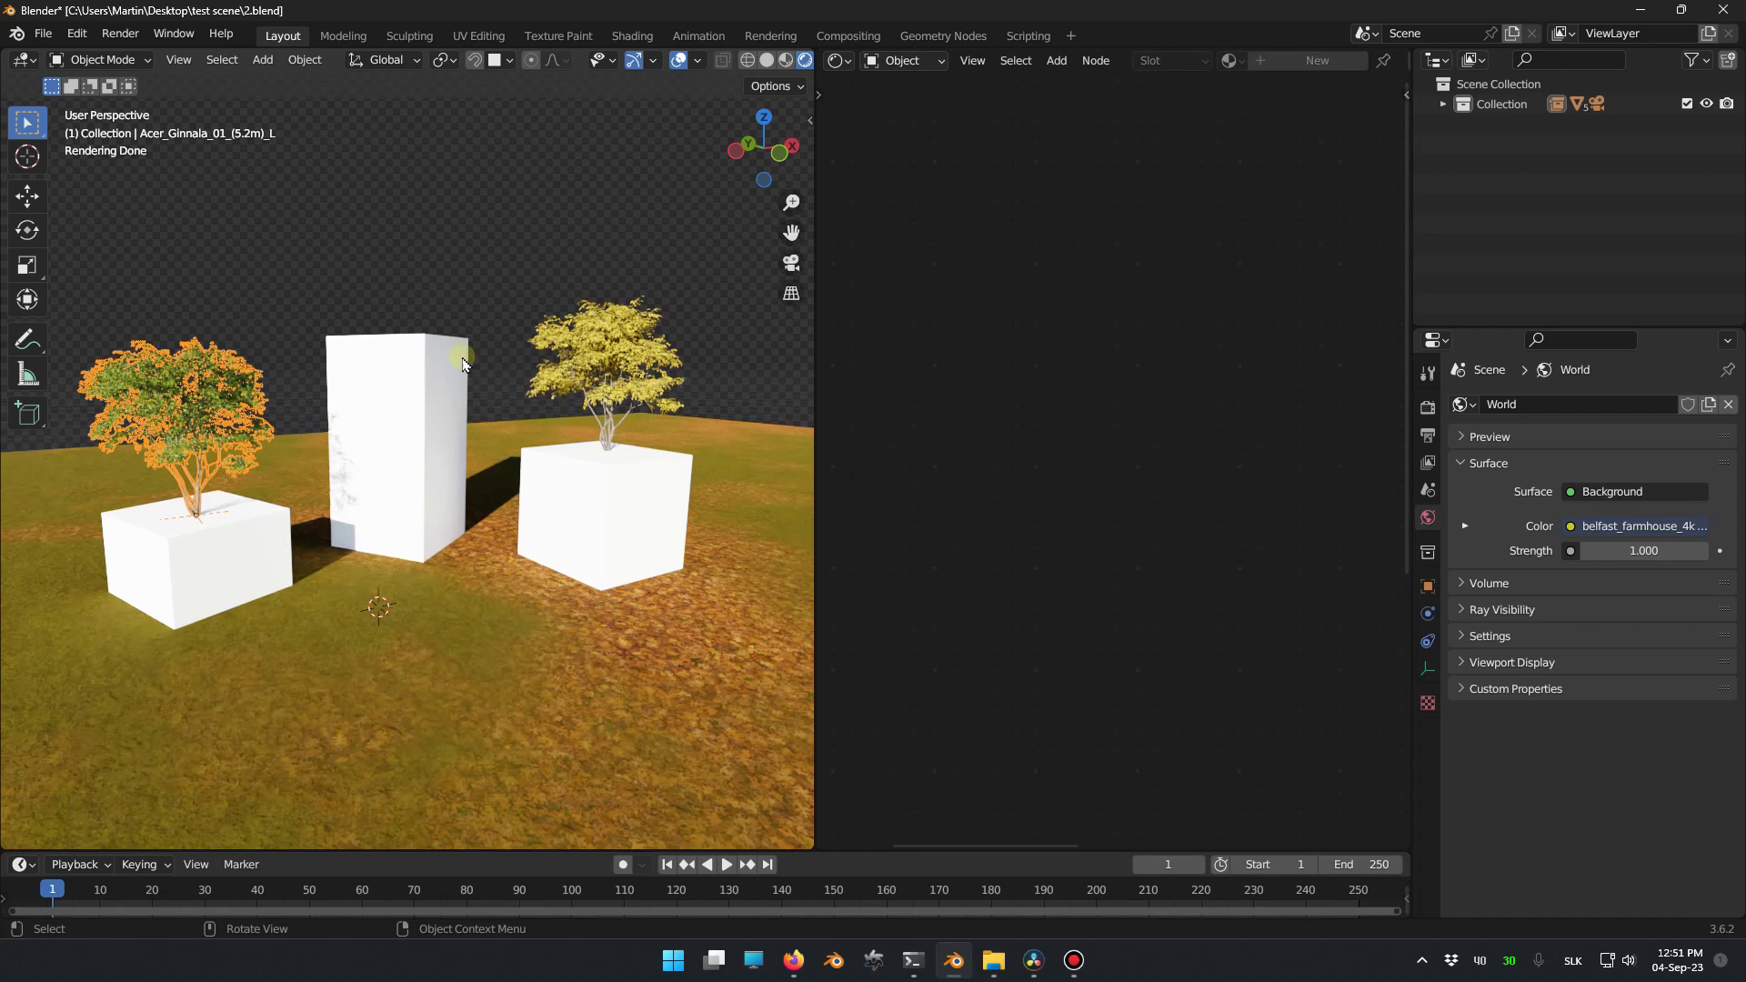
Check the Deciduous trees source folder, then select the left linked tree in the test scene.
click(993, 960)
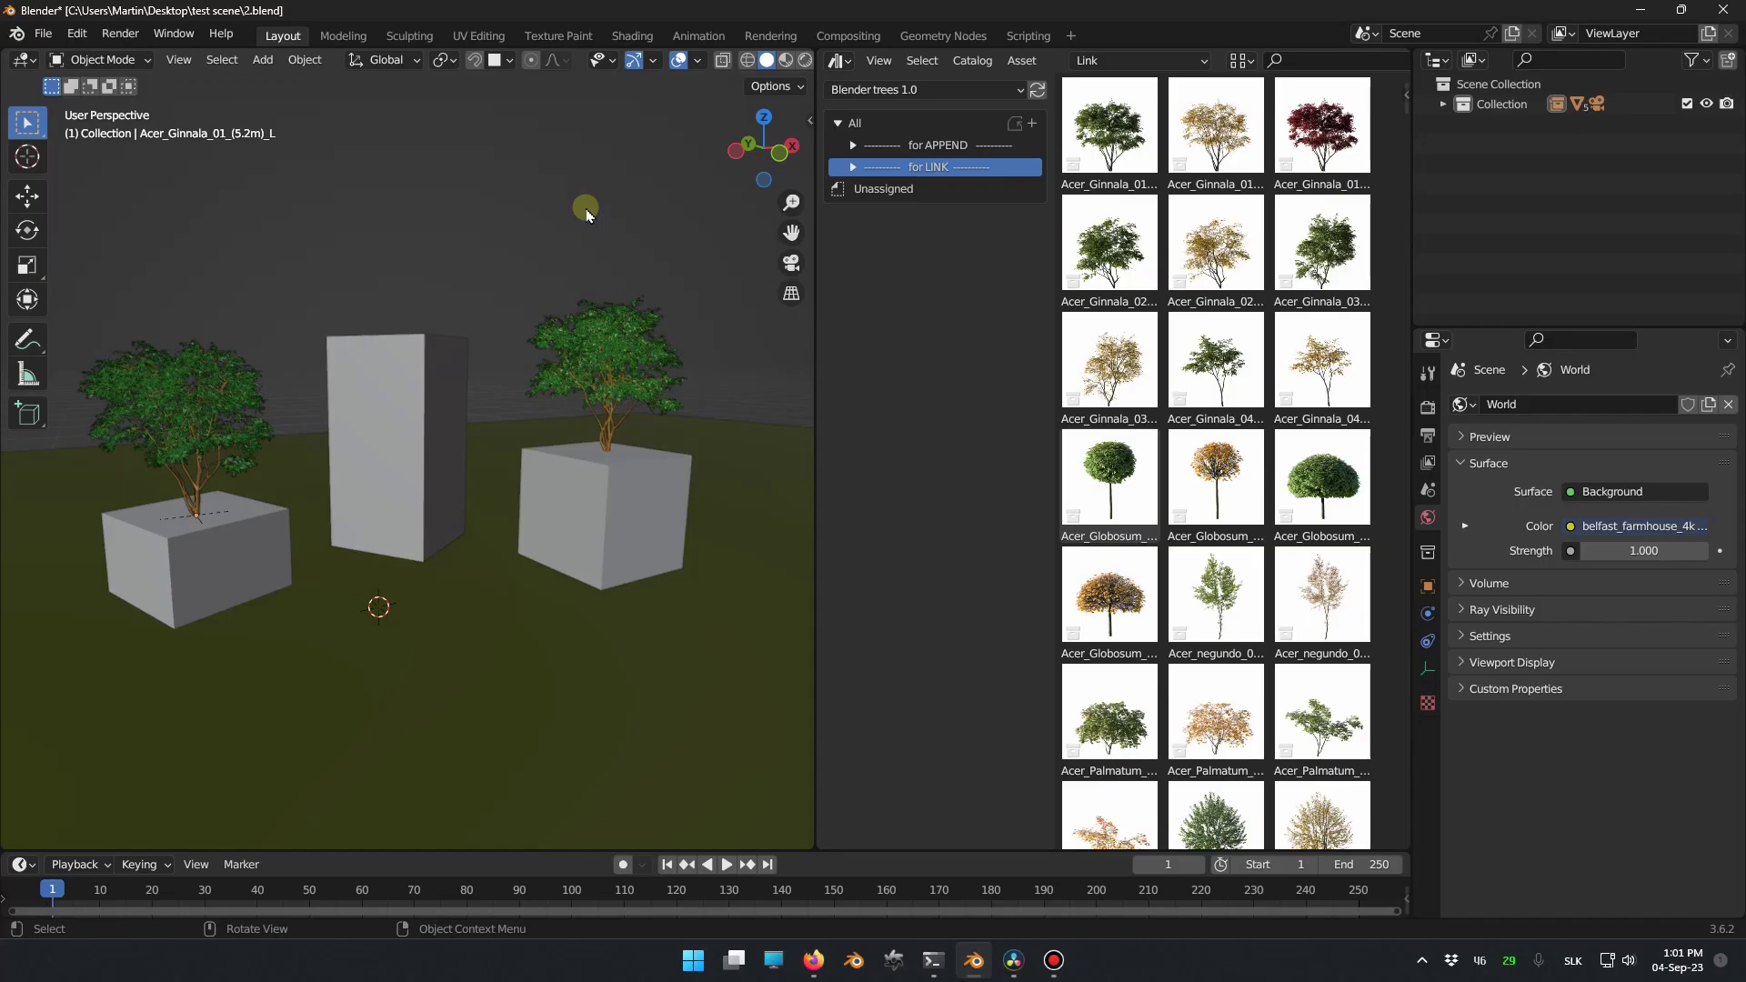
click(196, 392)
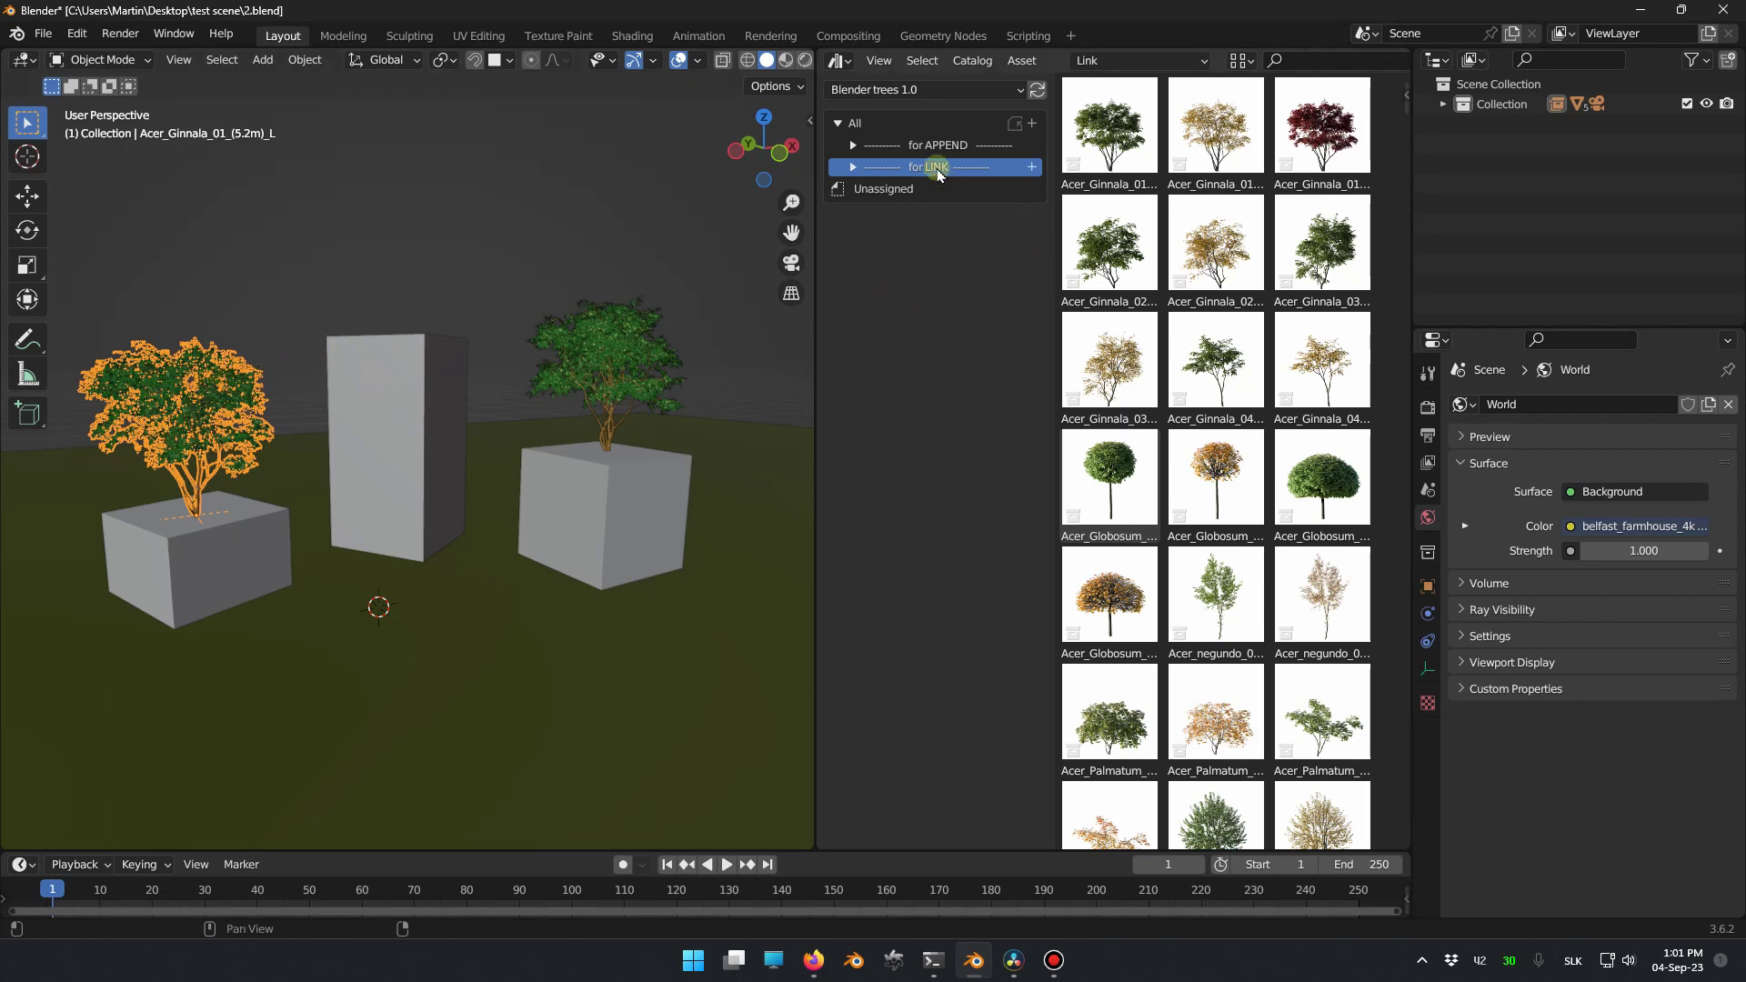
Open the Acer_Ginnala source file and set the leaf Hue/Saturation/Value node's Hue to 0.3.
right_click(1120, 151)
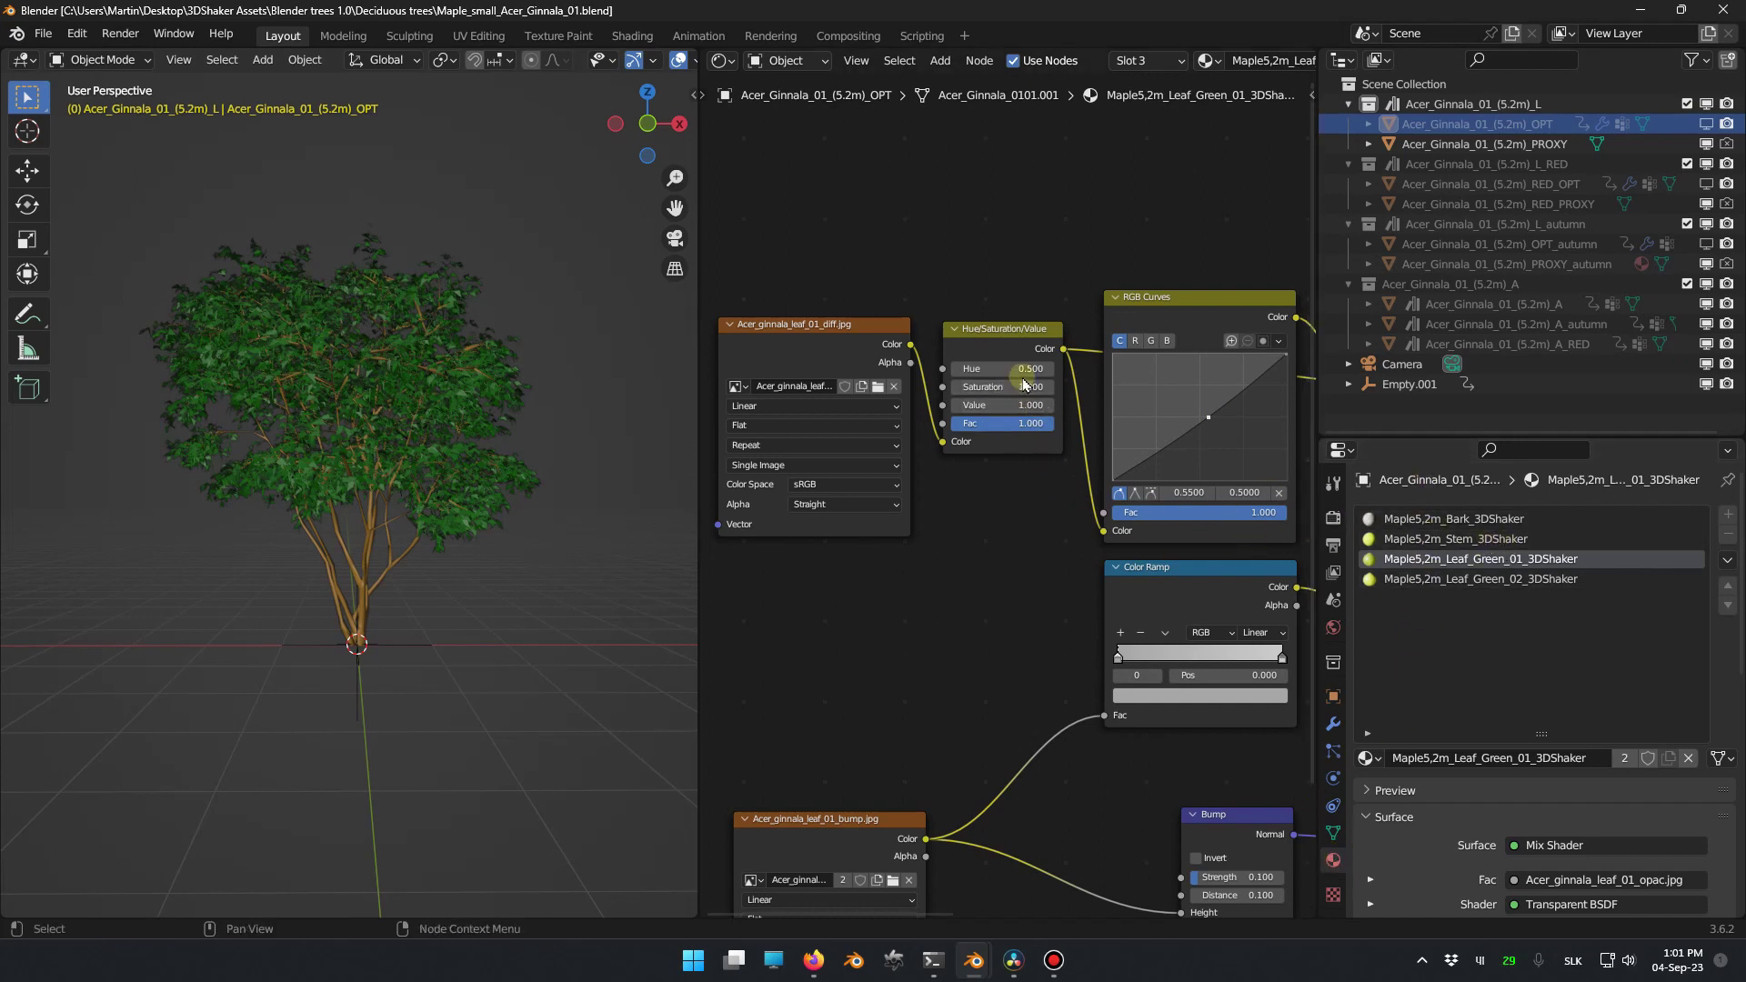
click(1025, 368)
text(.3)
key(Return)
Save the edited maple source file and close its window.
click(43, 33)
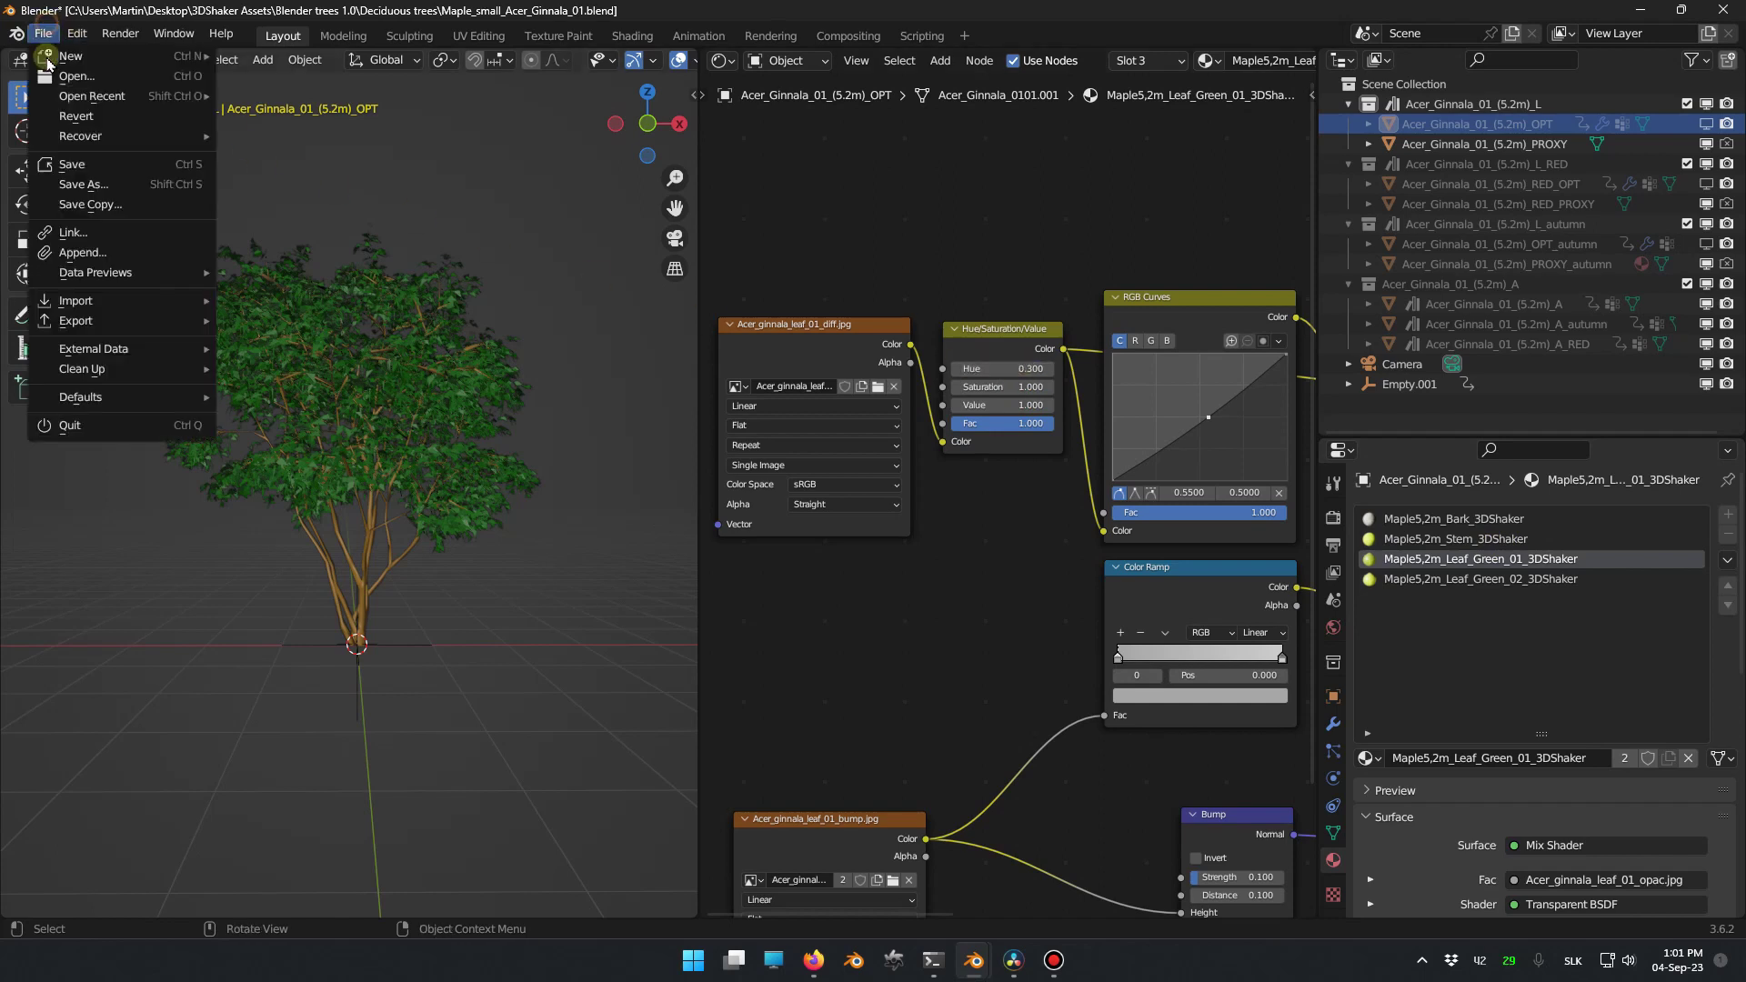
click(110, 164)
click(1715, 11)
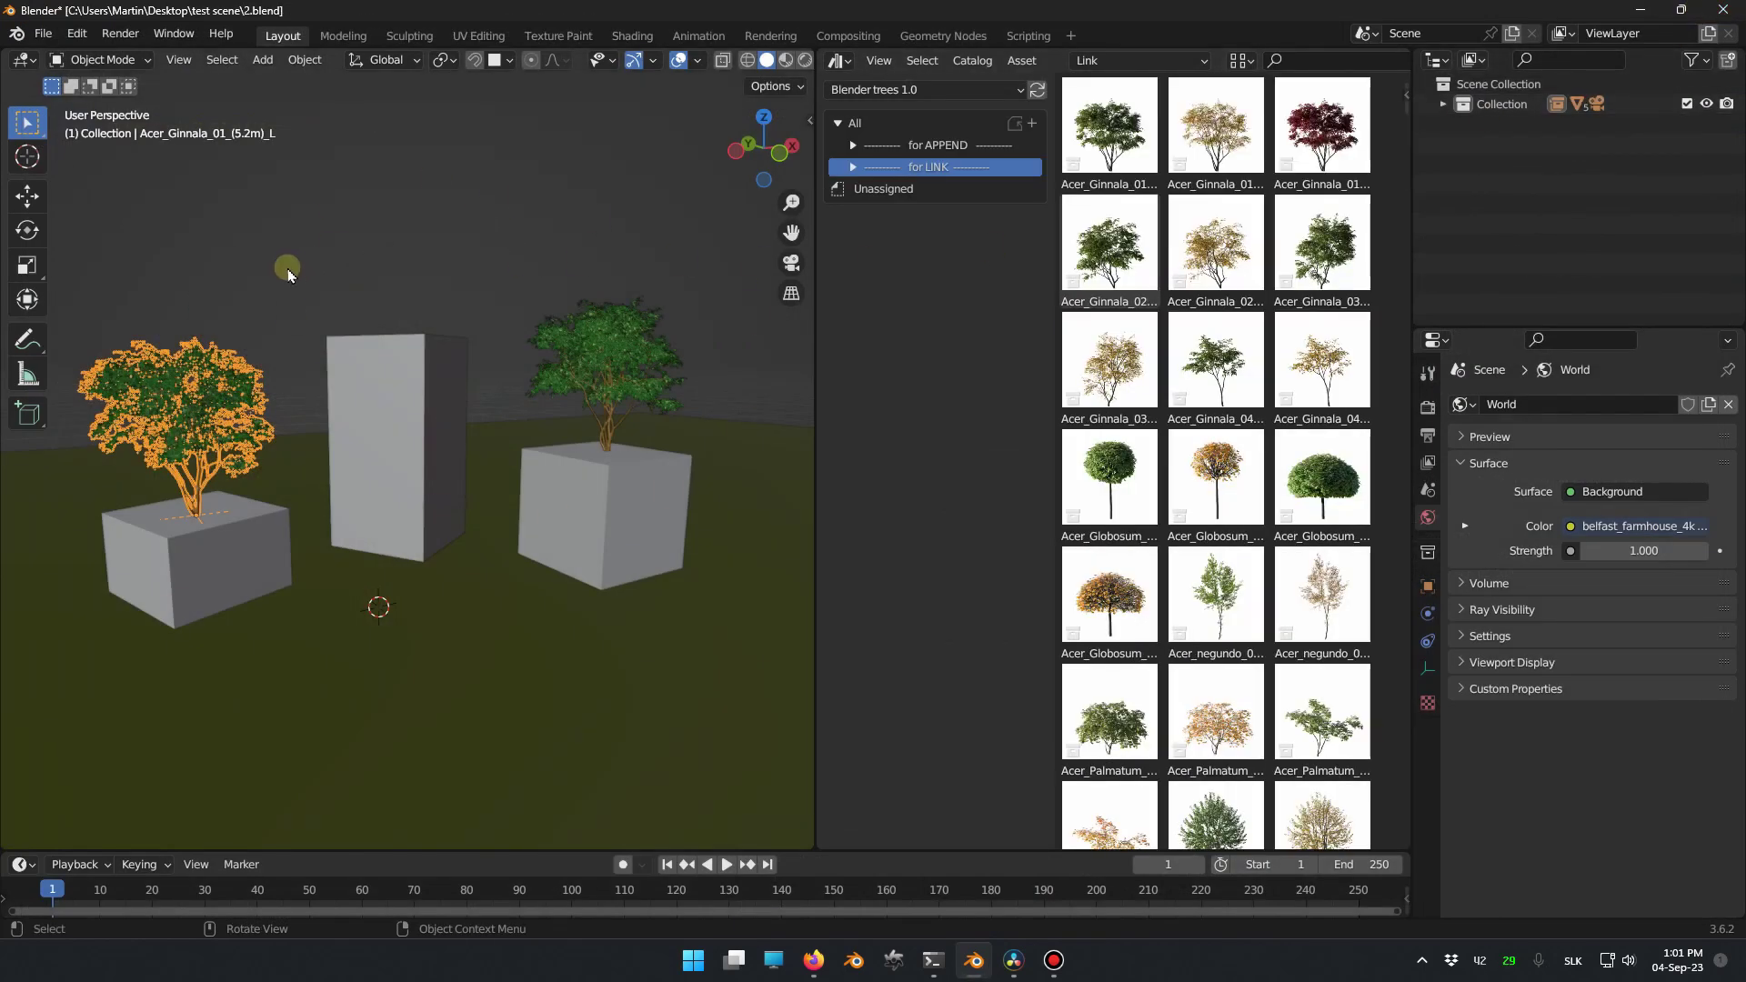
Save and revert test scene2.blend, then view it in Rendered shading with the tree deselected.
click(52, 36)
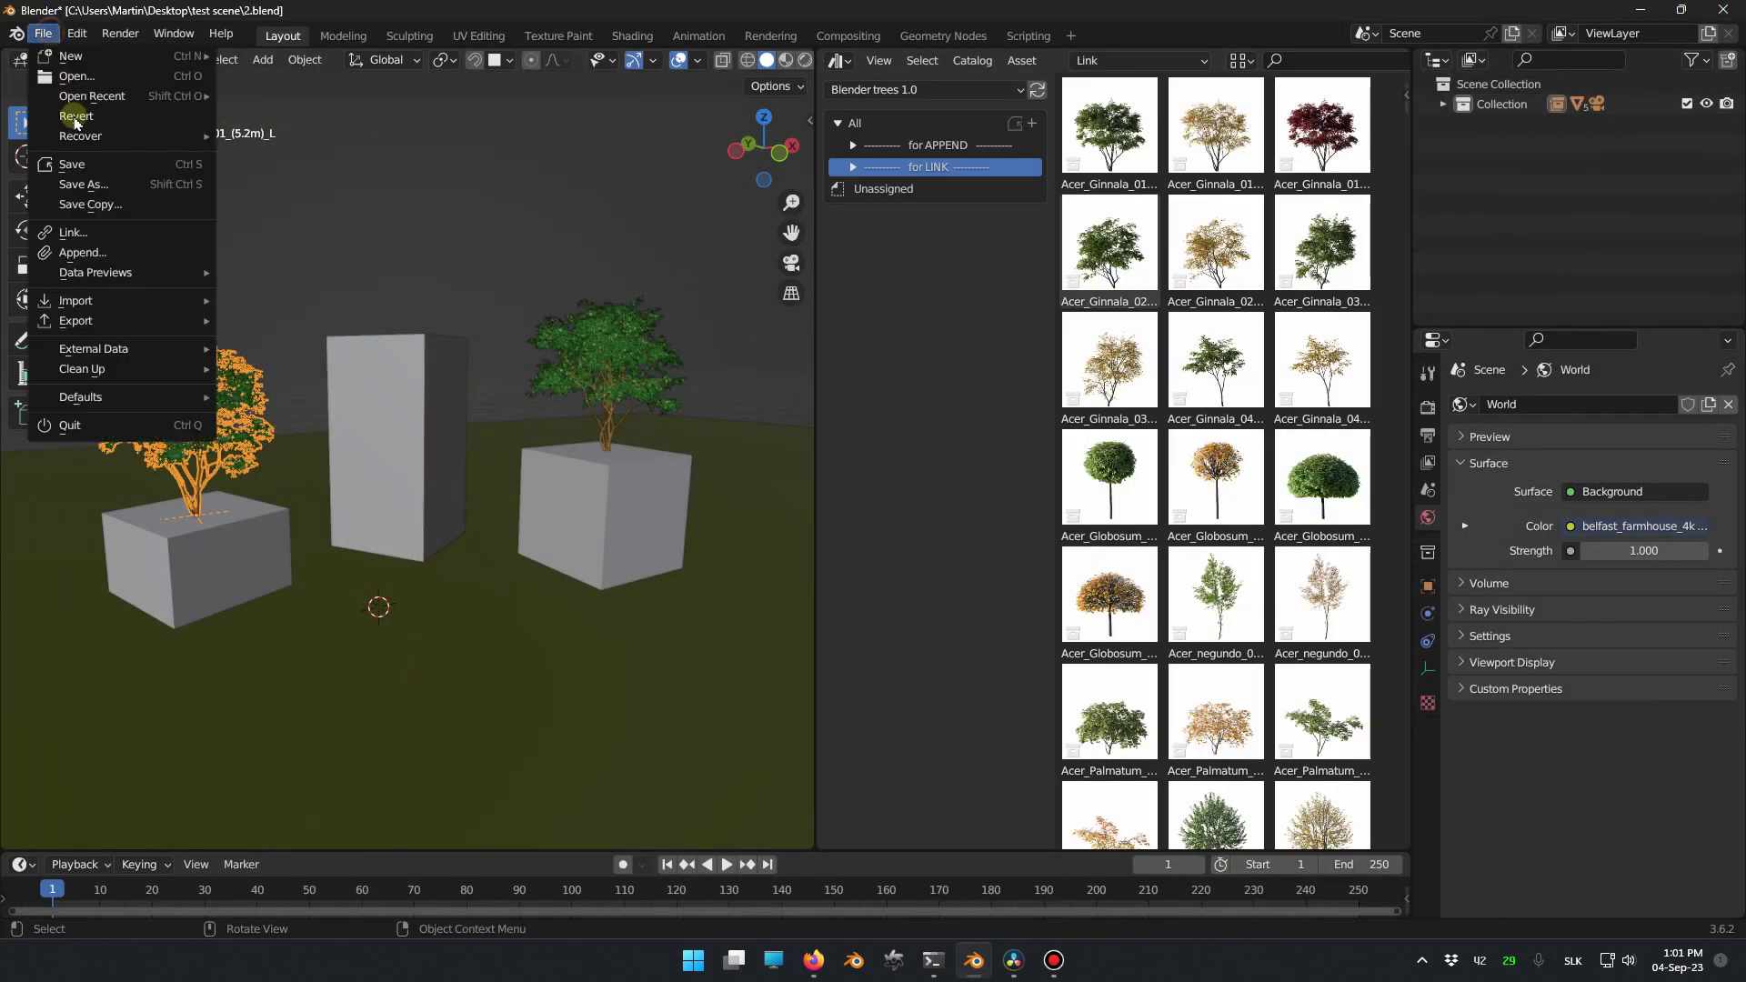
click(91, 165)
click(54, 38)
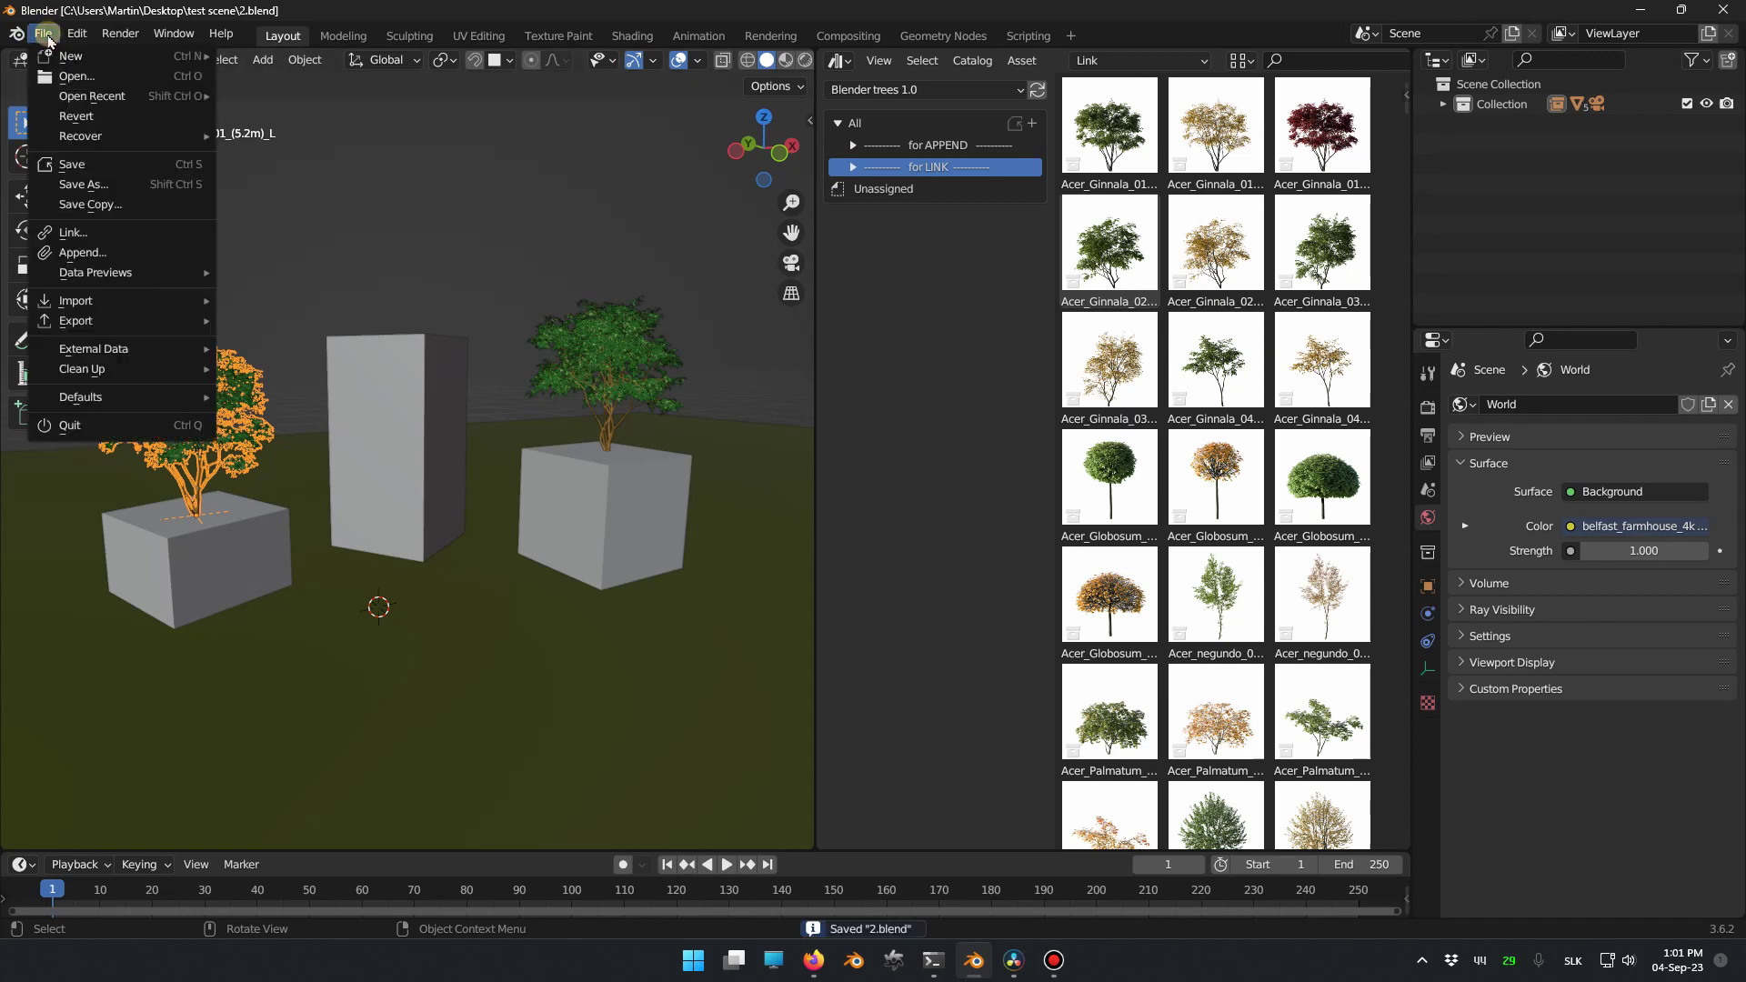
click(124, 116)
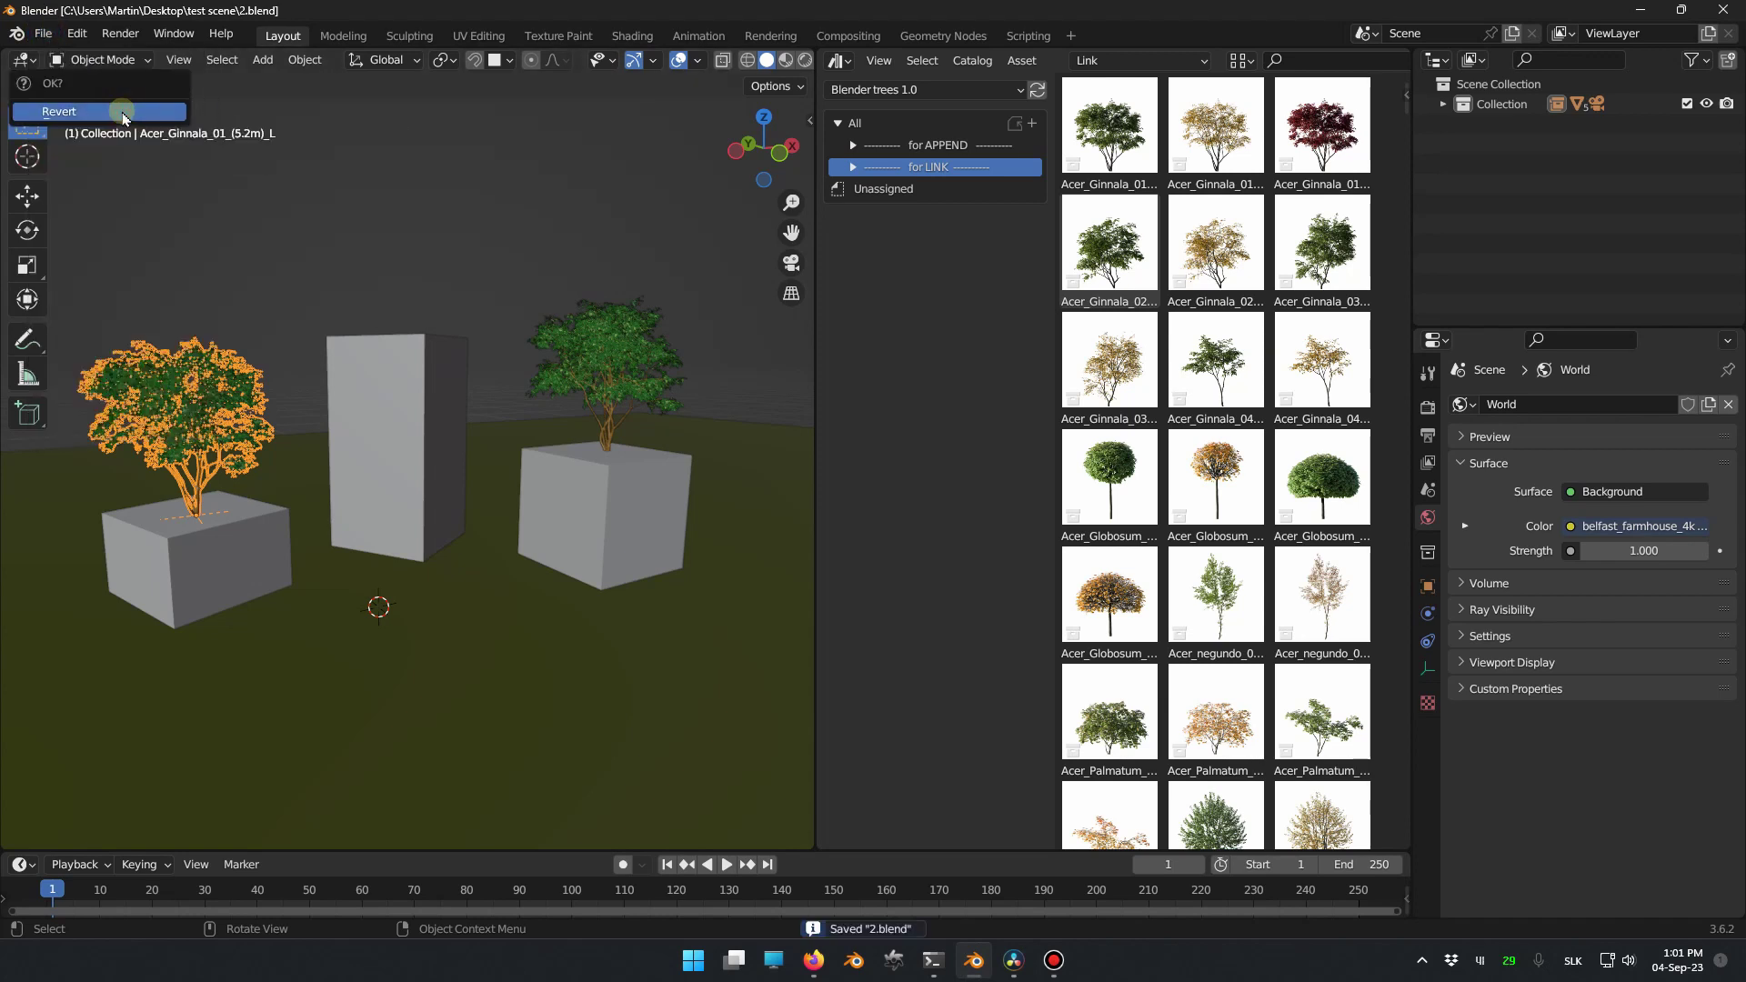
click(128, 119)
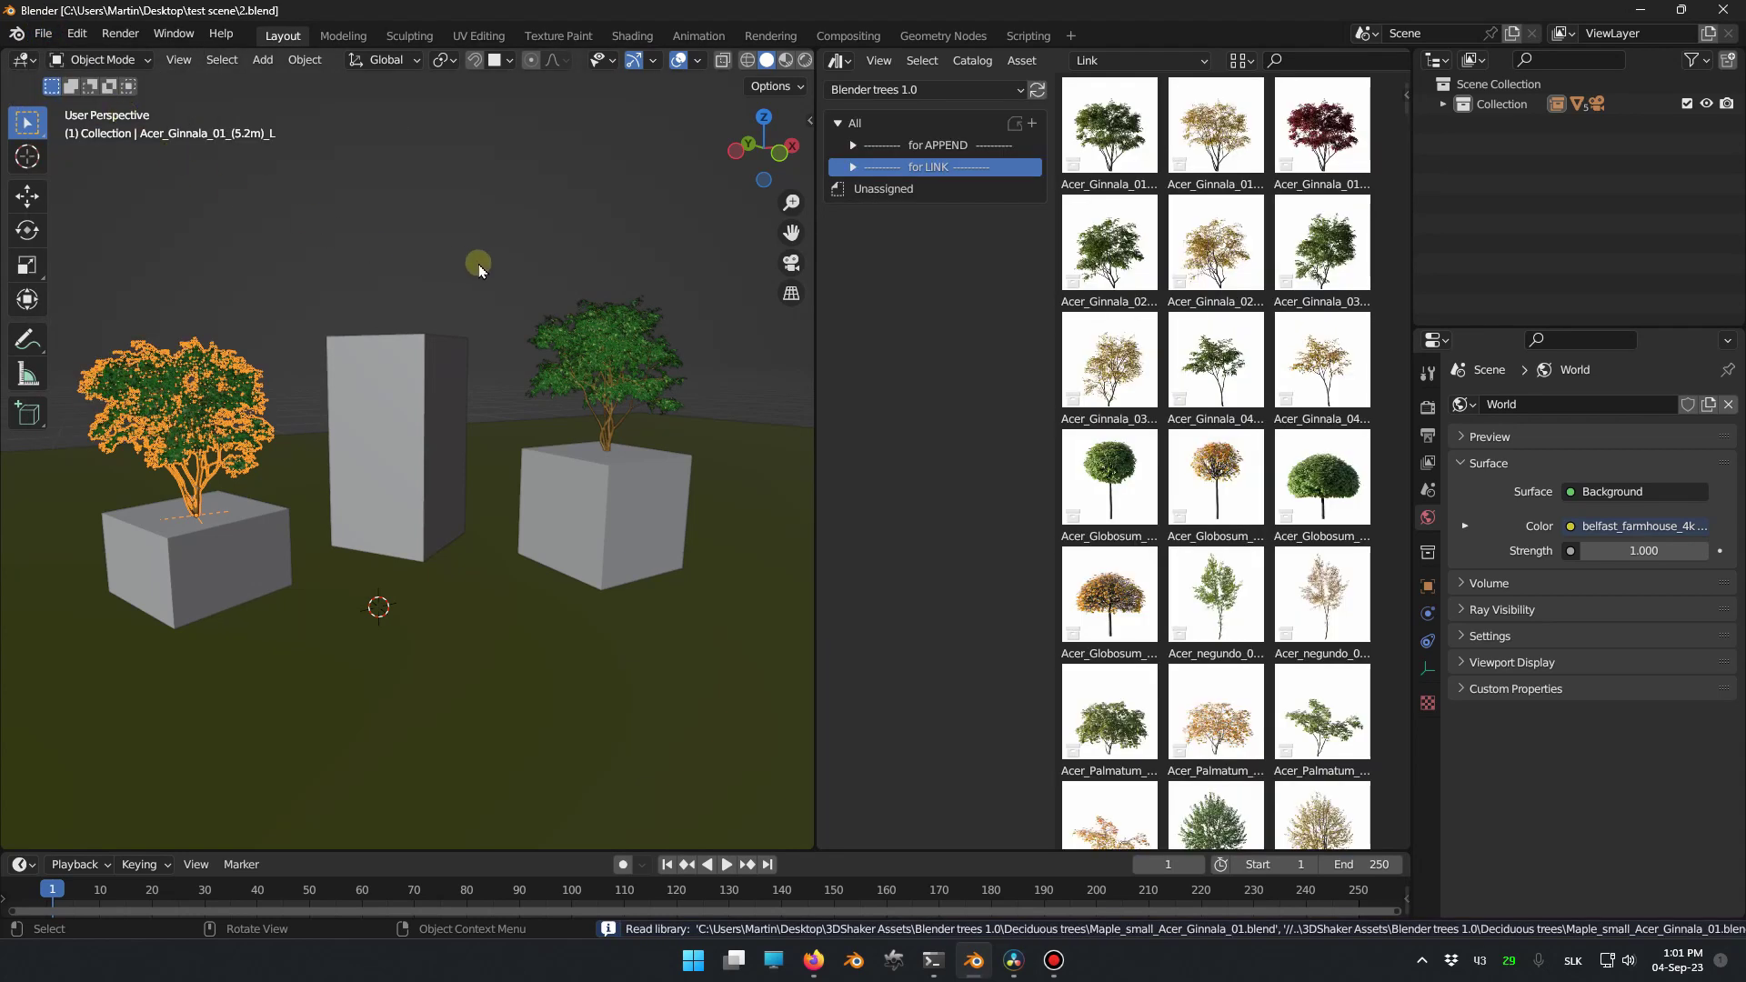
click(806, 61)
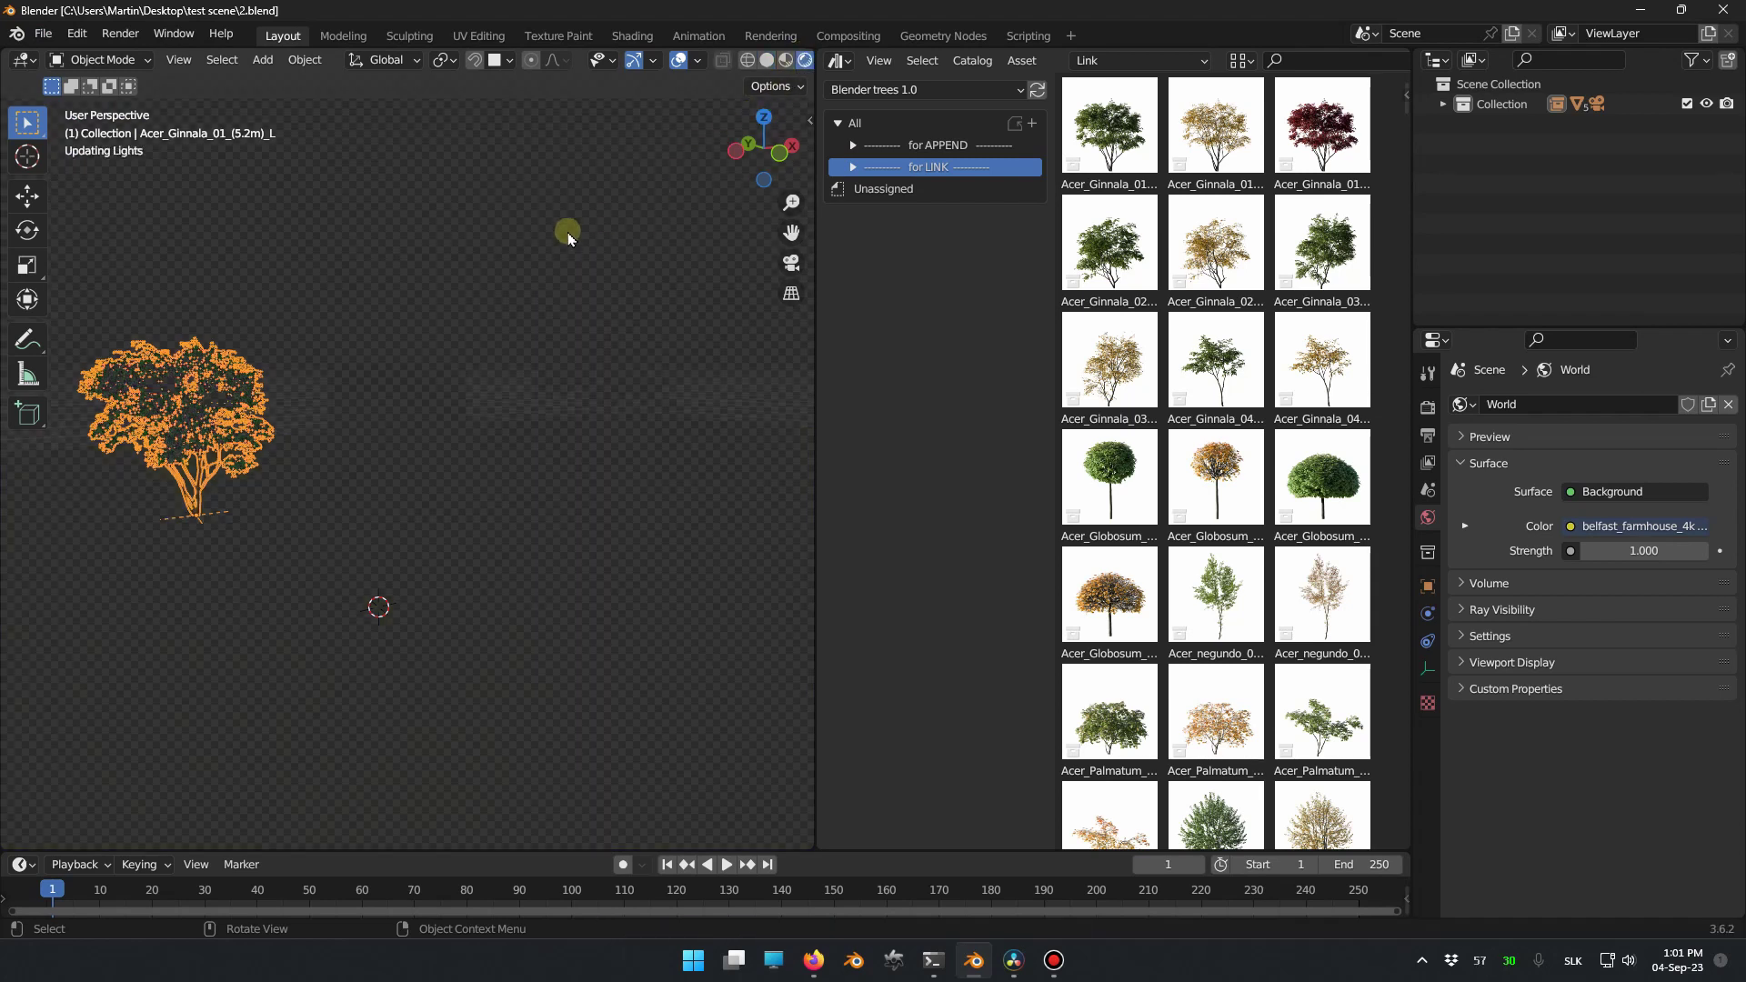
click(150, 314)
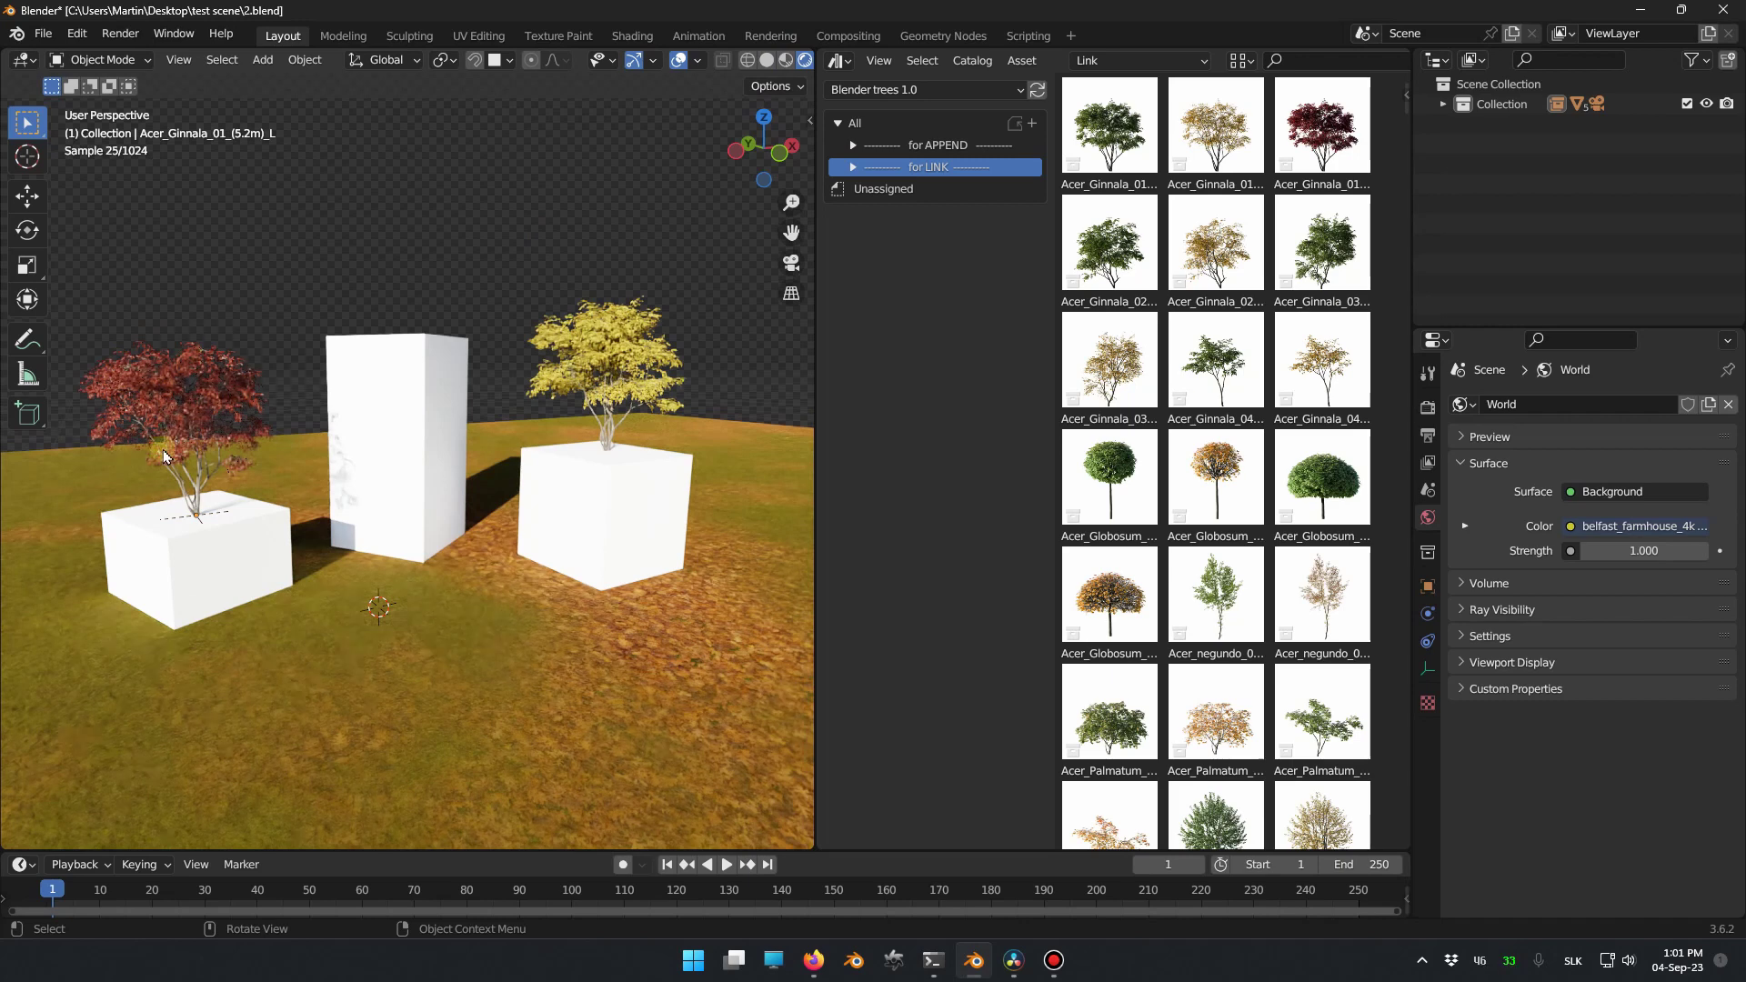
Open 1_preview vs render_comparison.blend with the maple viewport preview beside test 2.png.
click(274, 264)
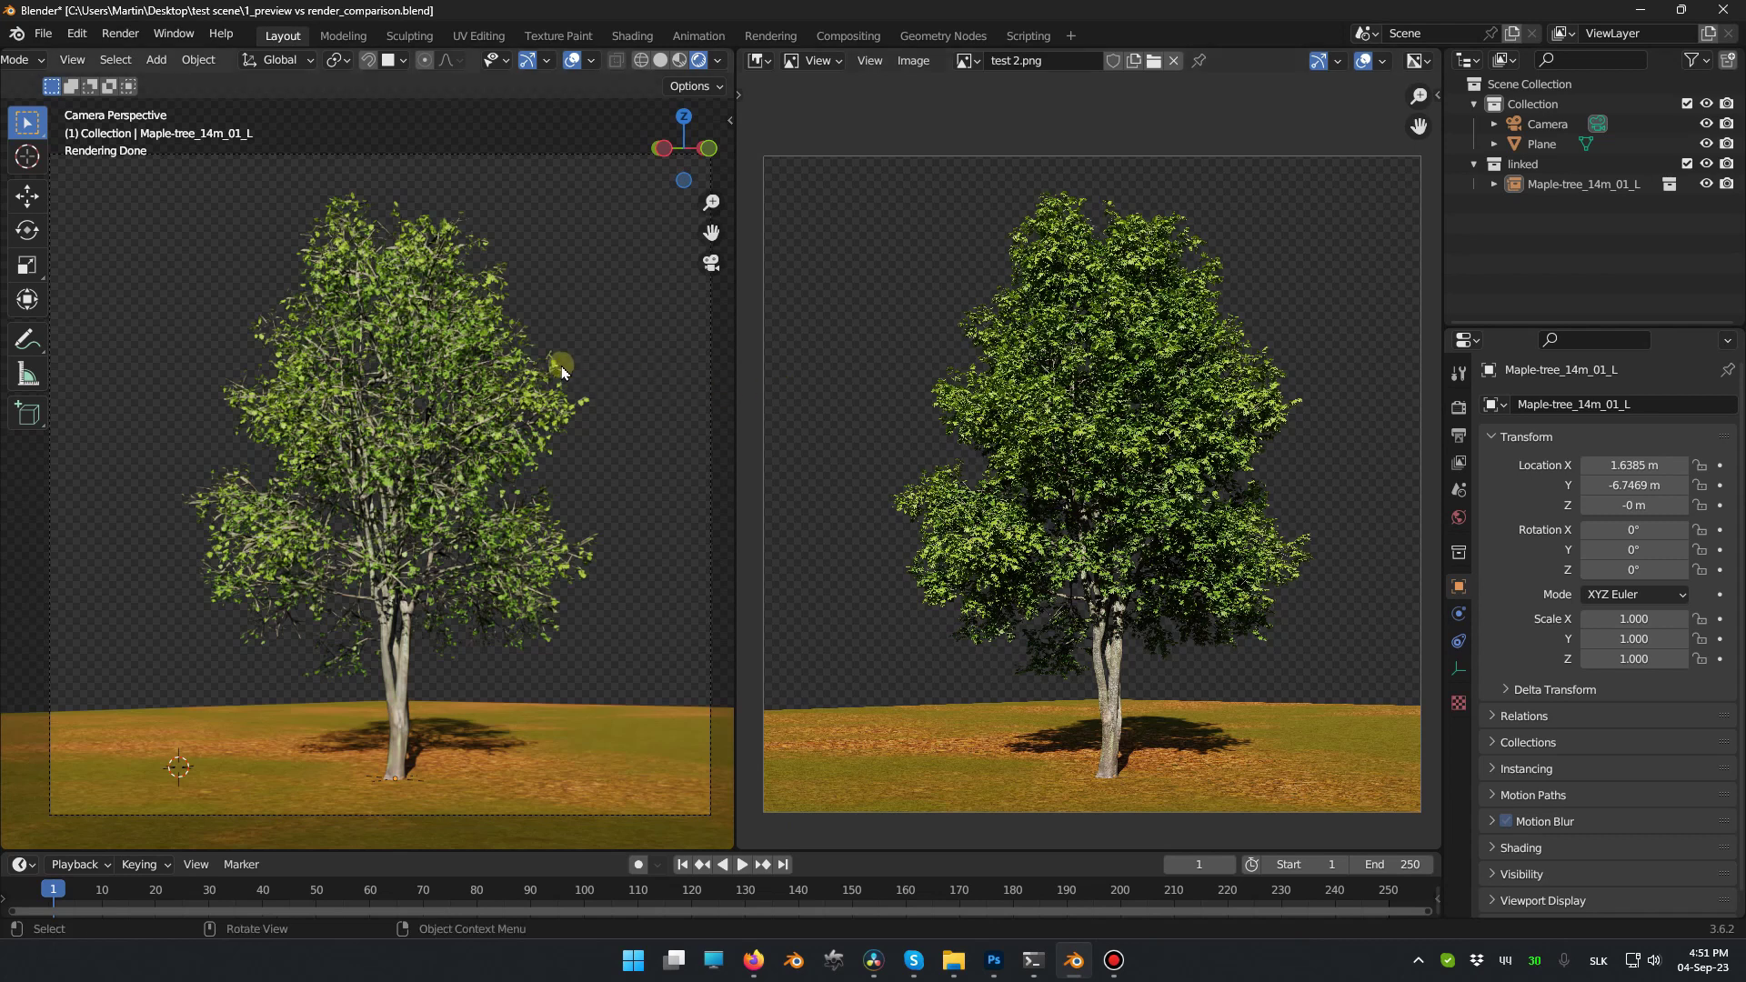
click(538, 383)
middle_drag(581, 342, 438, 296)
click(438, 296)
scroll(437, 296, up, 4)
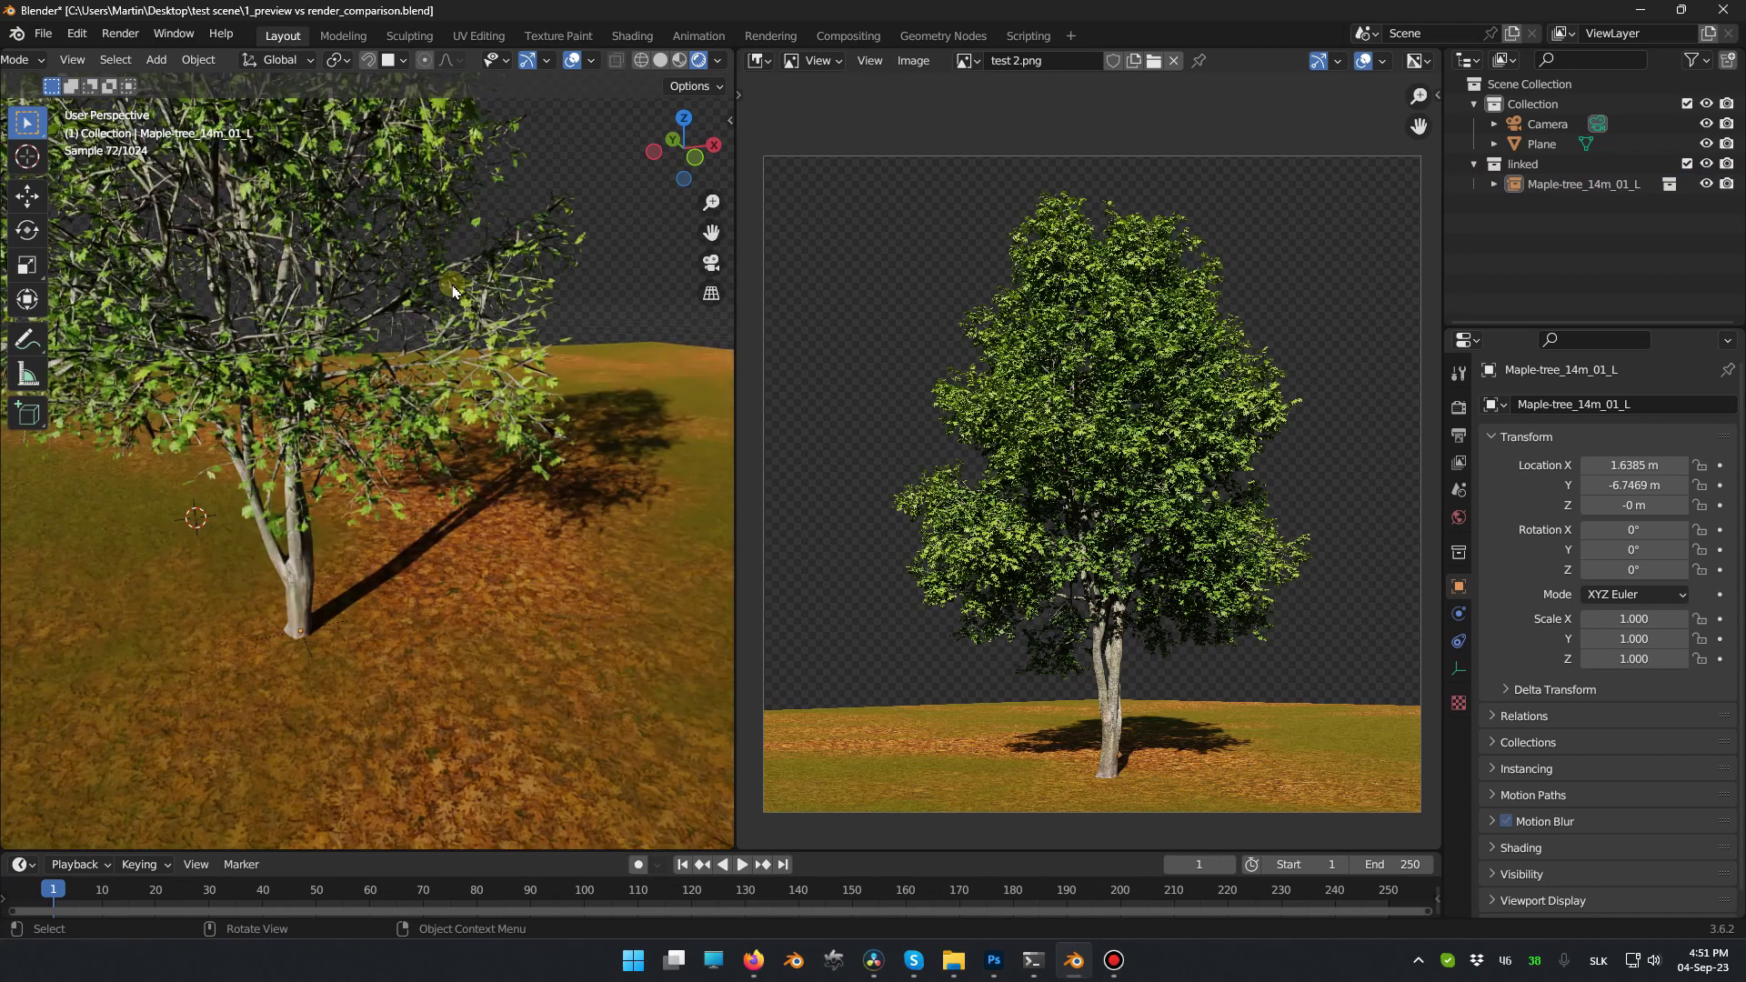
key(KP_0)
scroll(453, 289, up, 6)
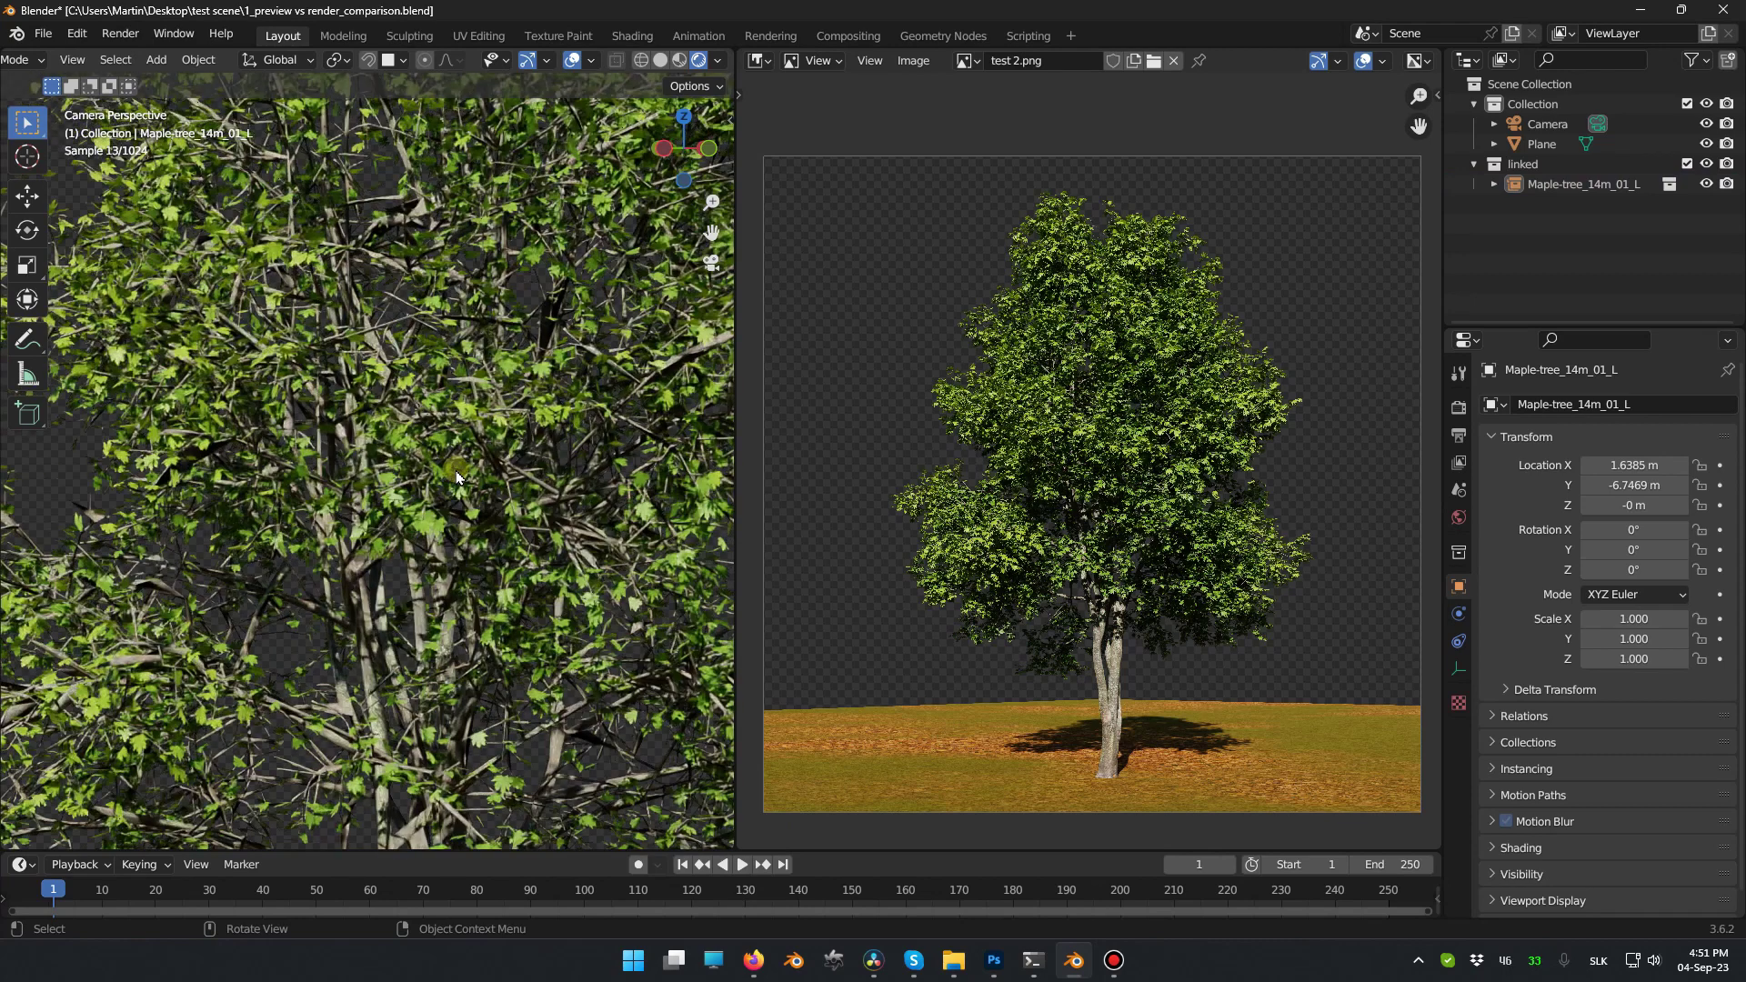
scroll(456, 477, down, 6)
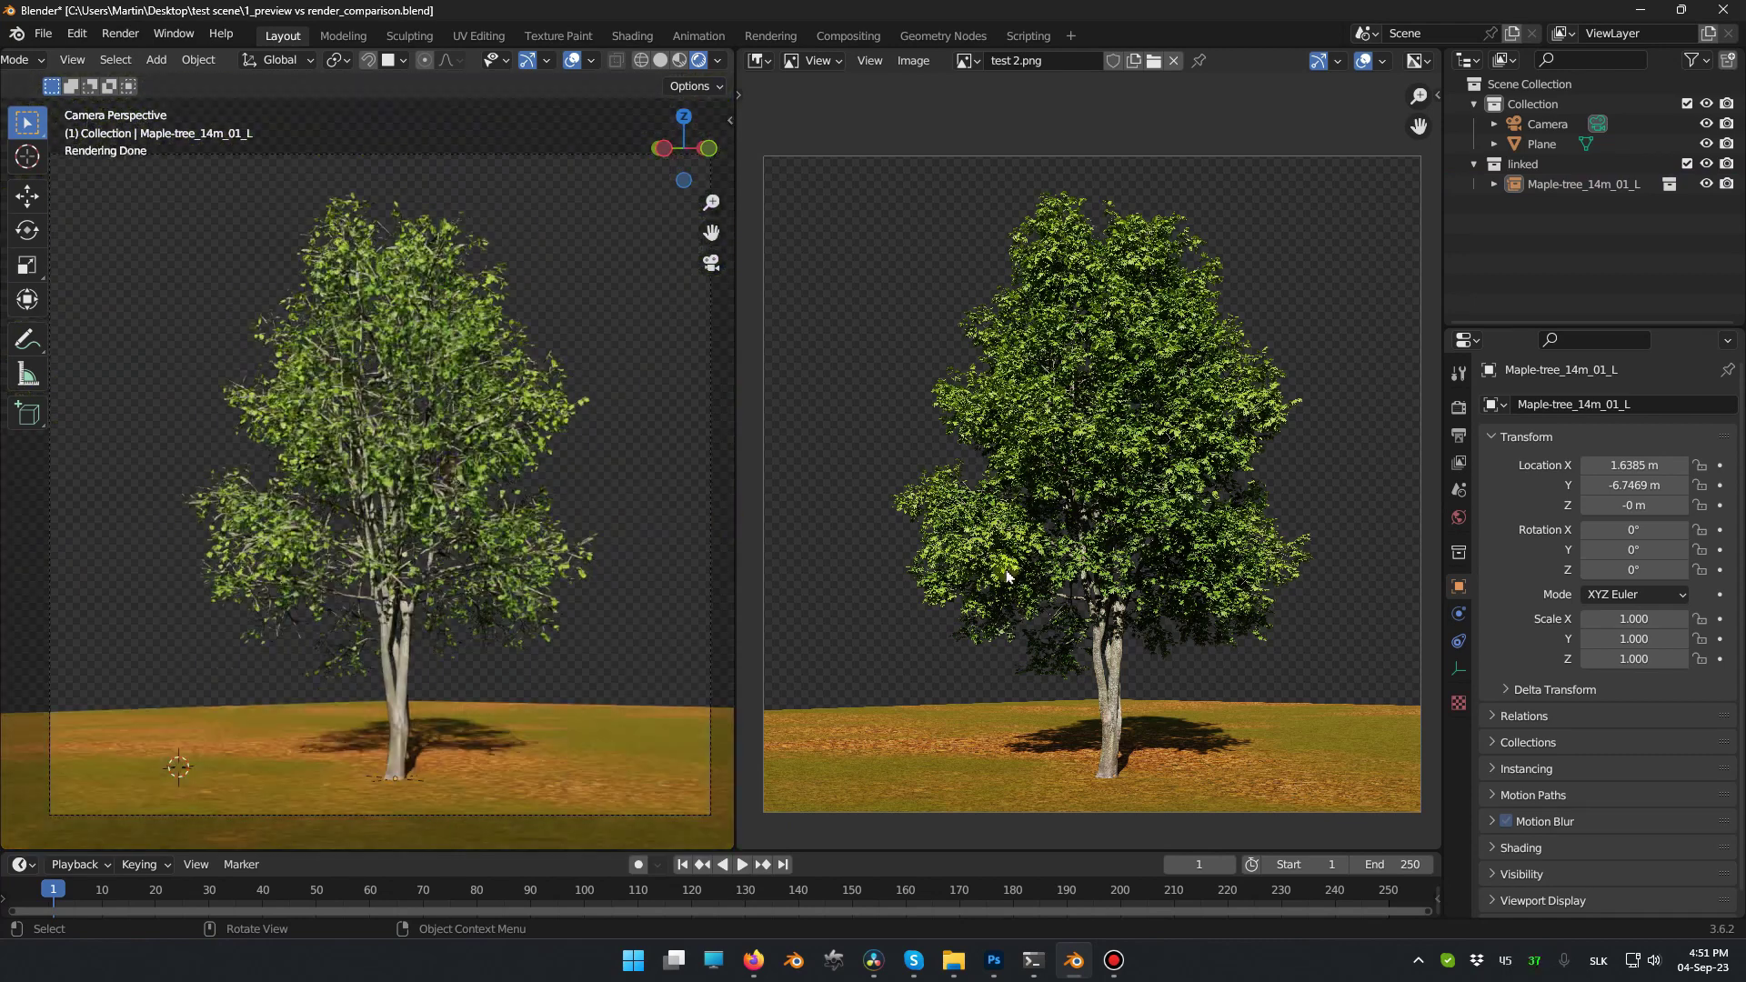
scroll(1142, 546, up, 8)
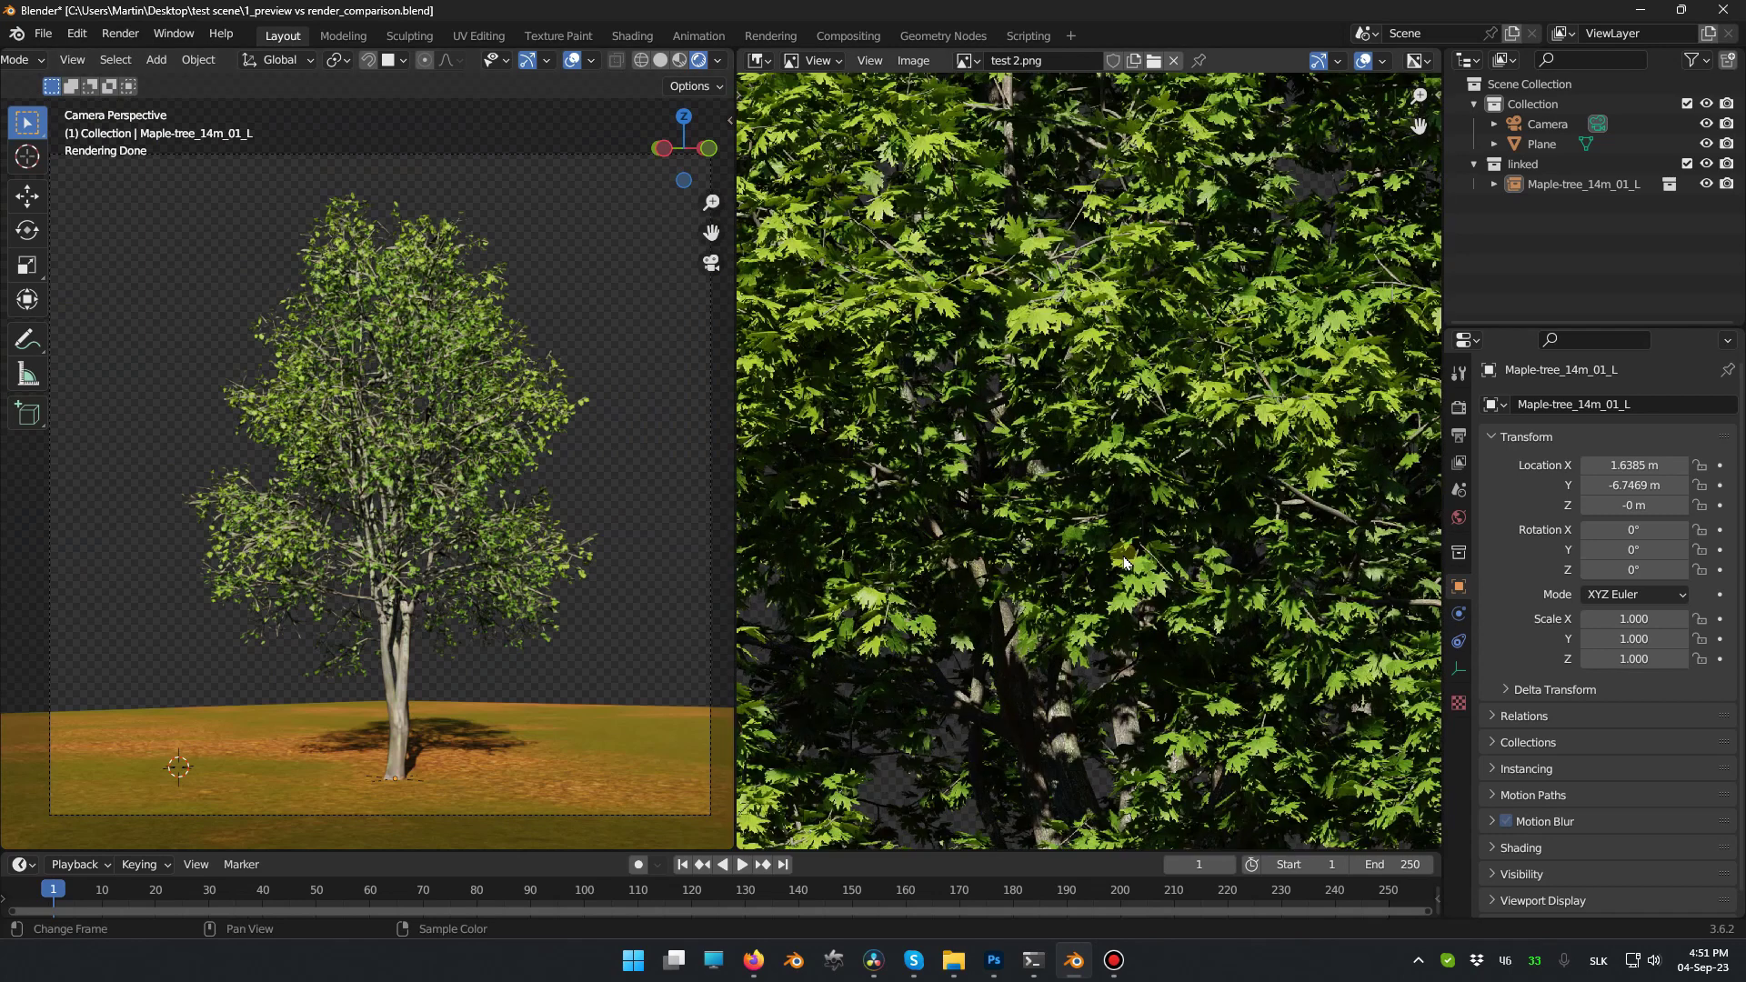
scroll(1125, 562, down, 8)
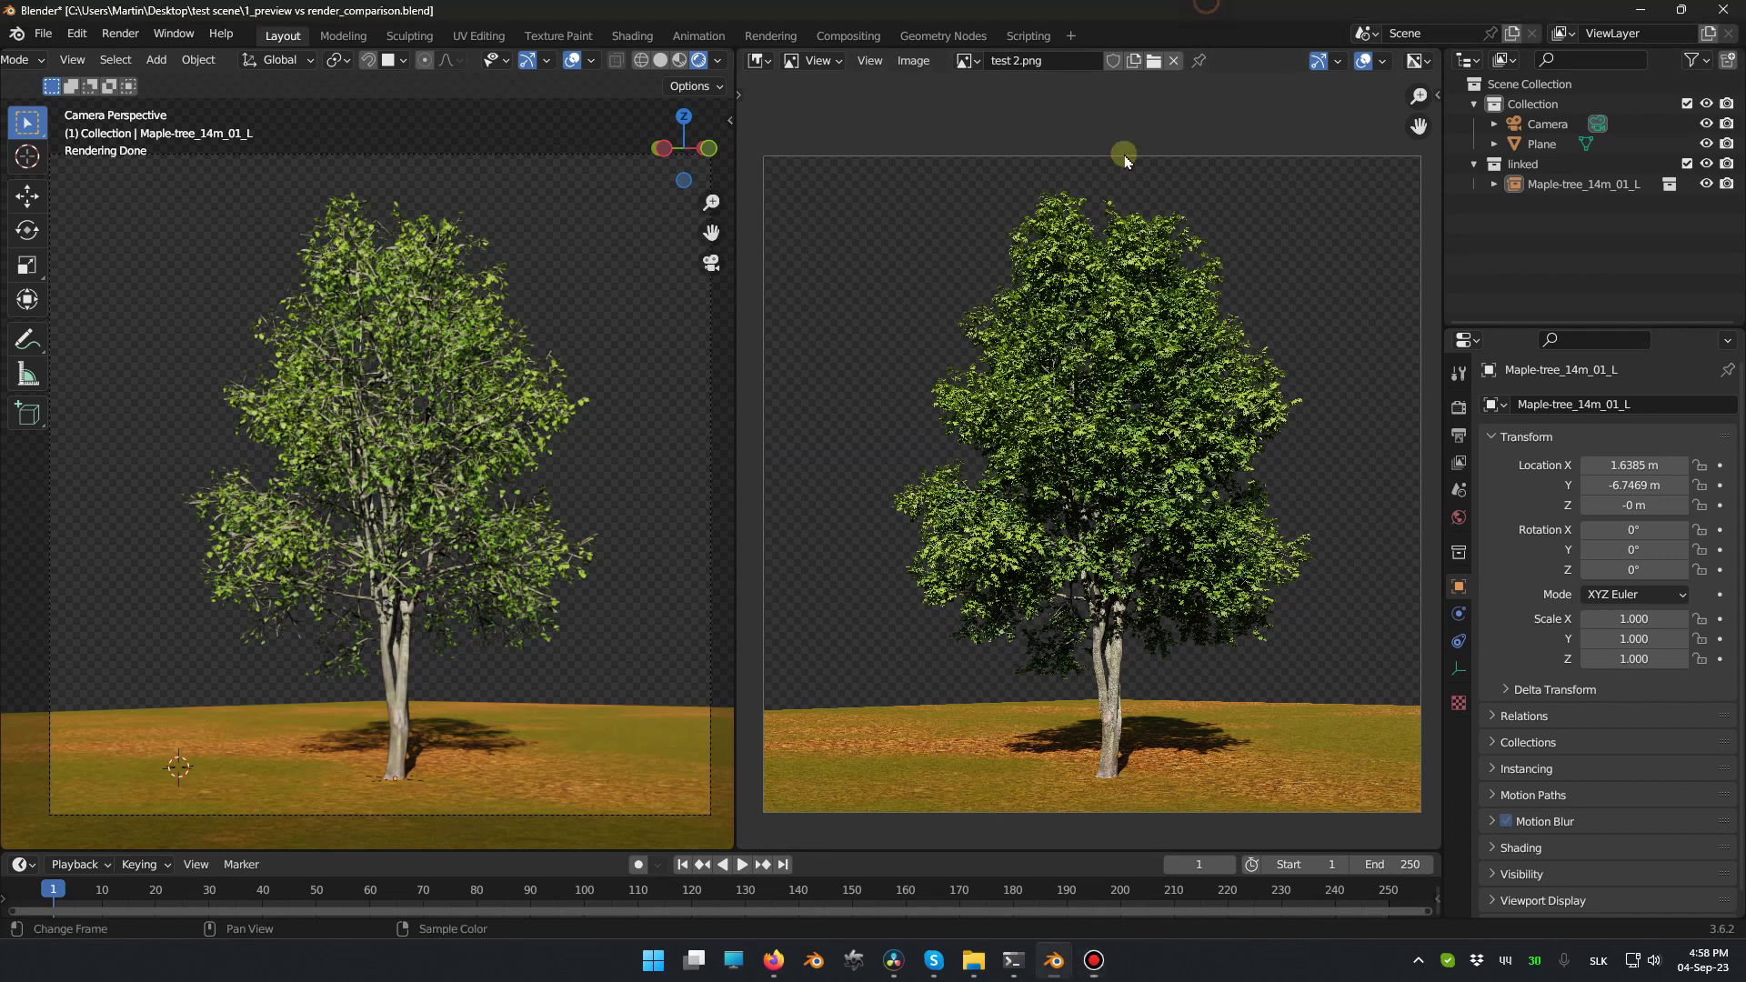
Turn the right editor into the Asset Browser and open the Maple-tree's source .blend file.
click(760, 60)
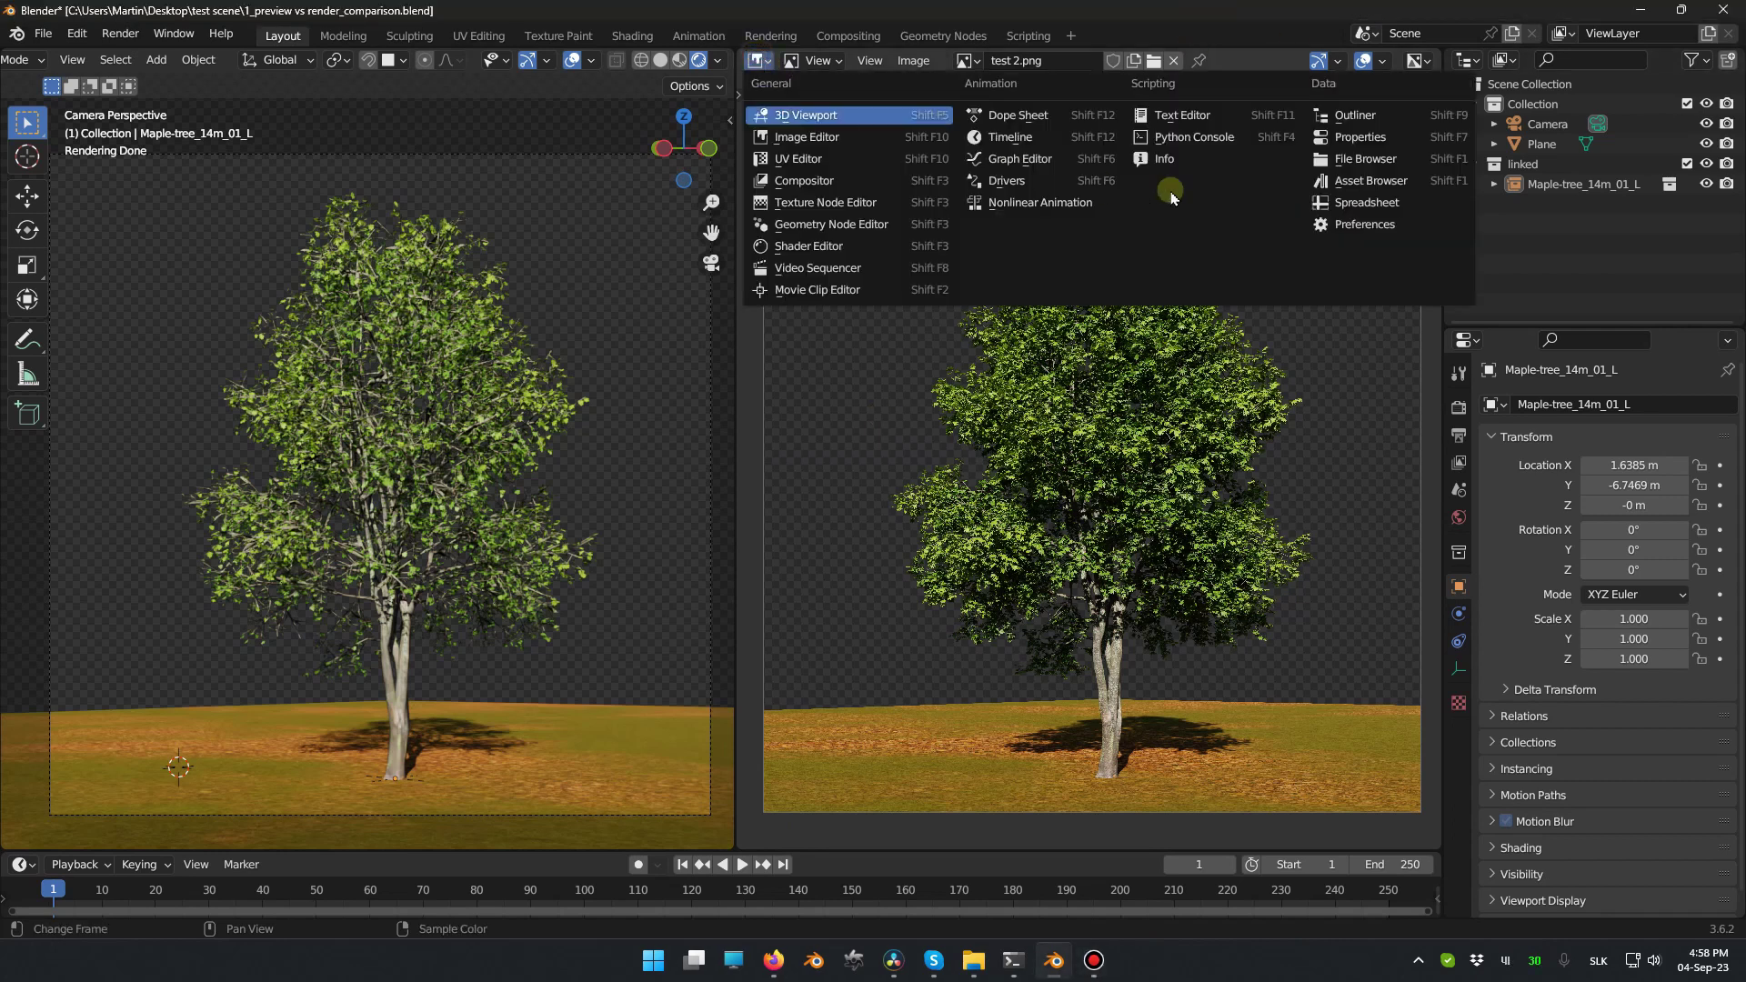
click(1335, 181)
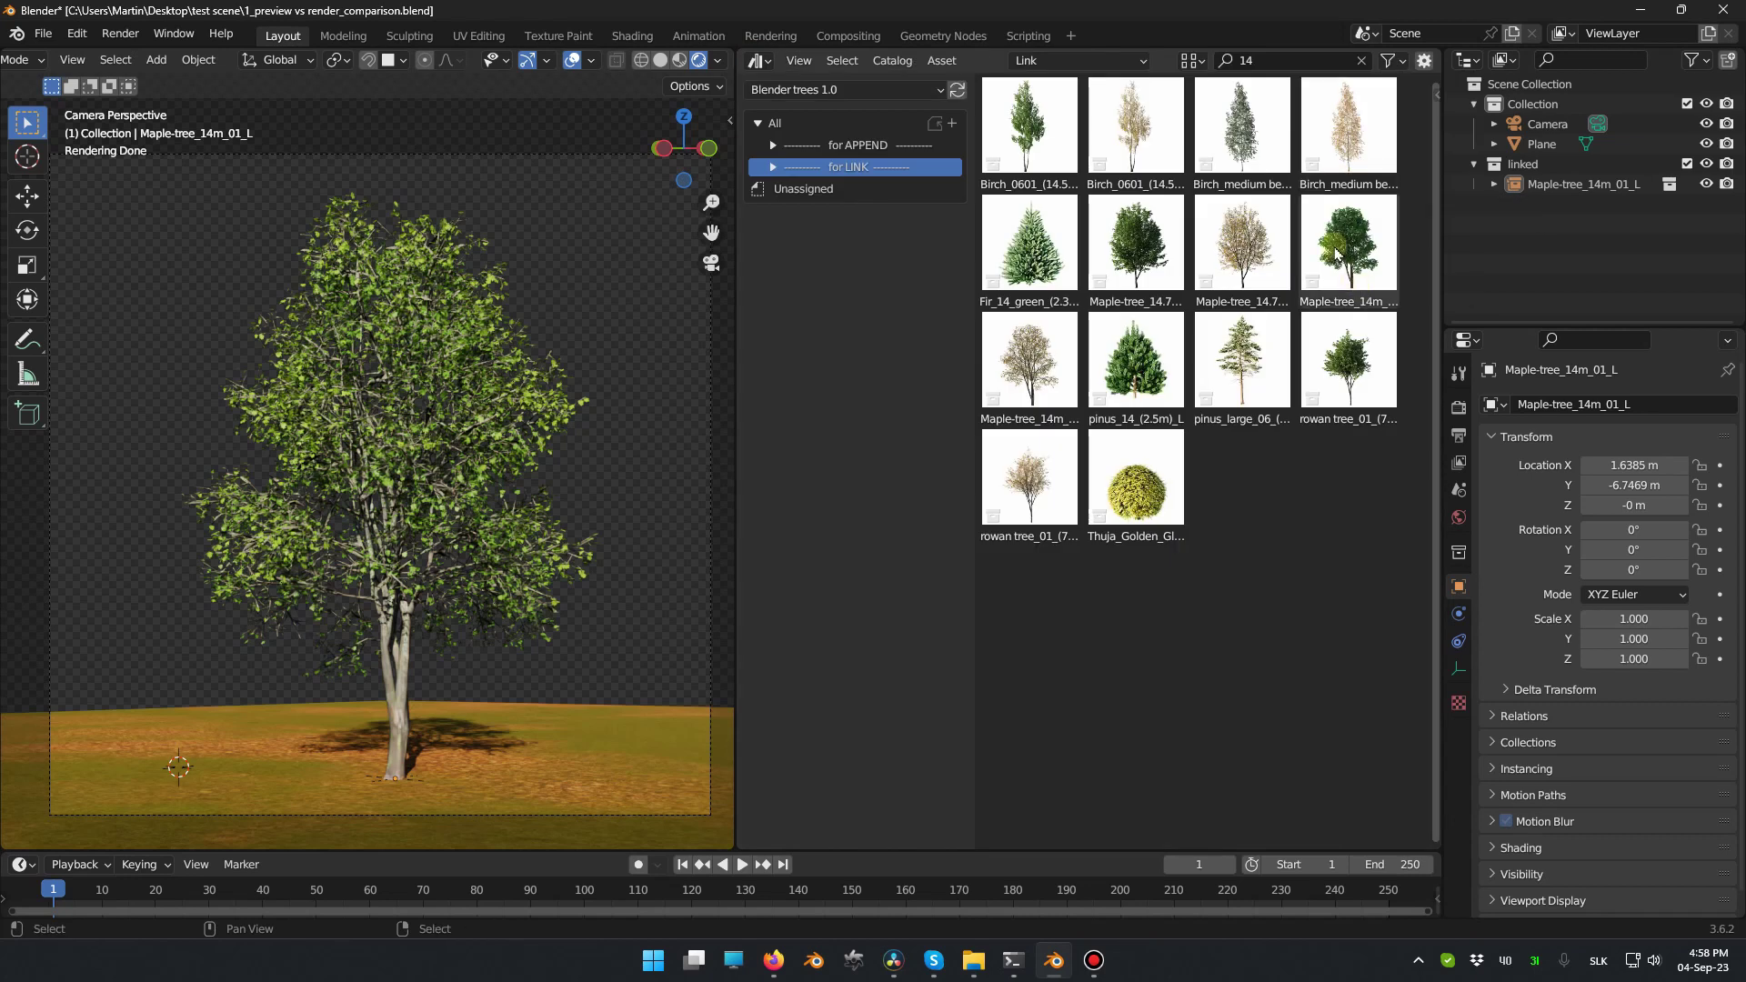
right_click(1360, 232)
click(1363, 239)
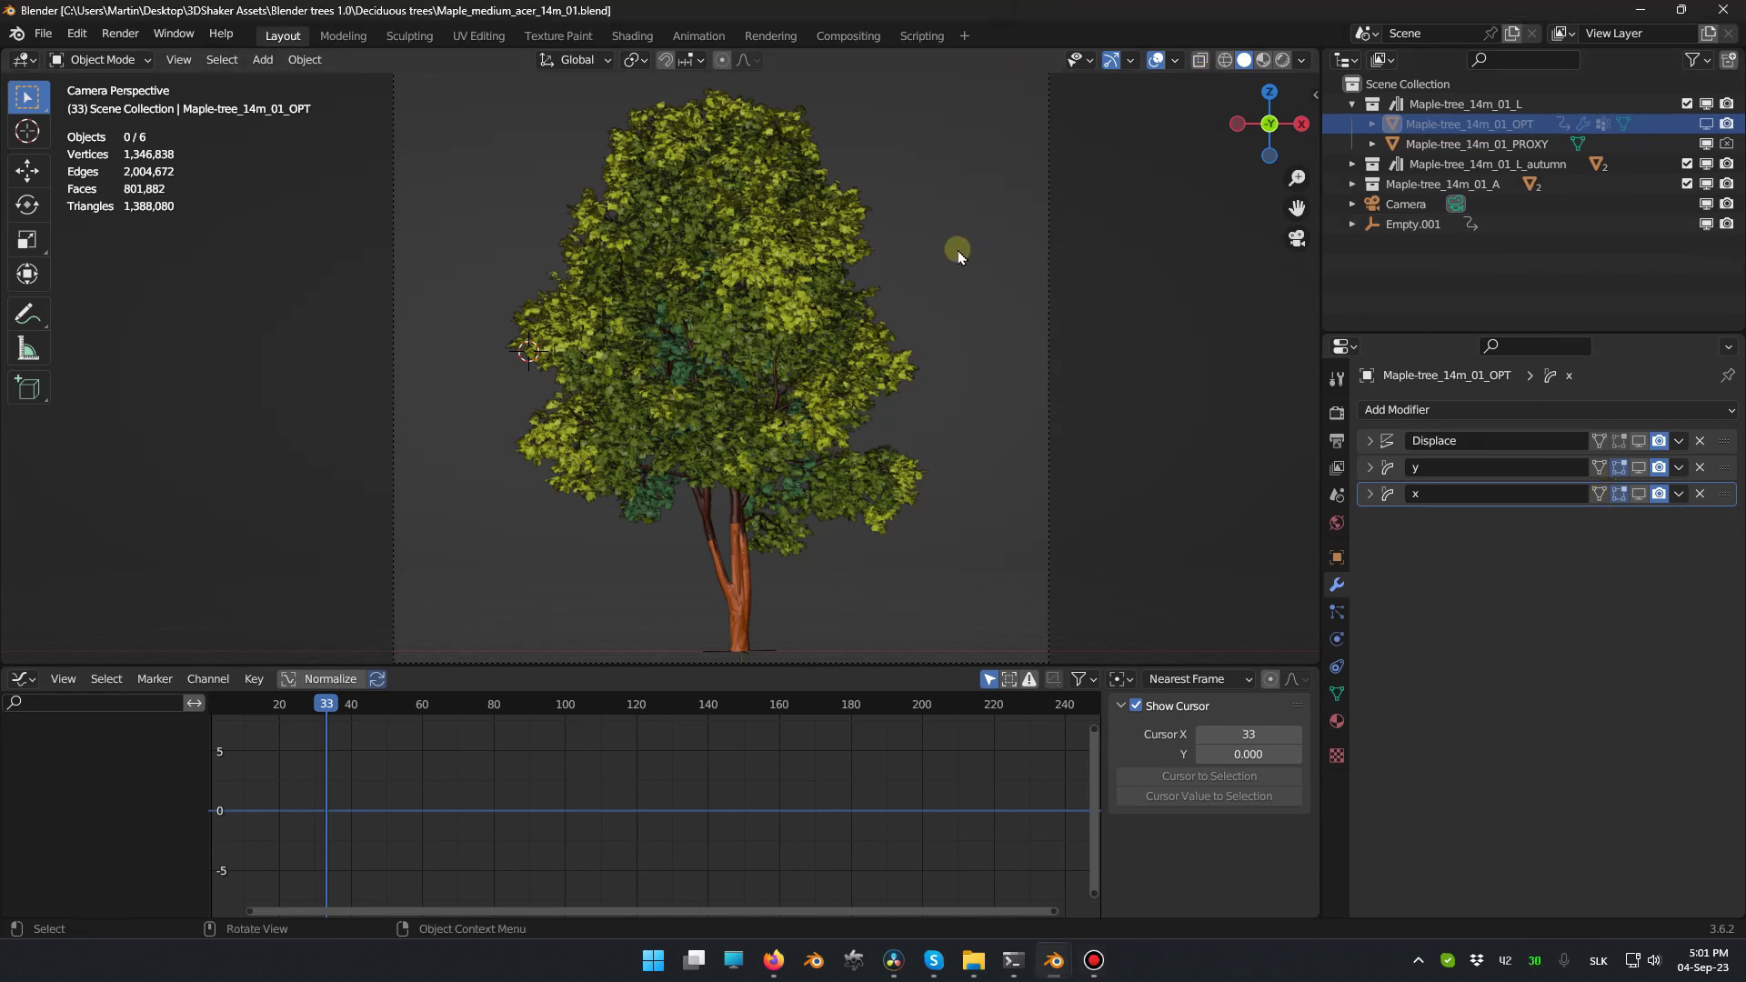
Hide the _L_autumn and _A collections and exclude the PROXY object from rendering.
click(1687, 164)
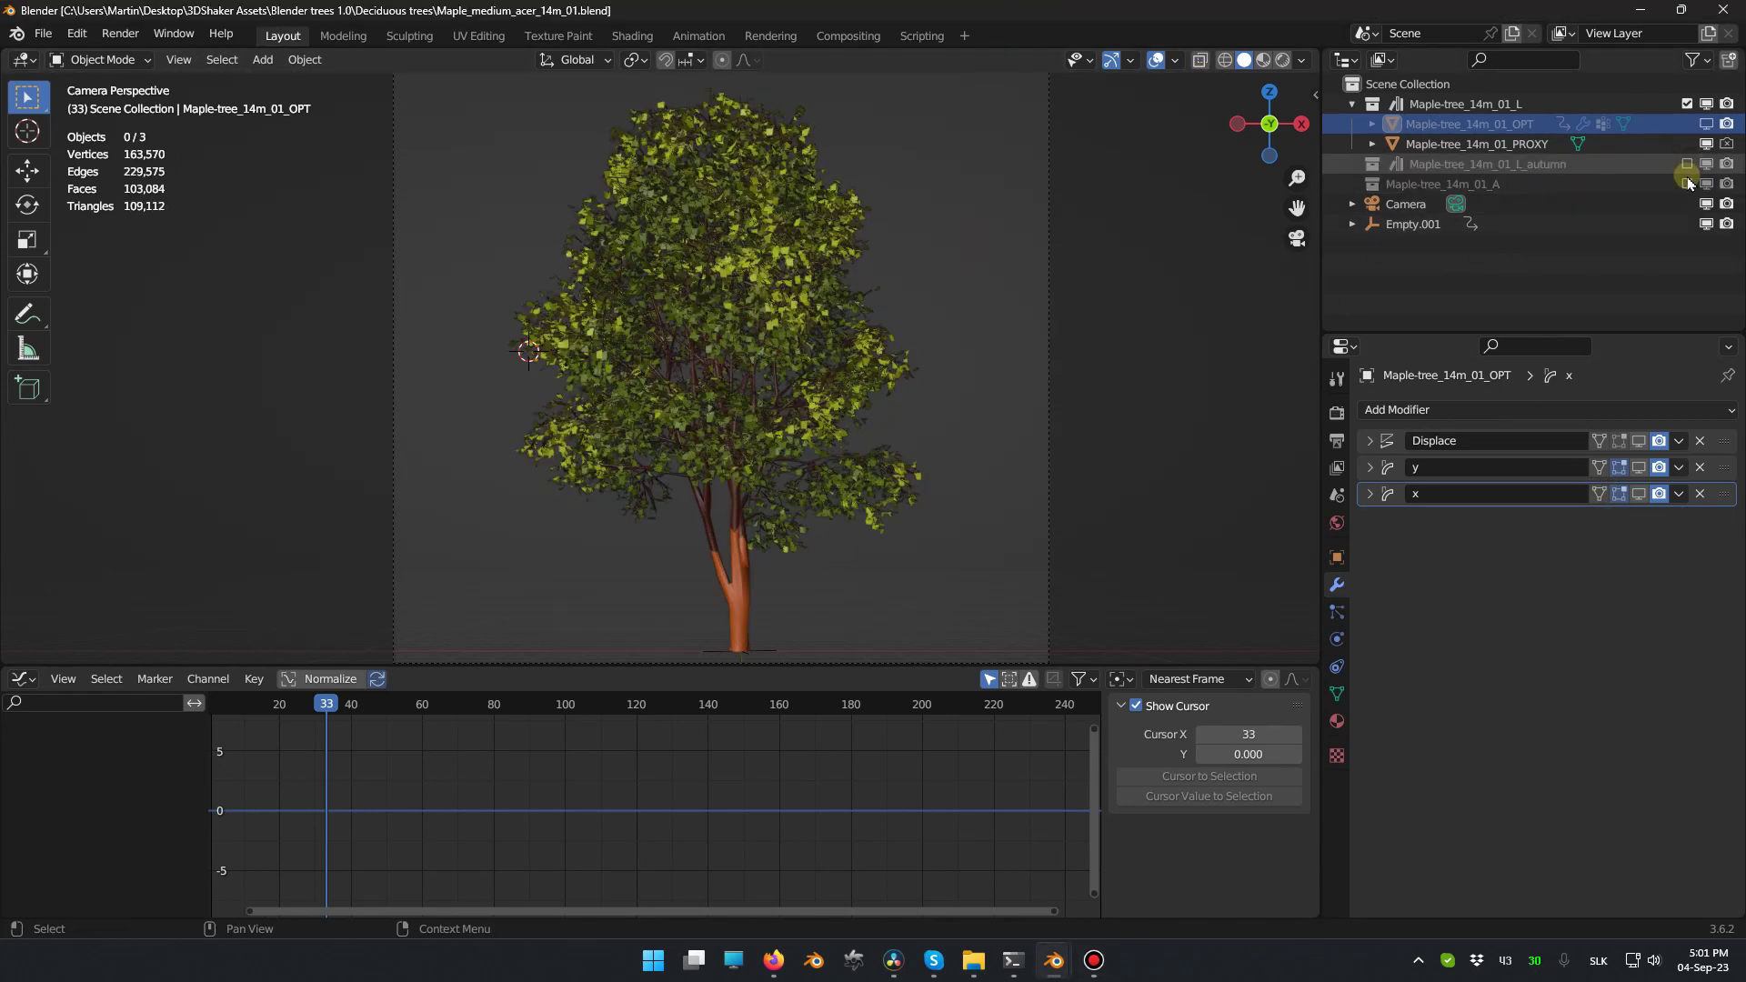
click(1687, 183)
click(836, 277)
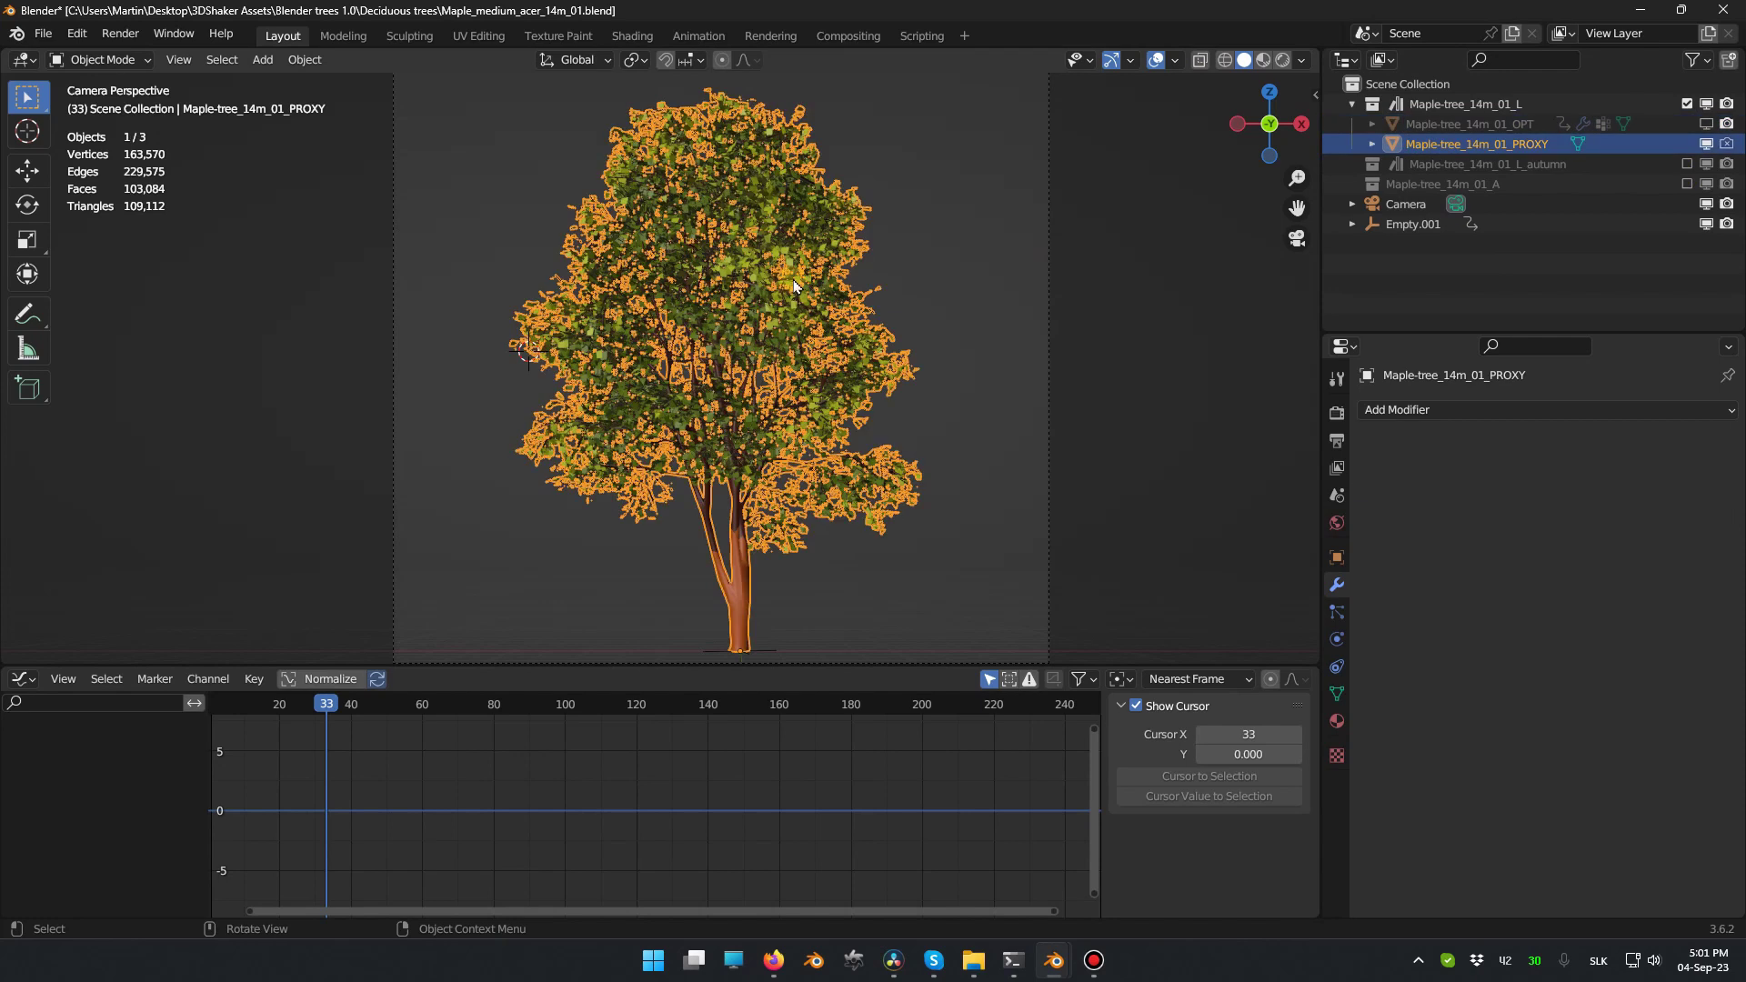
click(940, 248)
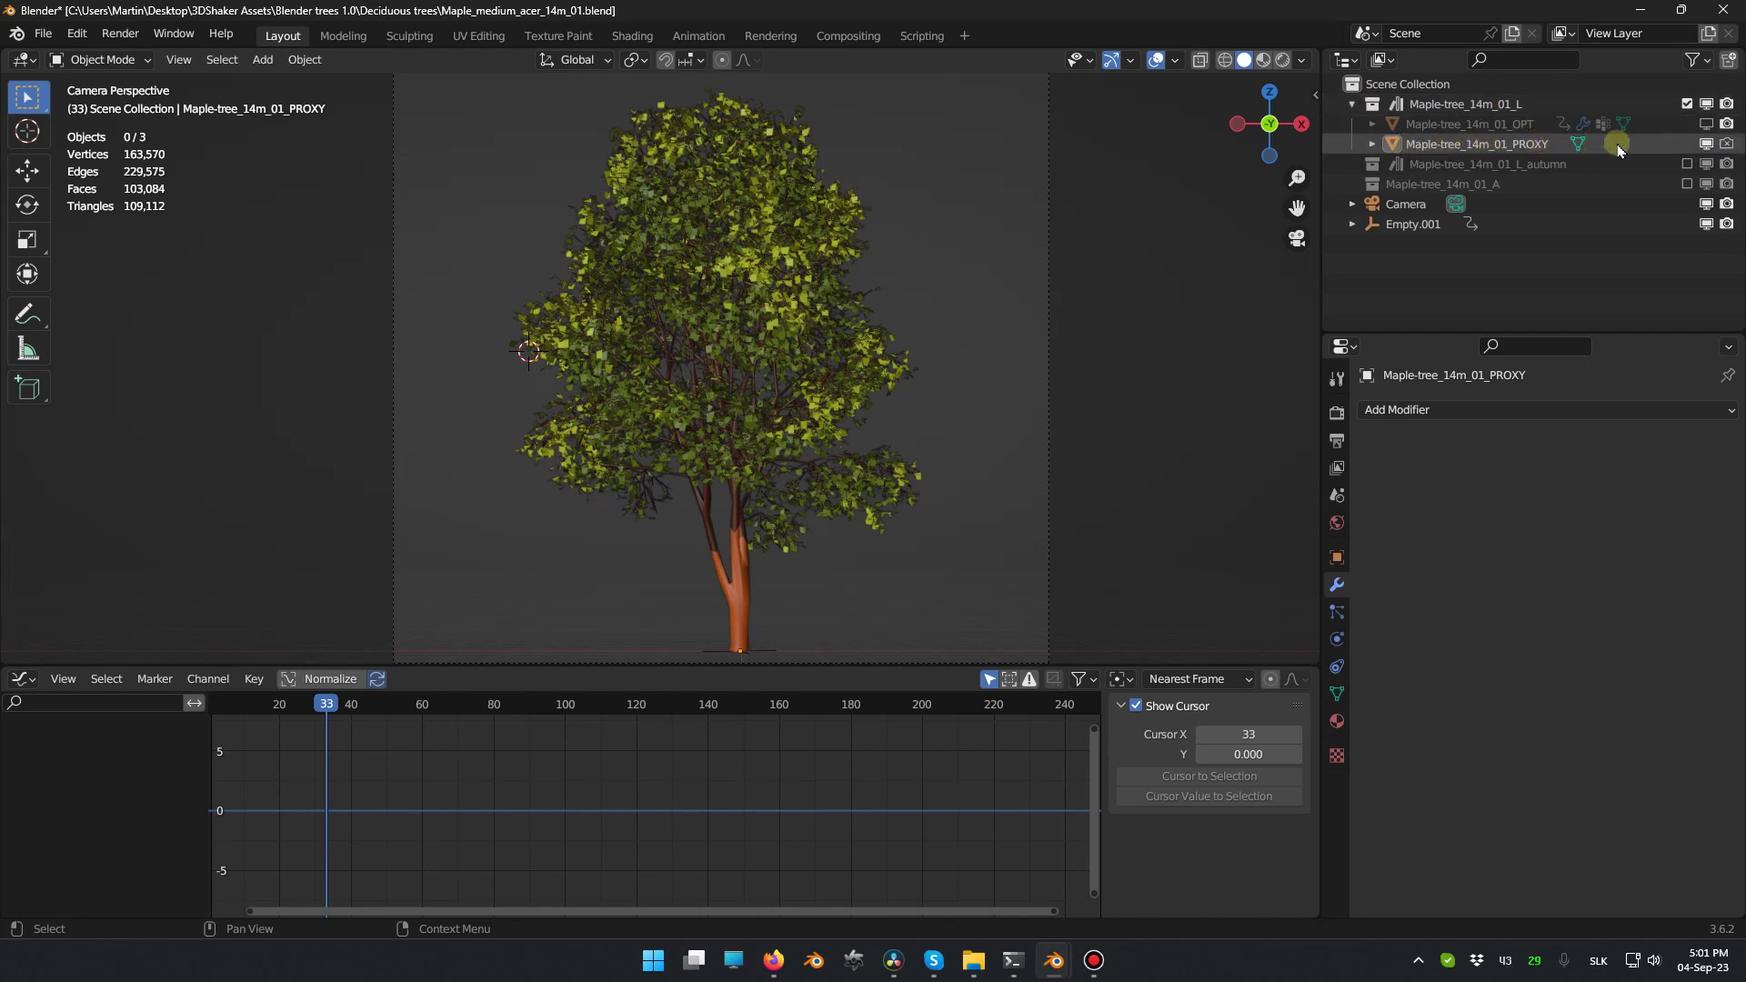
click(1727, 146)
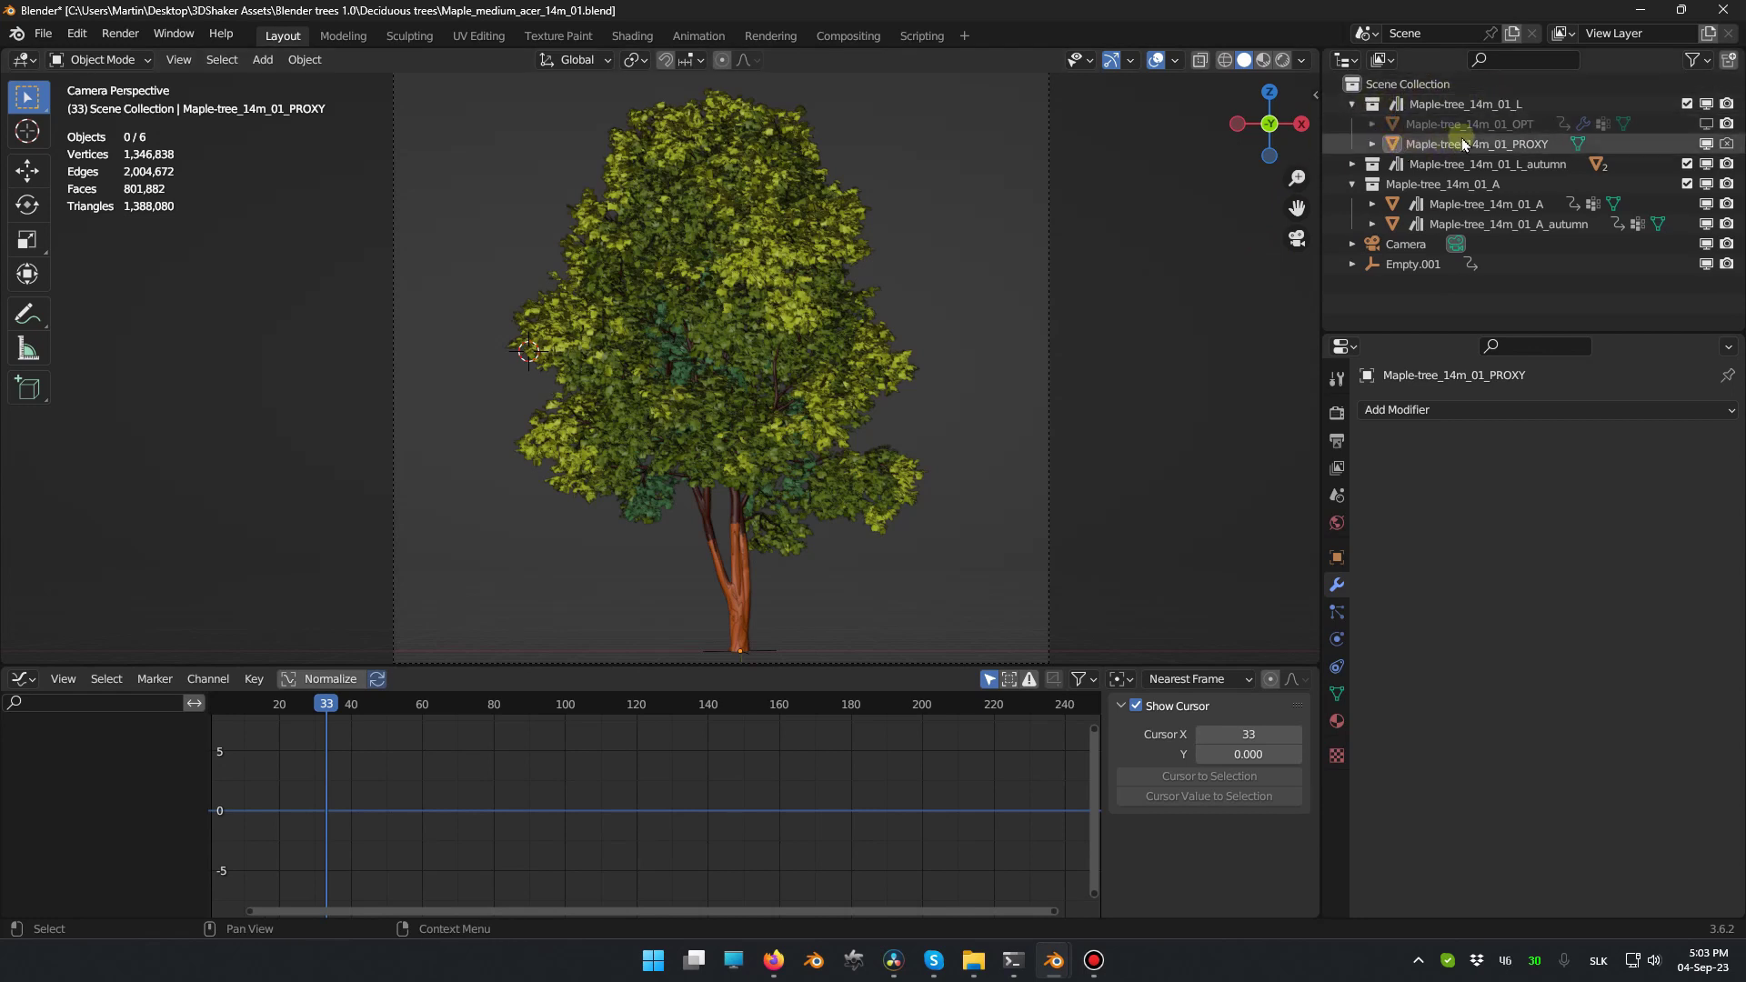
click(1464, 104)
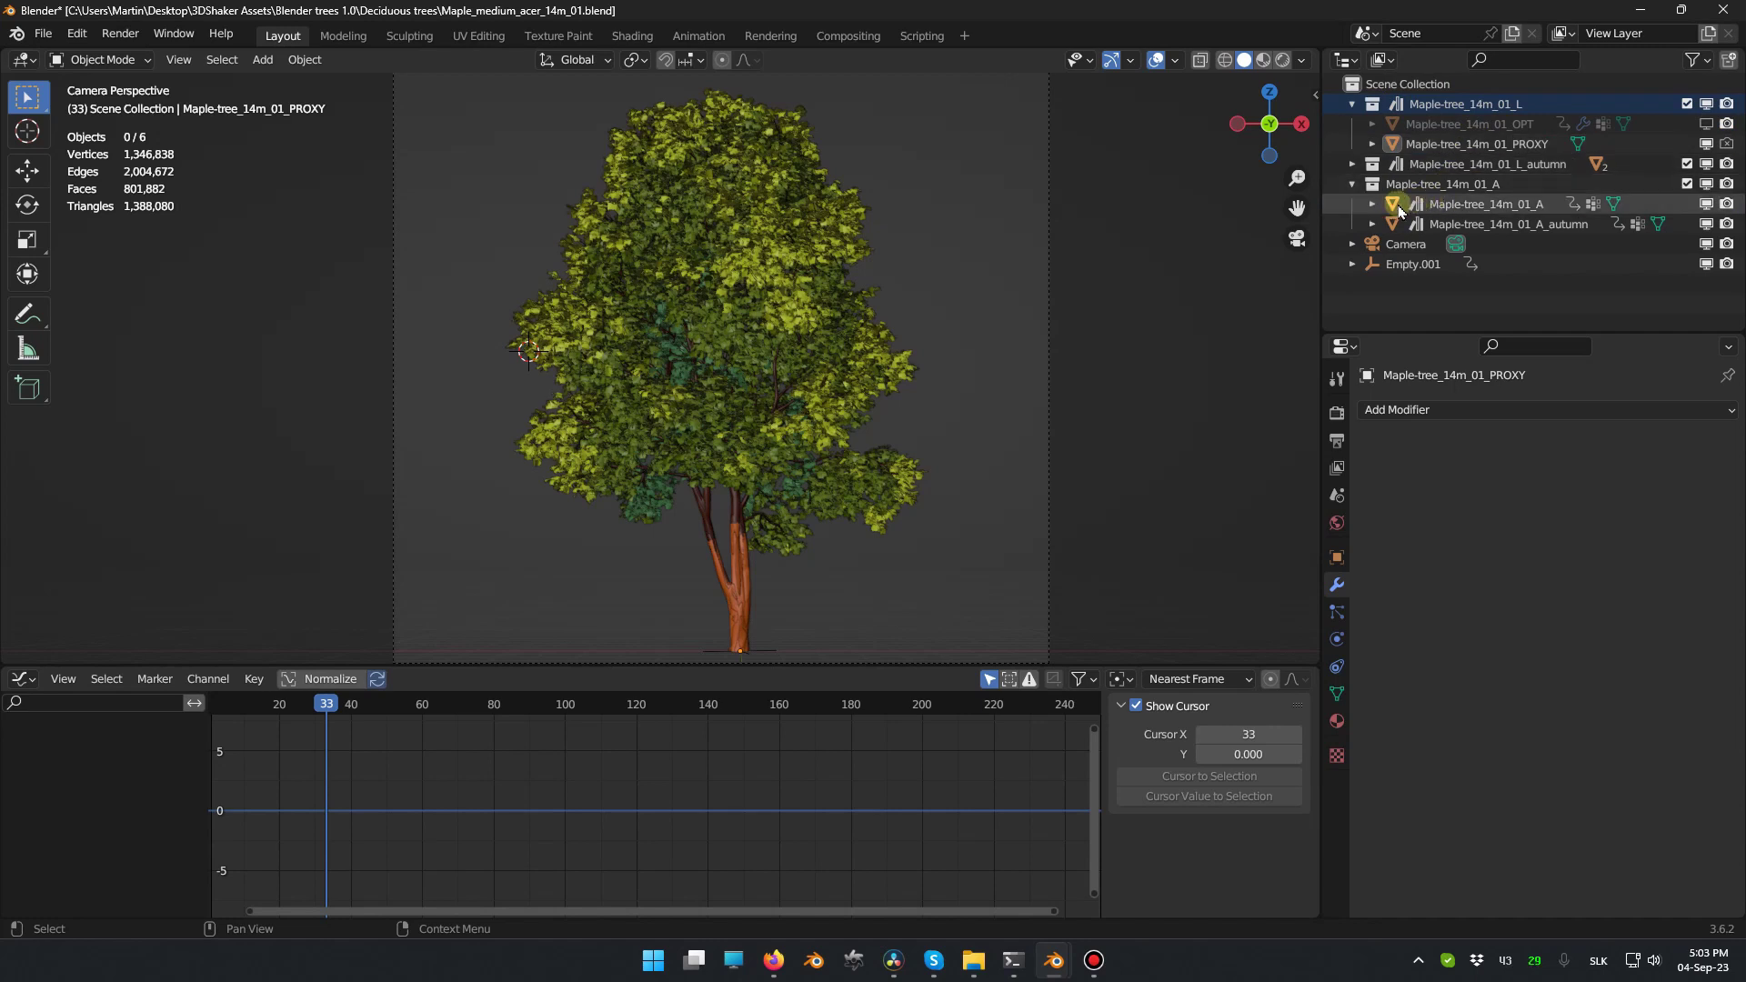
Play and stop the maple animation, then hide the PROXY and show the optimized OPT mesh.
click(1492, 224)
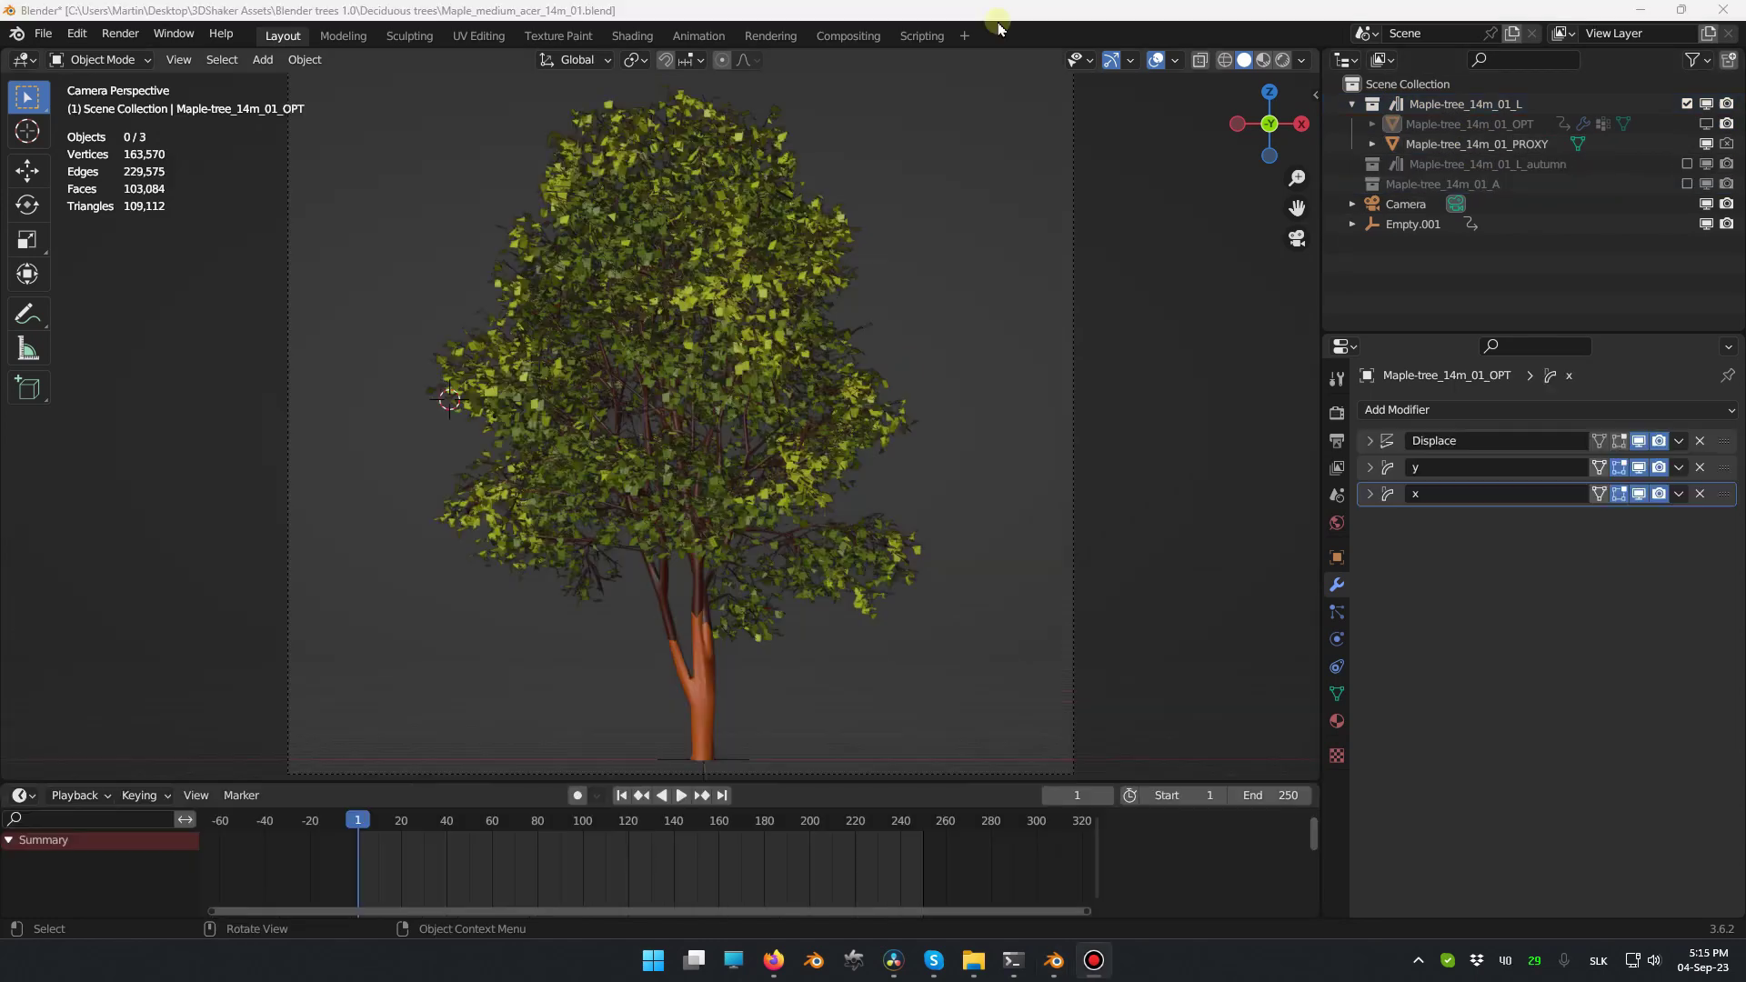
click(998, 28)
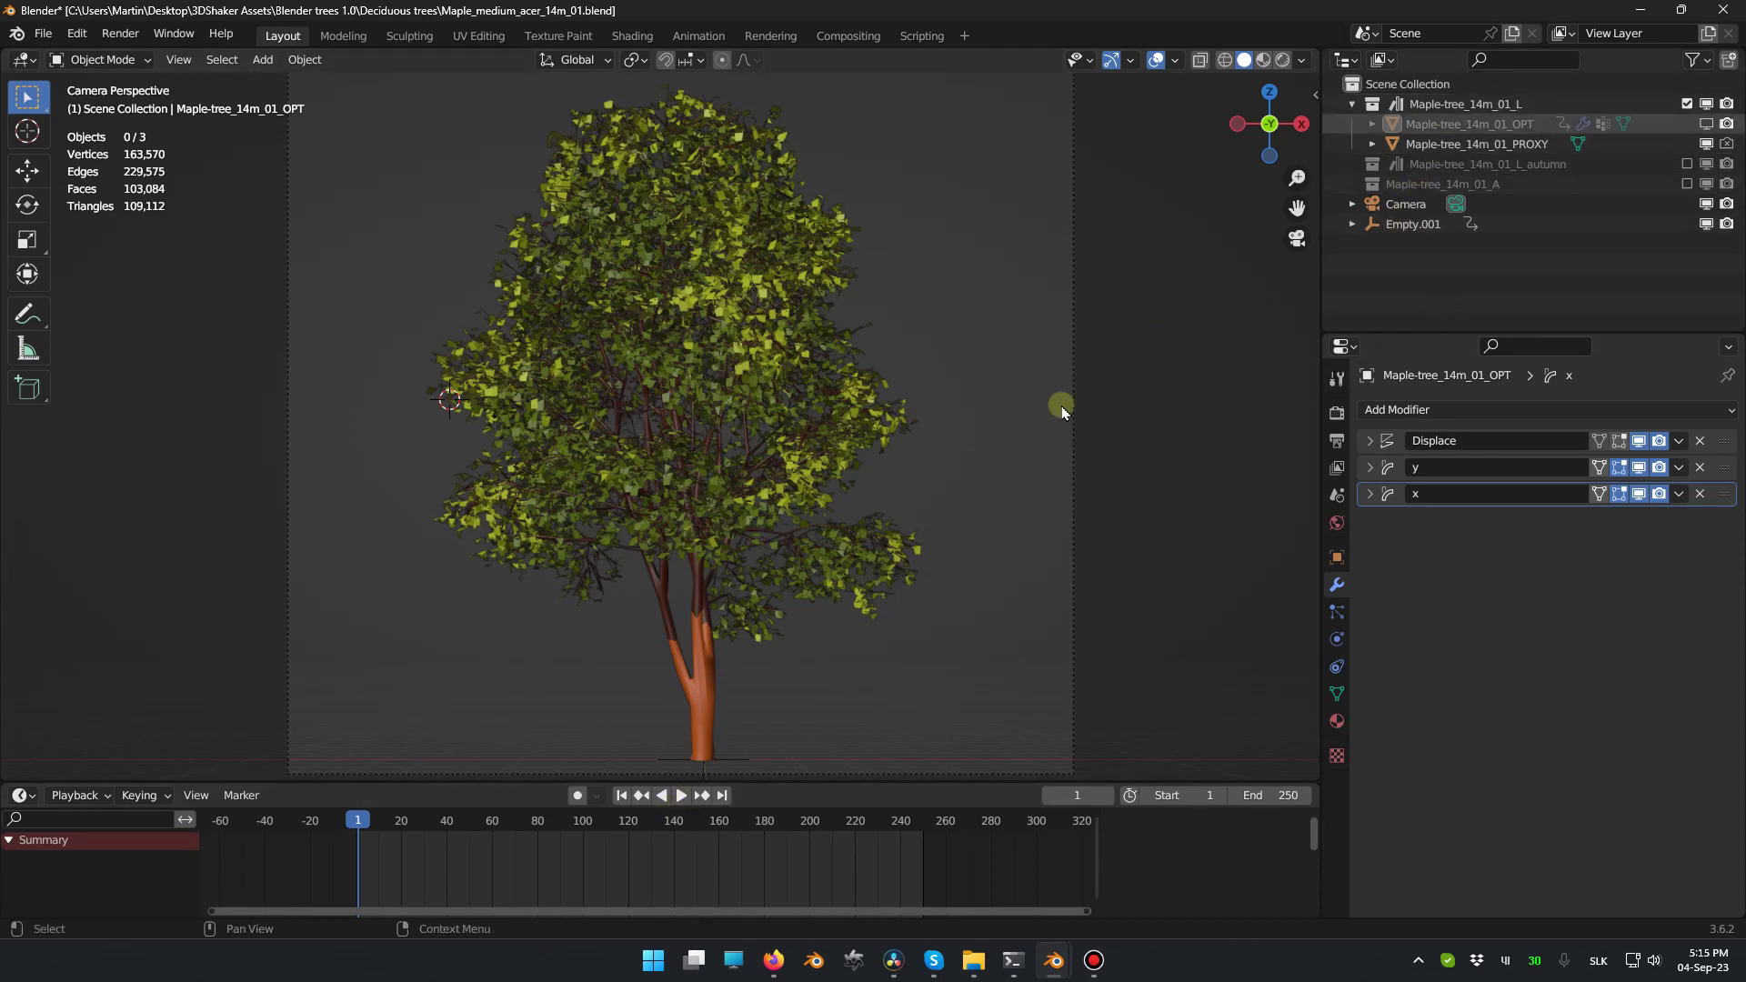
click(686, 797)
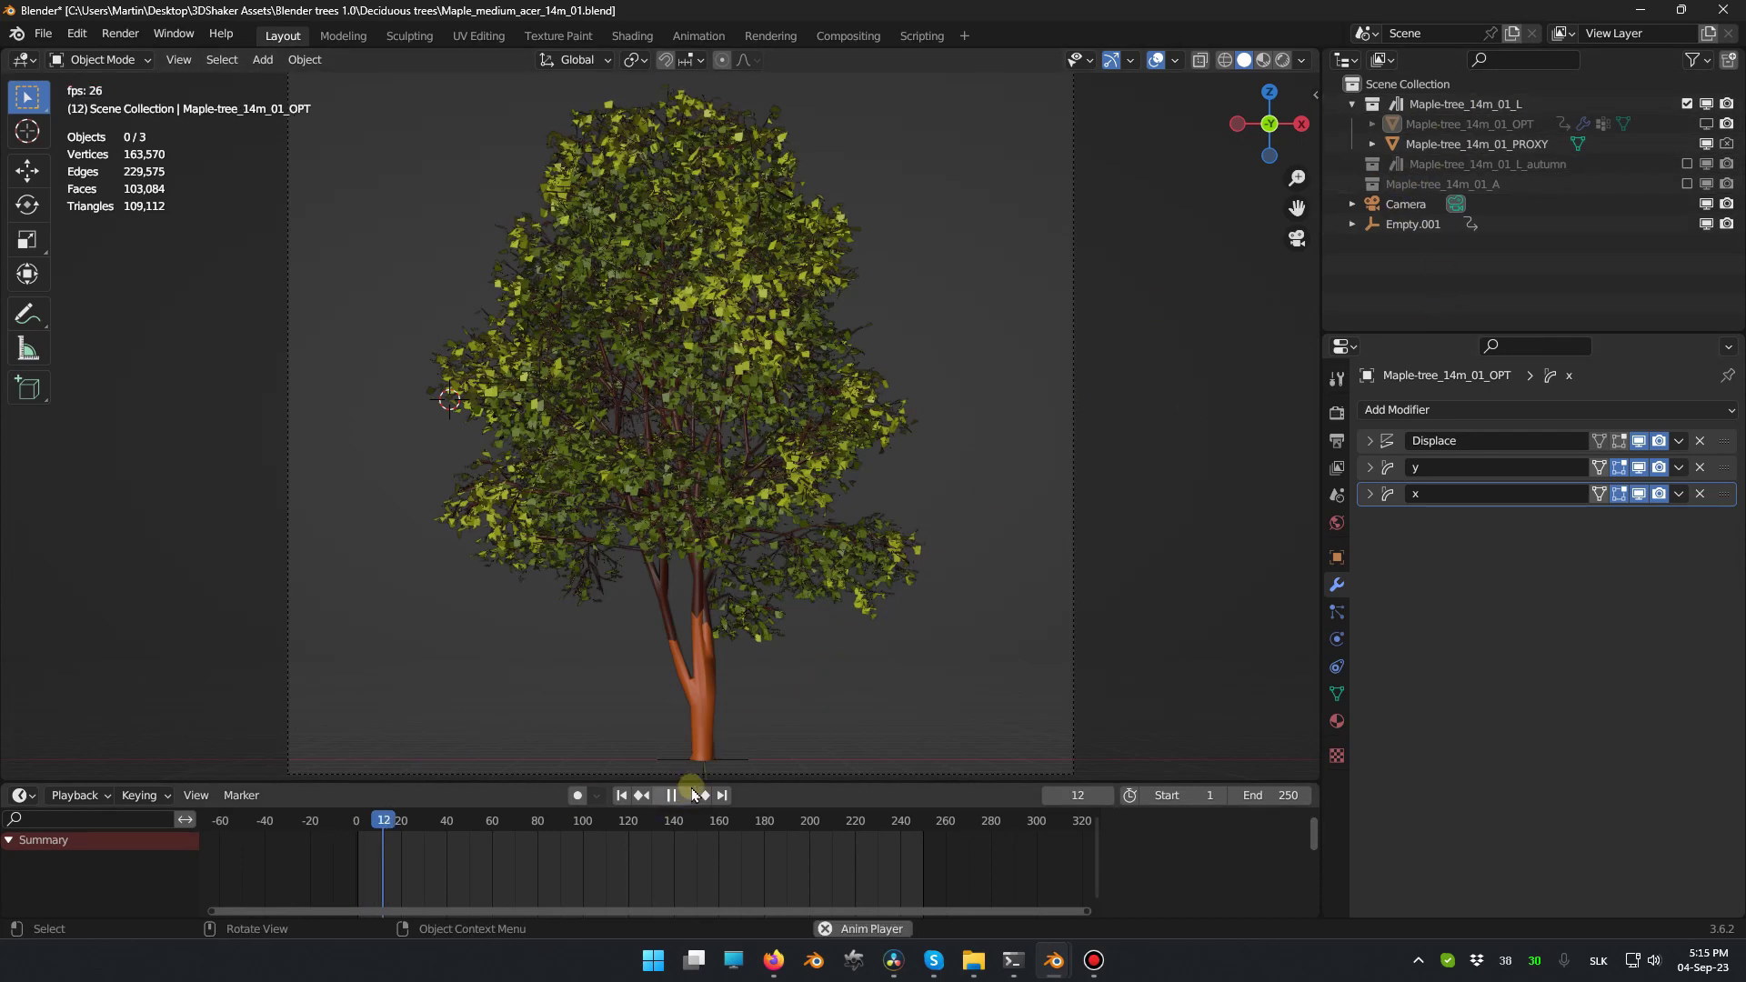
click(673, 797)
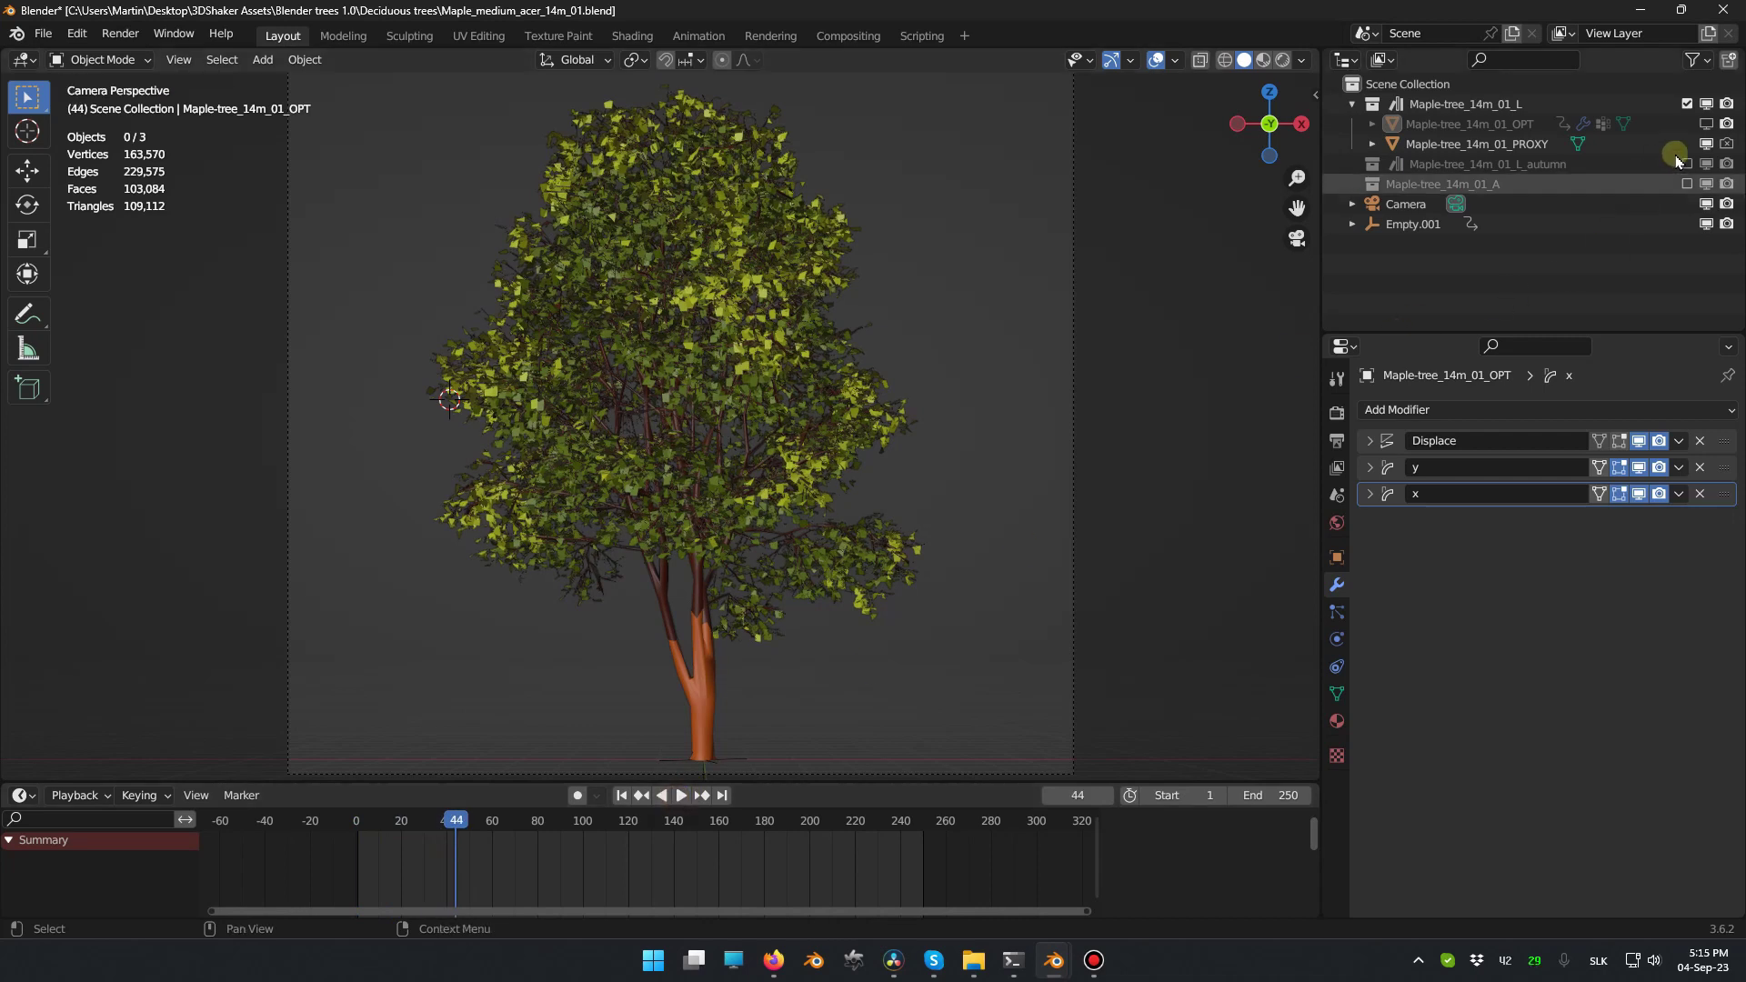
click(1708, 125)
click(1708, 125)
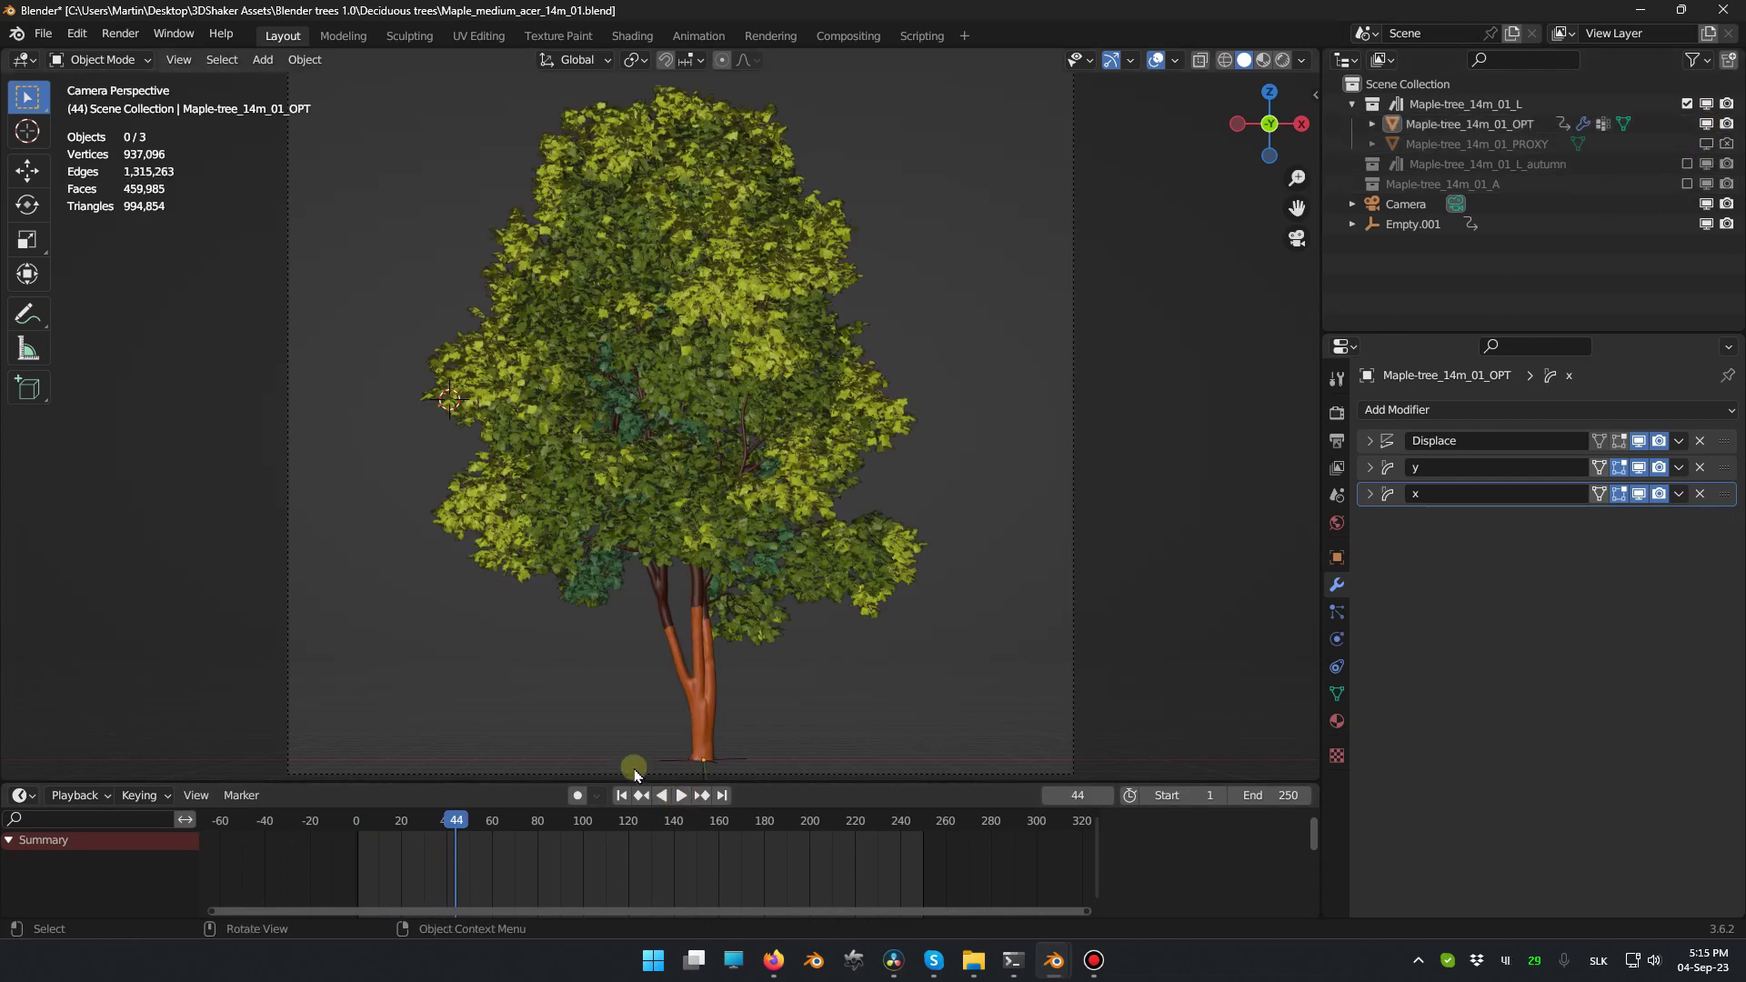